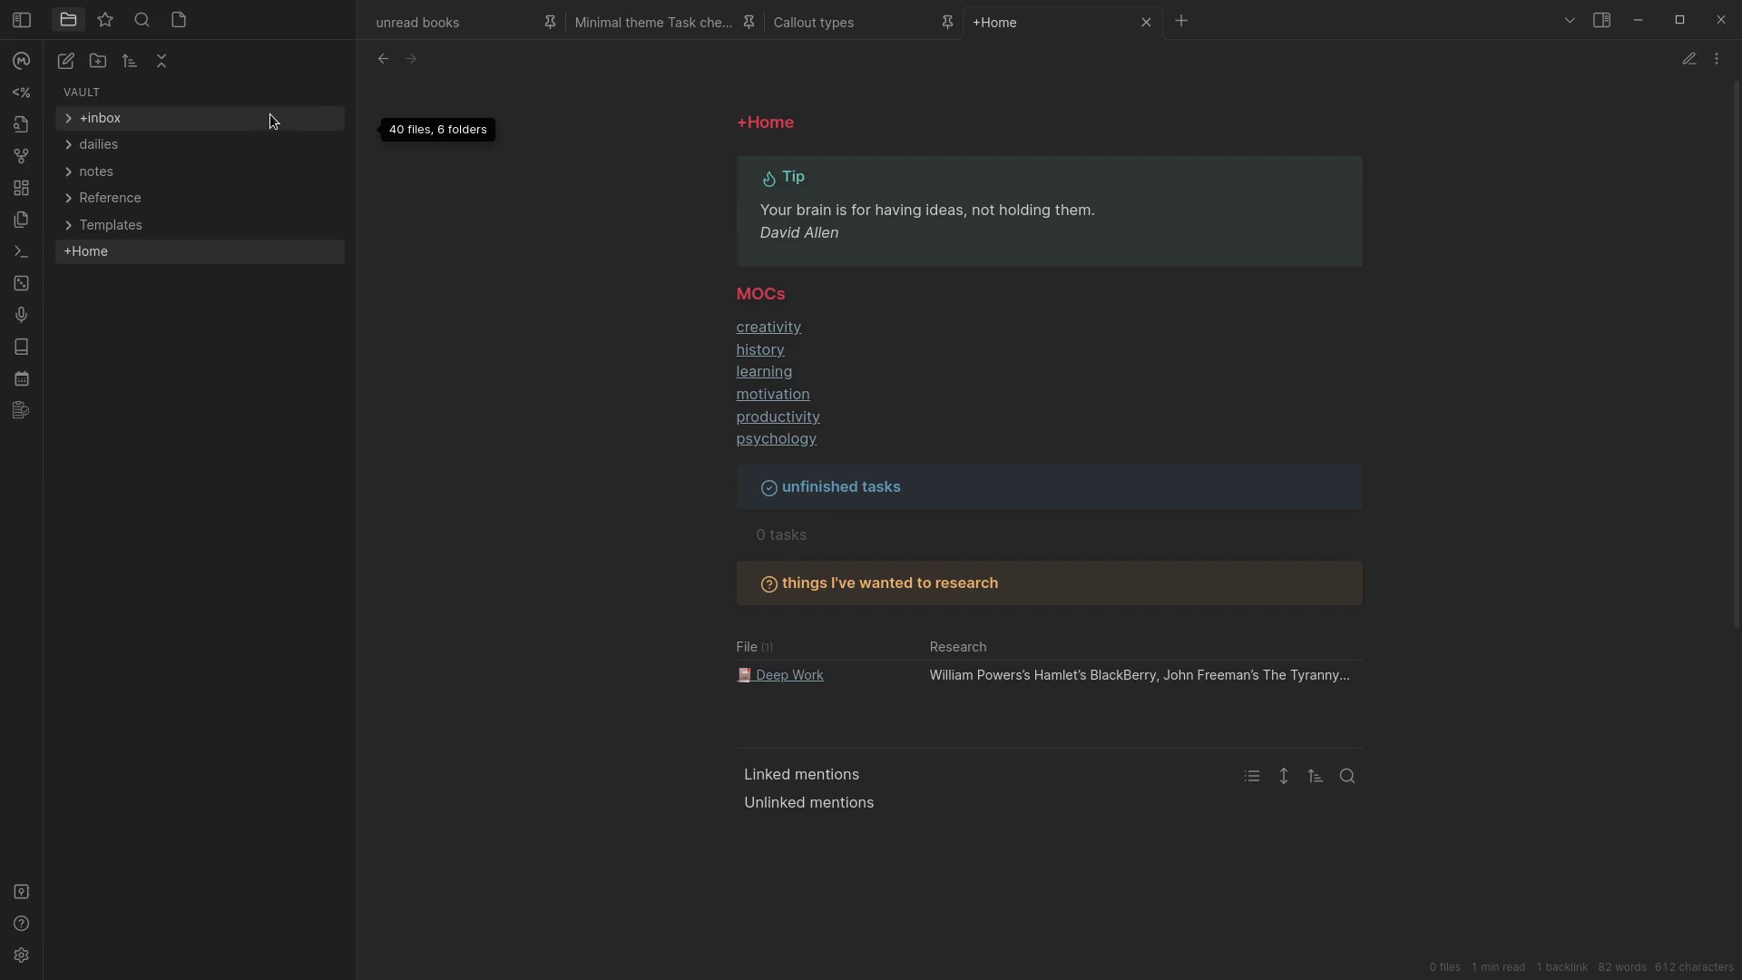
- Expand +inbox to list its notes, briefly opening and closing the Omnivore subfolder
{"action": "left_click", "coordinate": [77, 119]}
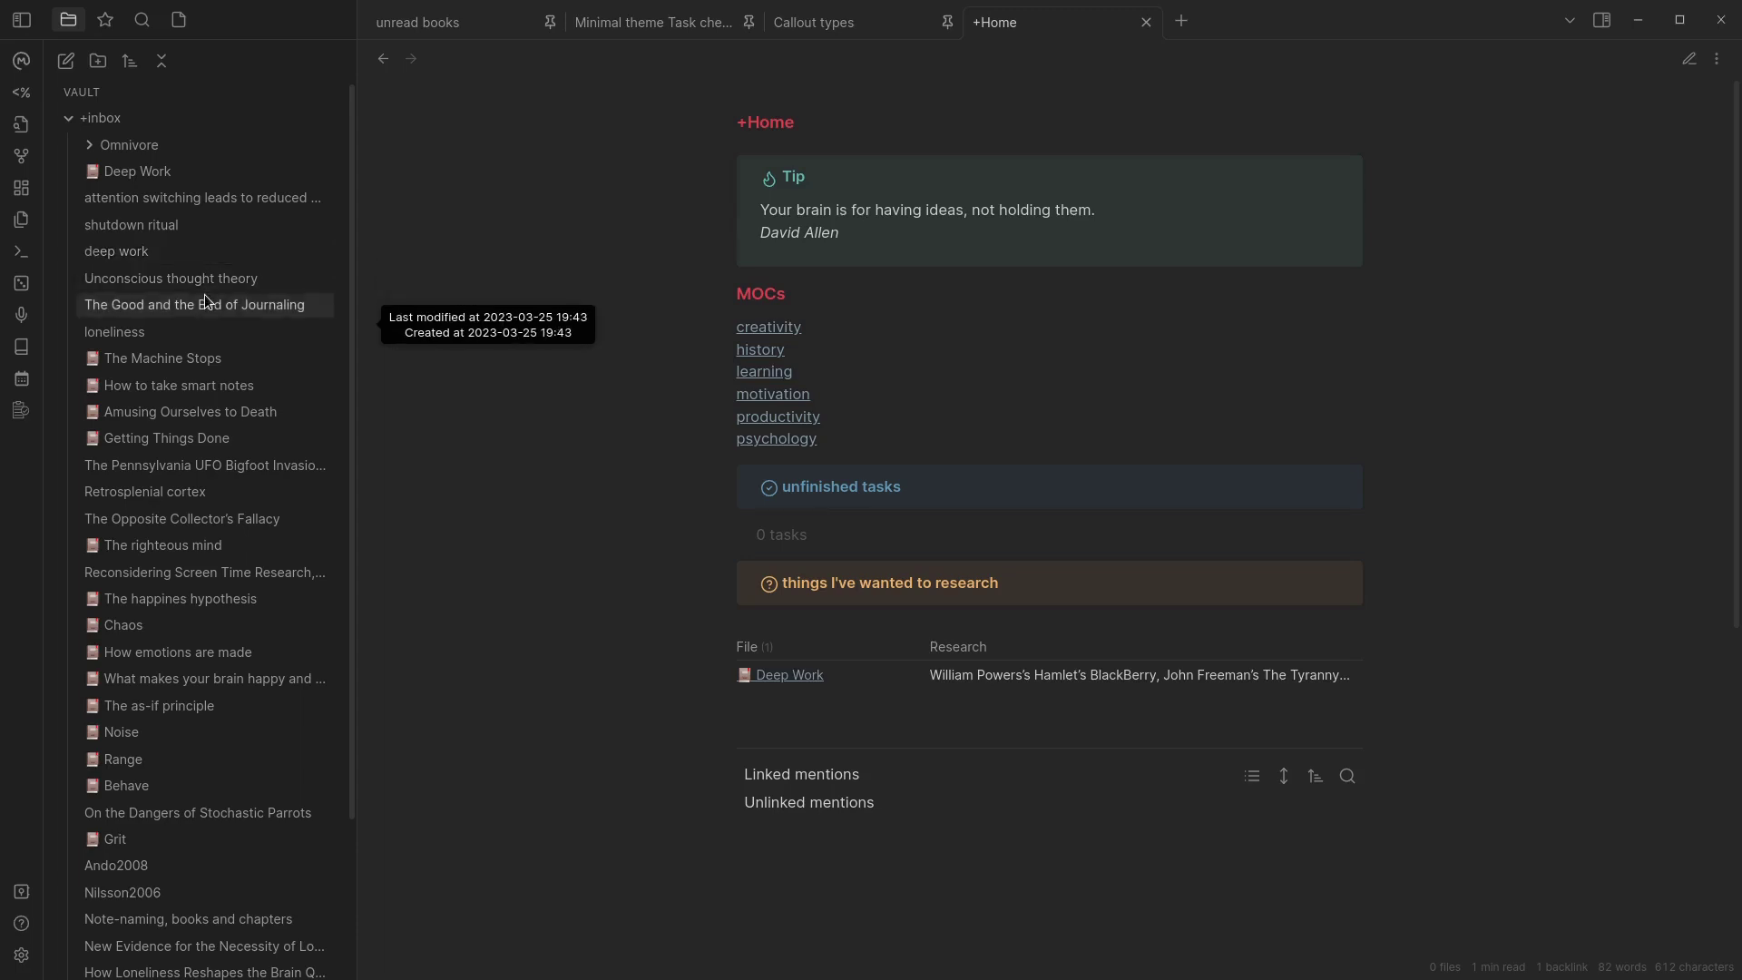
{"action": "left_click", "coordinate": [95, 148]}
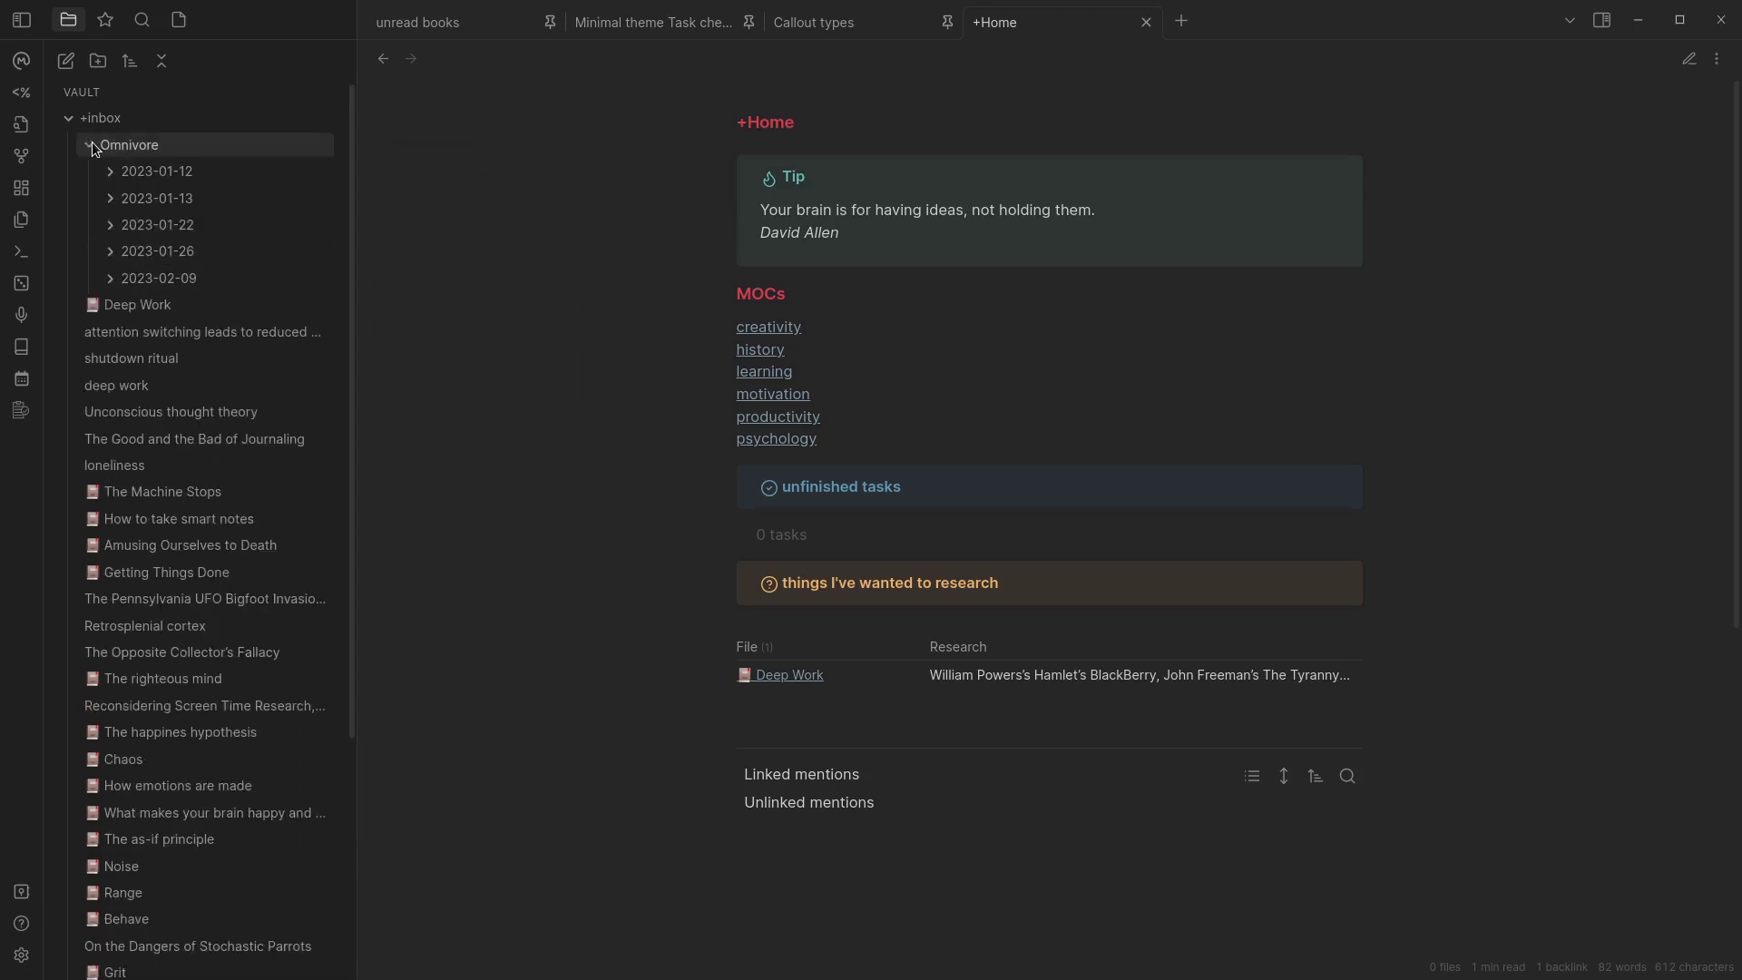
{"action": "left_click", "coordinate": [95, 148]}
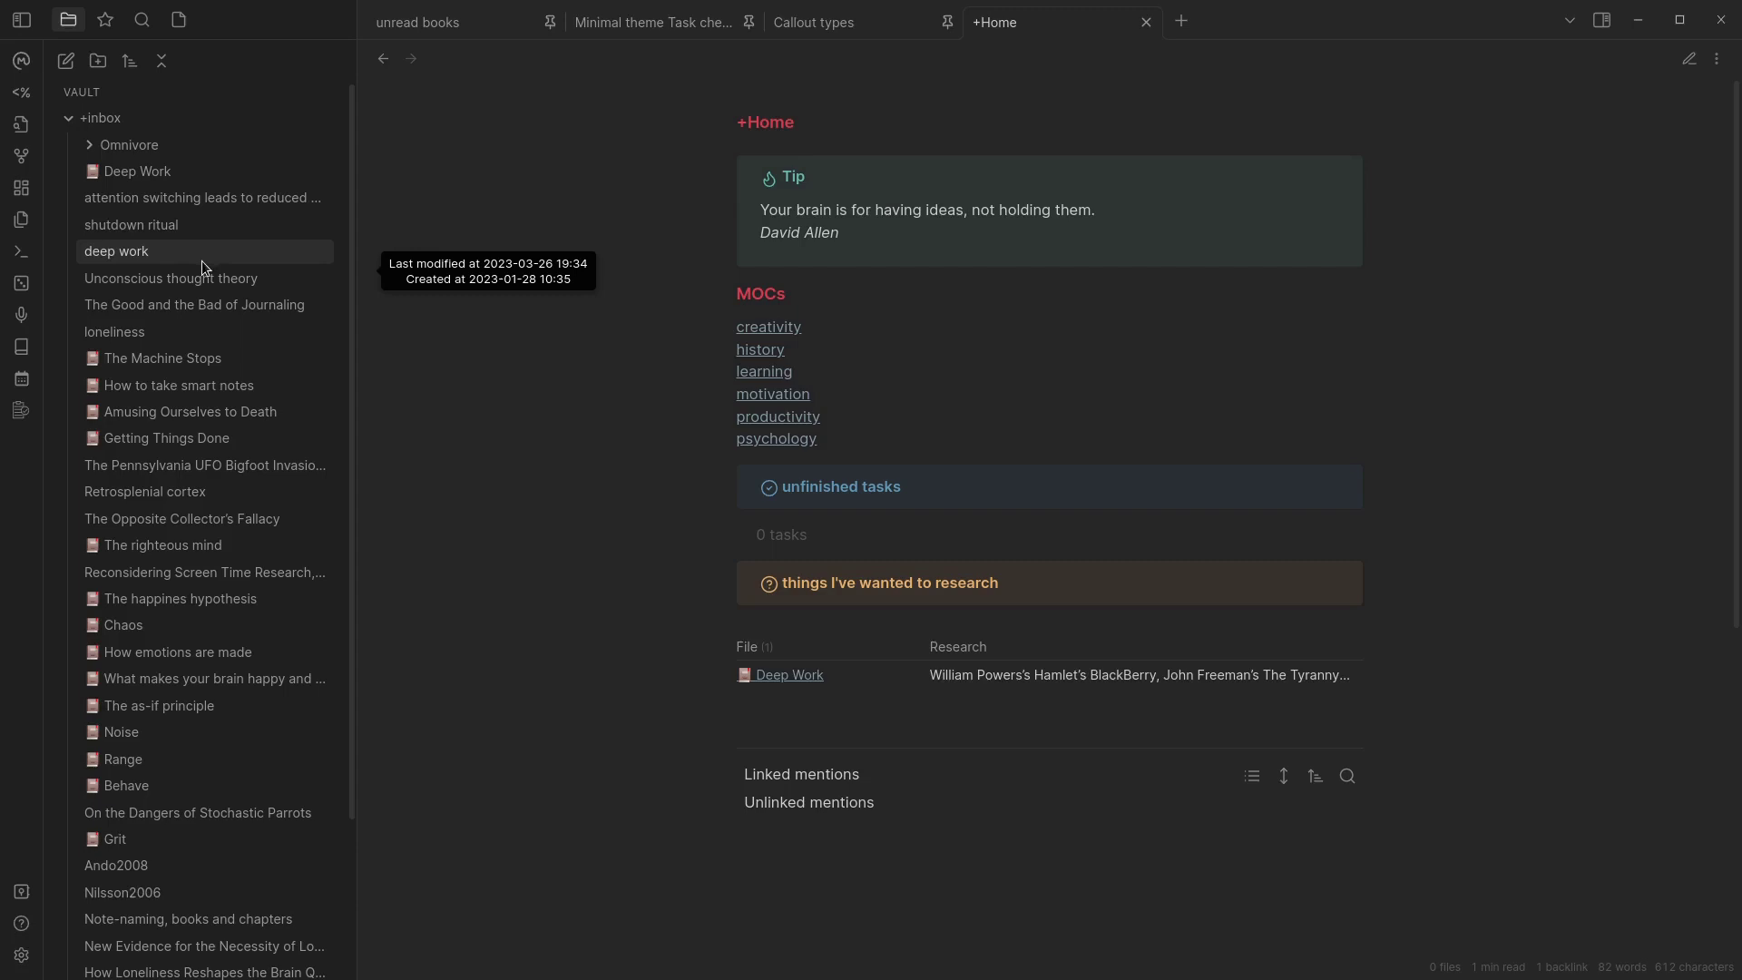
- Open the Deep Work note and read down through its deliberate practice and attention residue quotes
{"action": "left_click", "coordinate": [184, 171]}
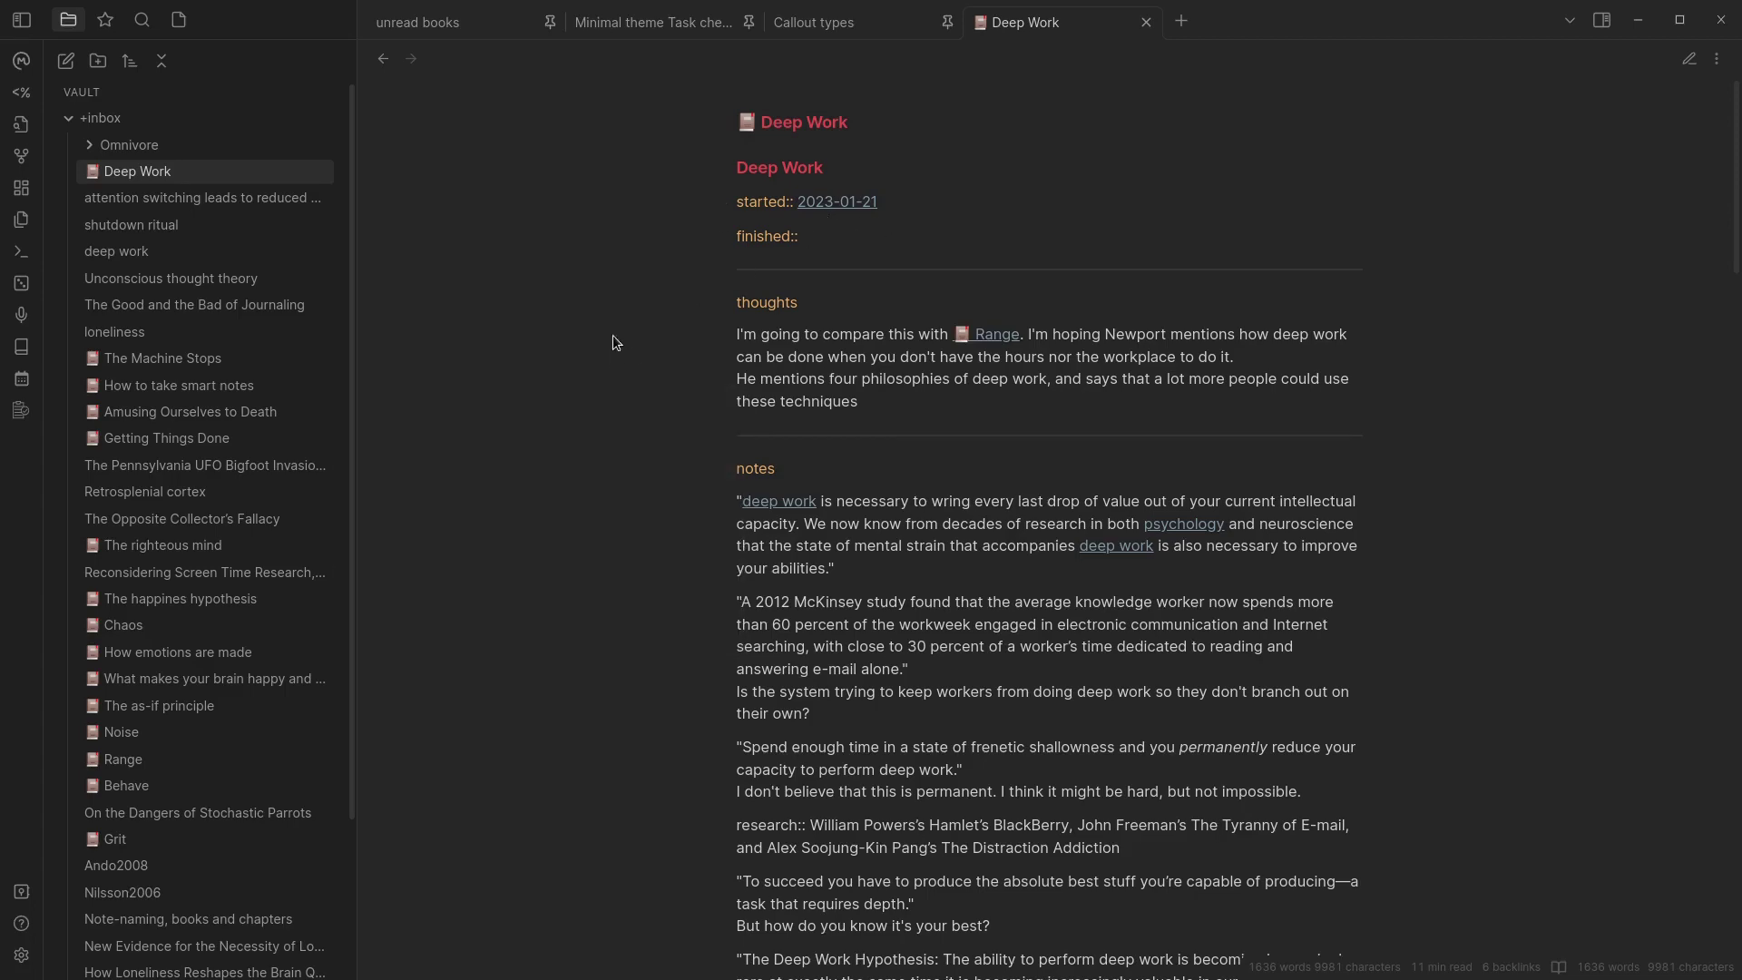
{"action": "scroll", "coordinate": [612, 343], "scroll_direction": "down", "scroll_amount": 3}
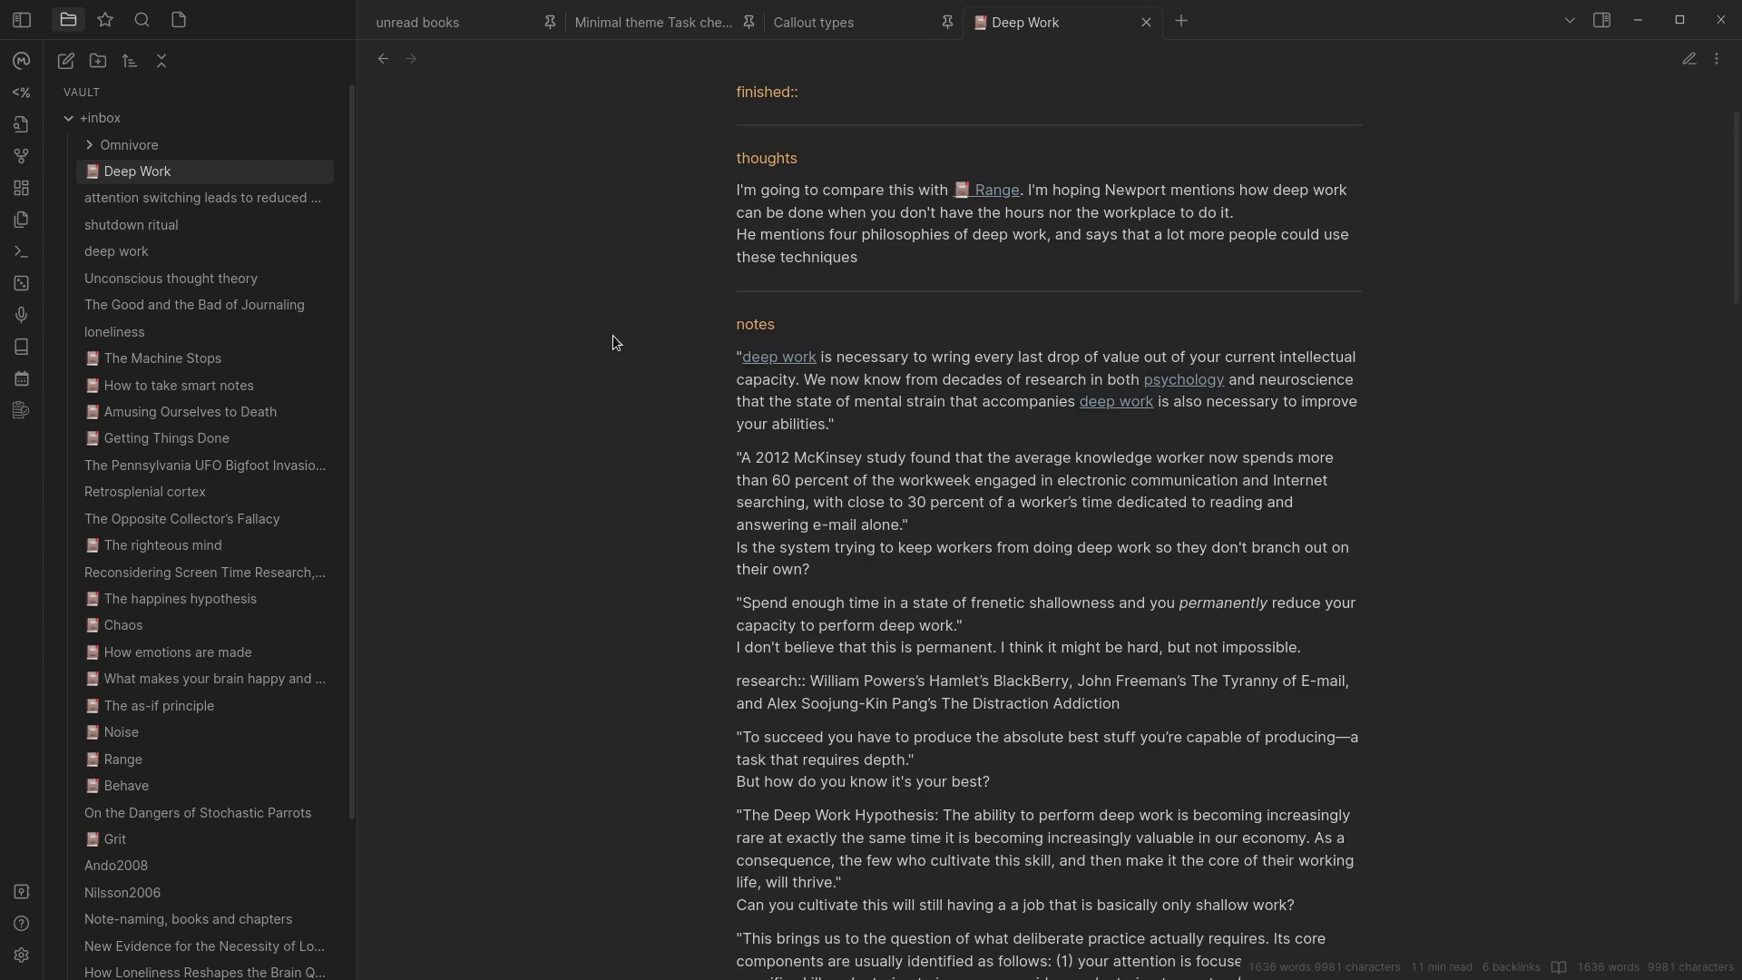
{"action": "scroll", "coordinate": [612, 343], "scroll_direction": "down", "scroll_amount": 3}
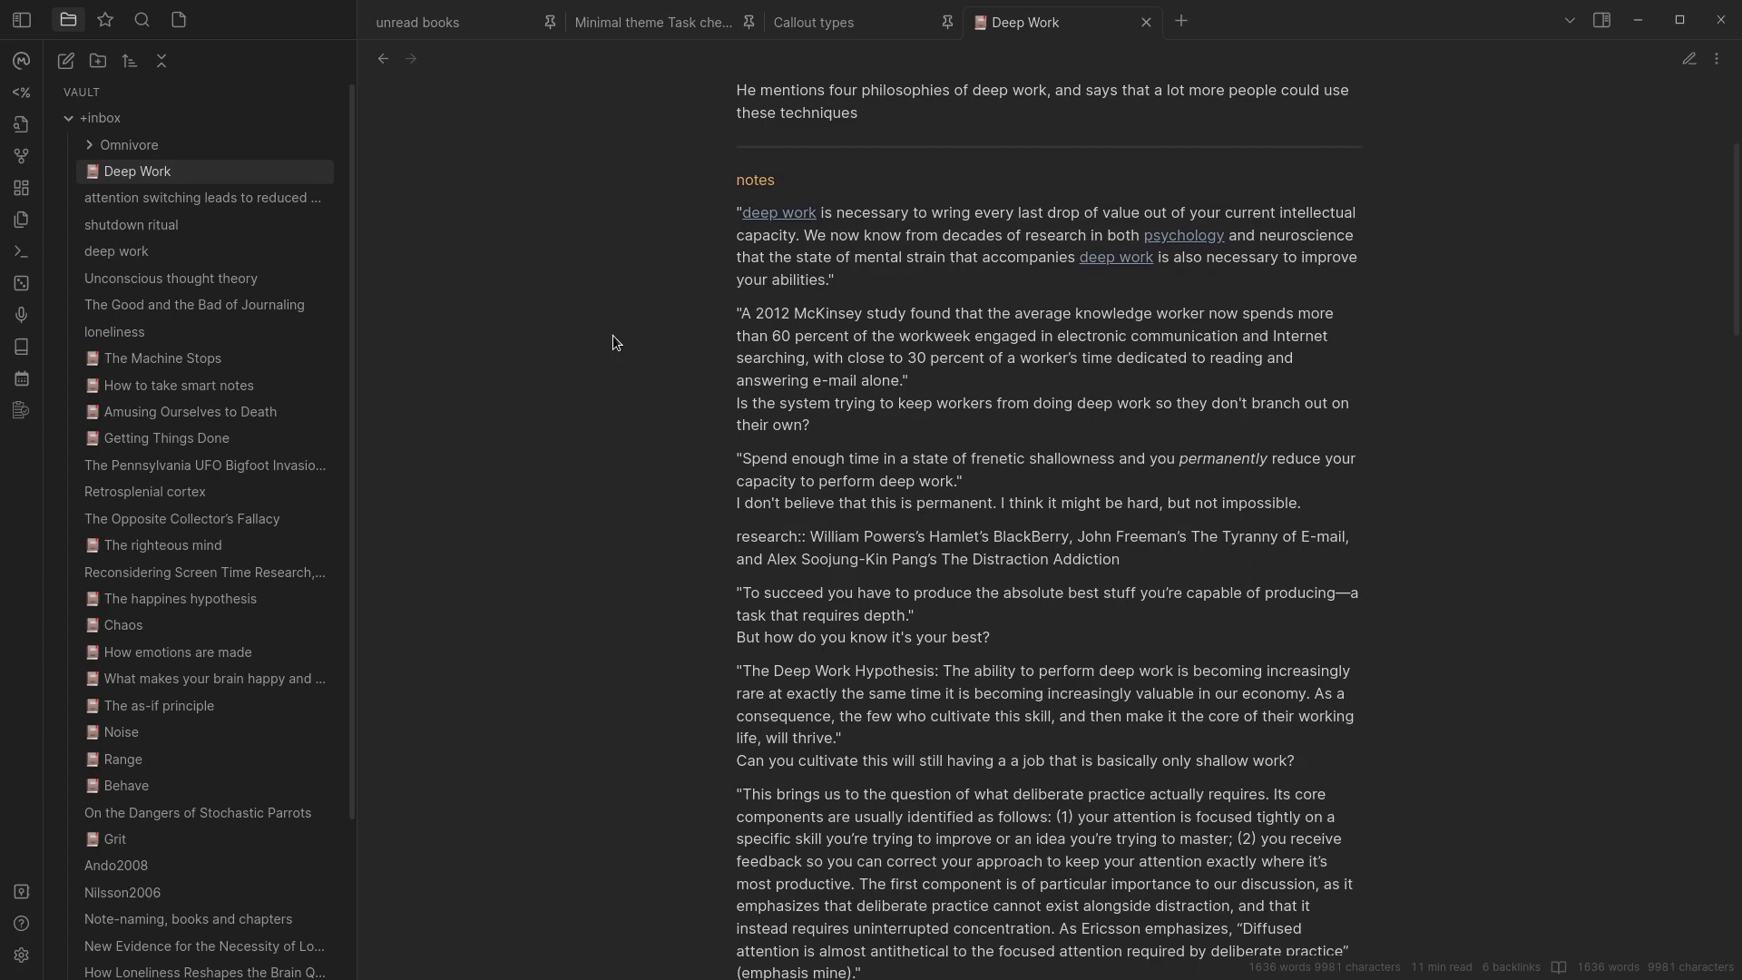
{"action": "scroll", "coordinate": [629, 305], "scroll_direction": "down", "scroll_amount": 3}
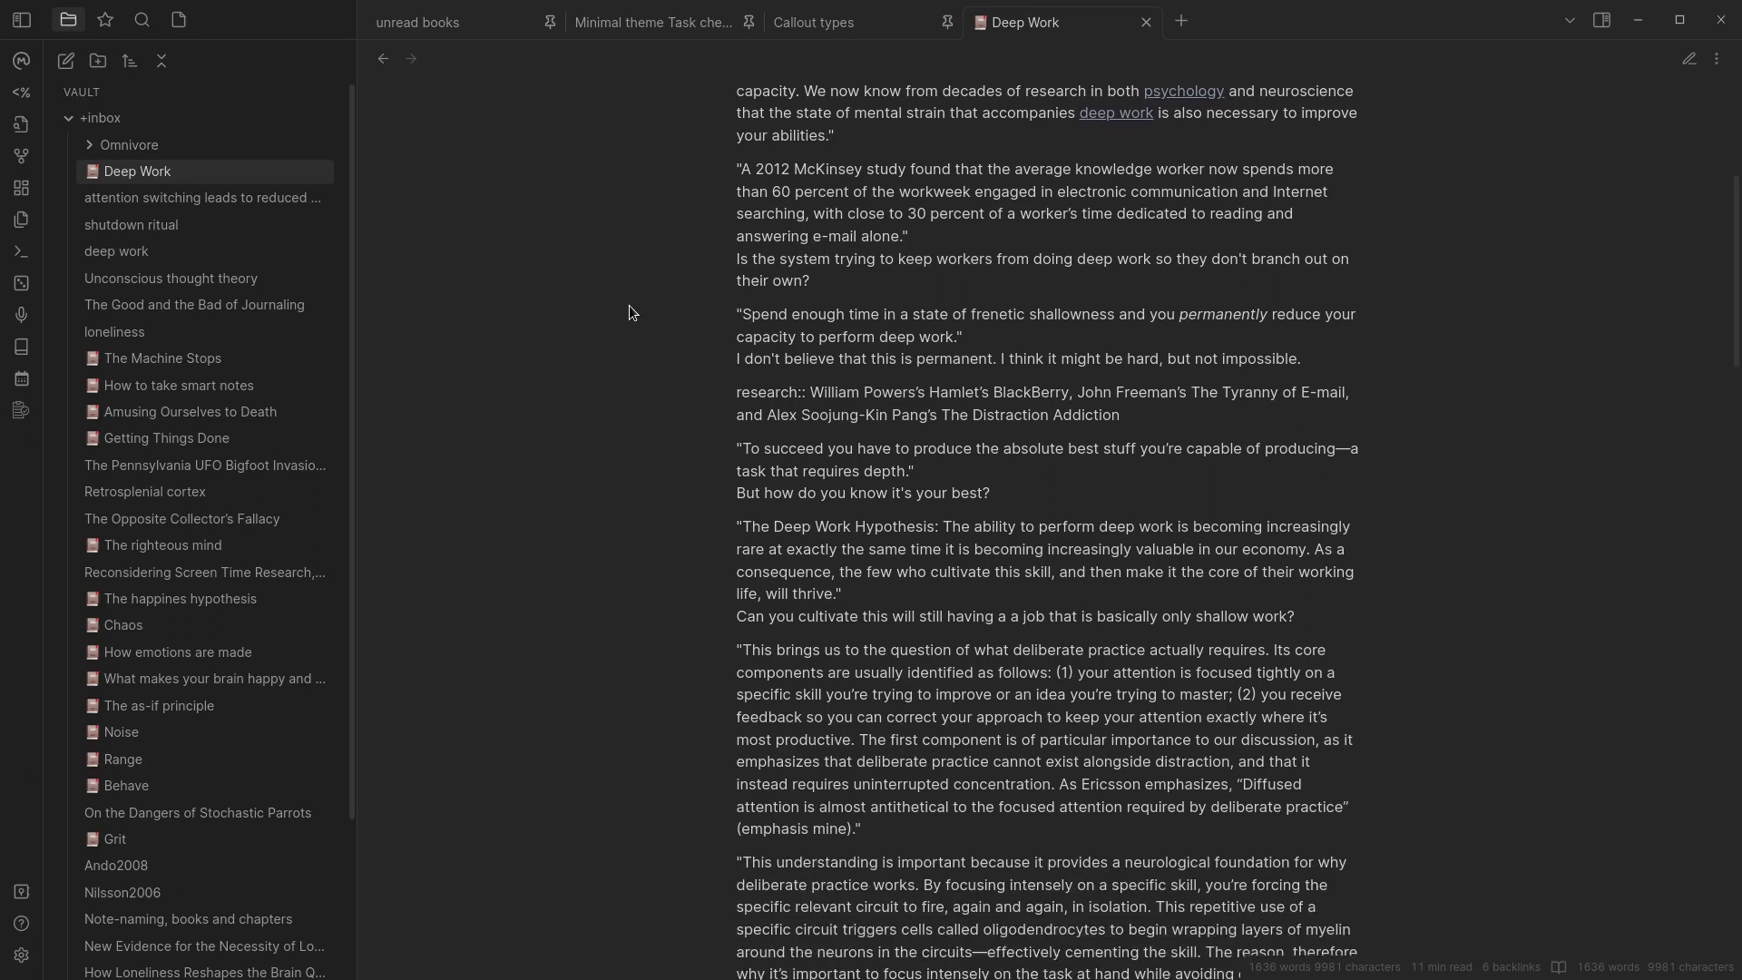
{"action": "scroll", "coordinate": [629, 305], "scroll_direction": "down", "scroll_amount": 1}
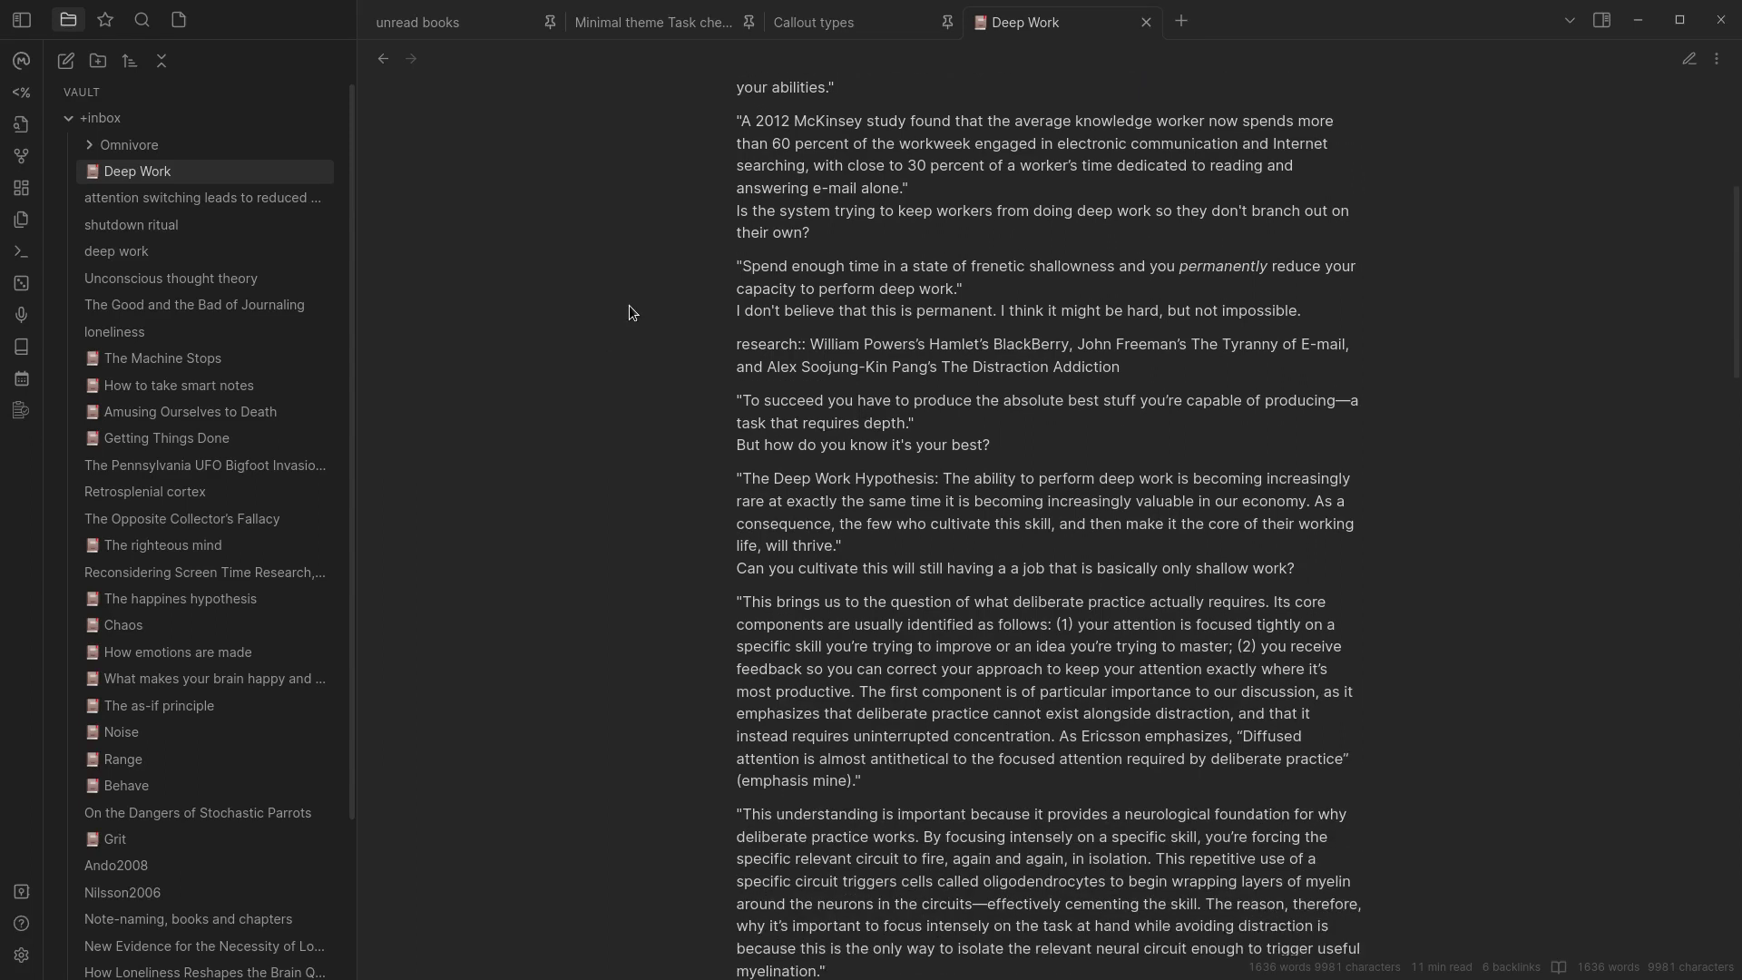
{"action": "scroll", "coordinate": [629, 307], "scroll_direction": "down", "scroll_amount": 2}
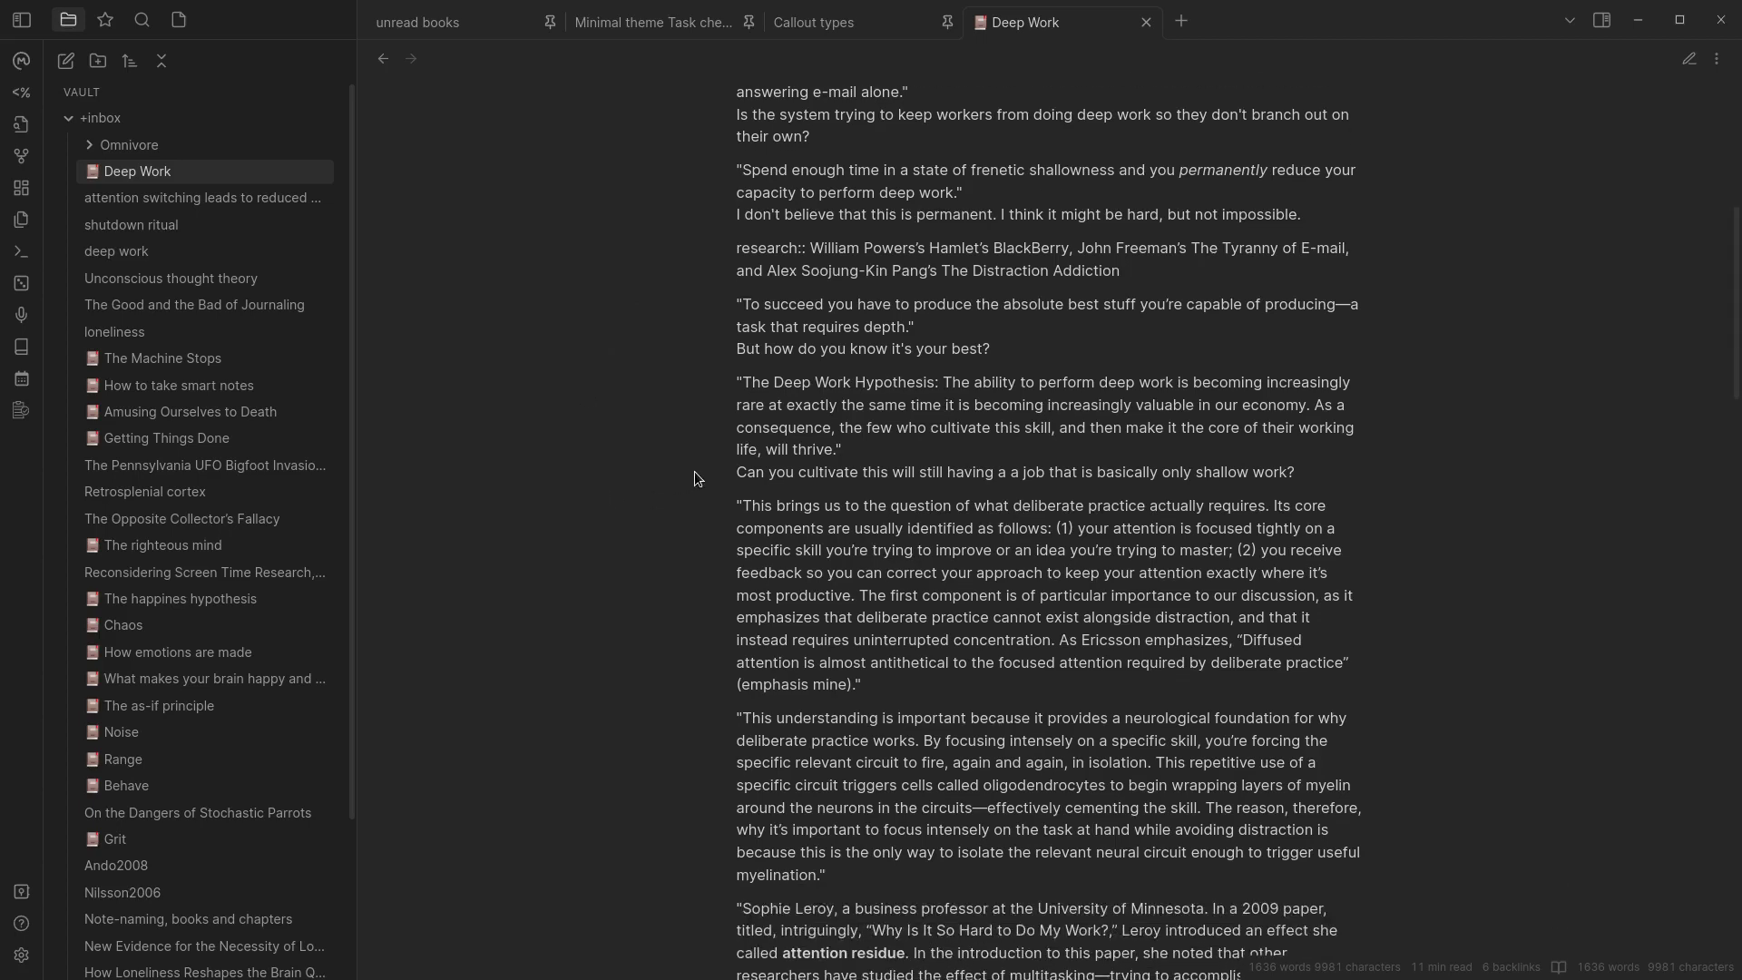
{"action": "scroll", "coordinate": [597, 480], "scroll_direction": "down", "scroll_amount": 4}
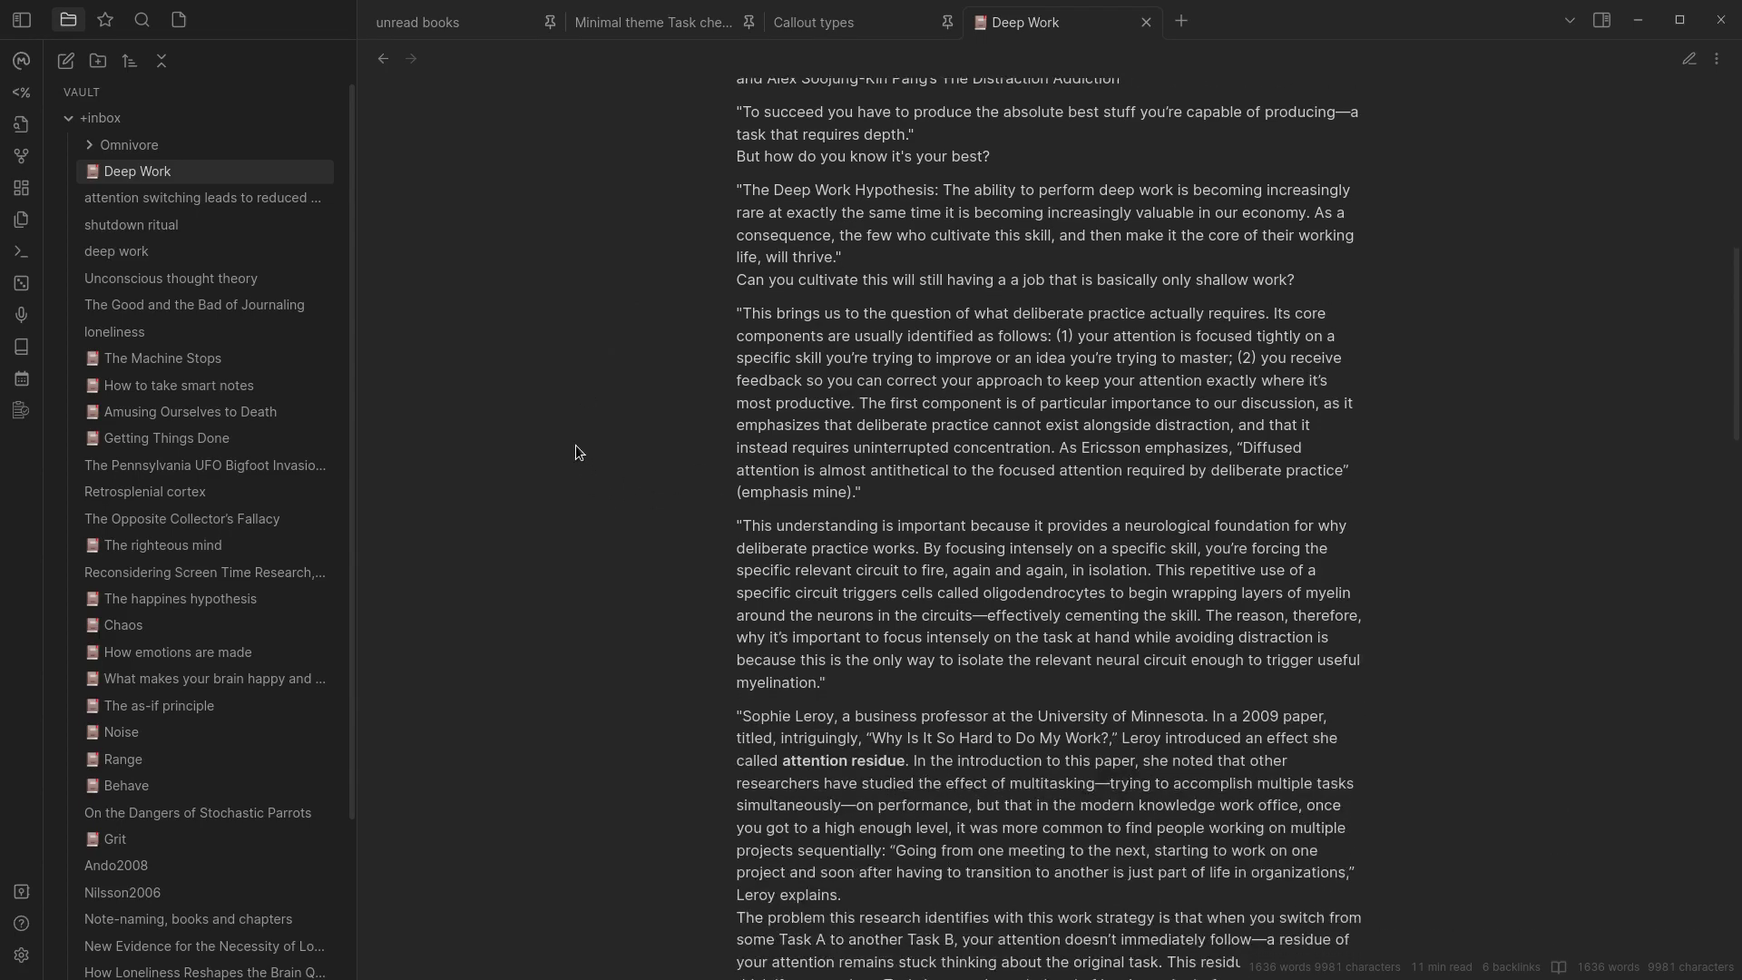
{"action": "scroll", "coordinate": [560, 462], "scroll_direction": "down", "scroll_amount": 8}
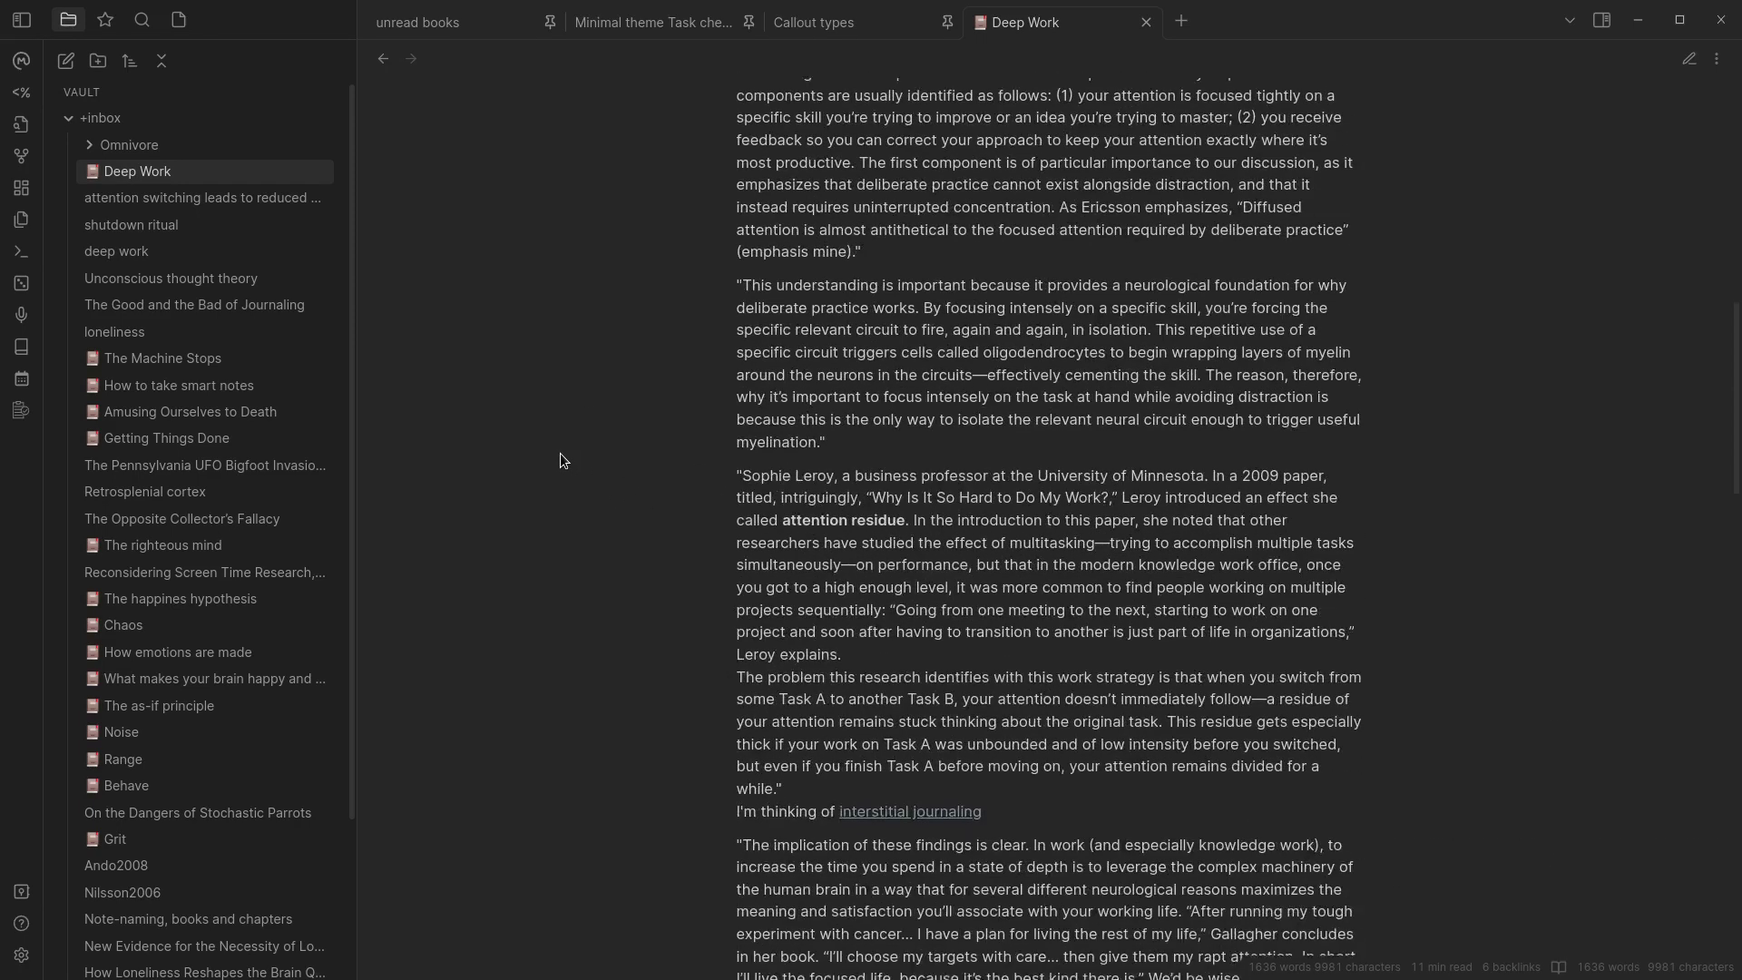
{"action": "scroll", "coordinate": [560, 461], "scroll_direction": "down", "scroll_amount": 3}
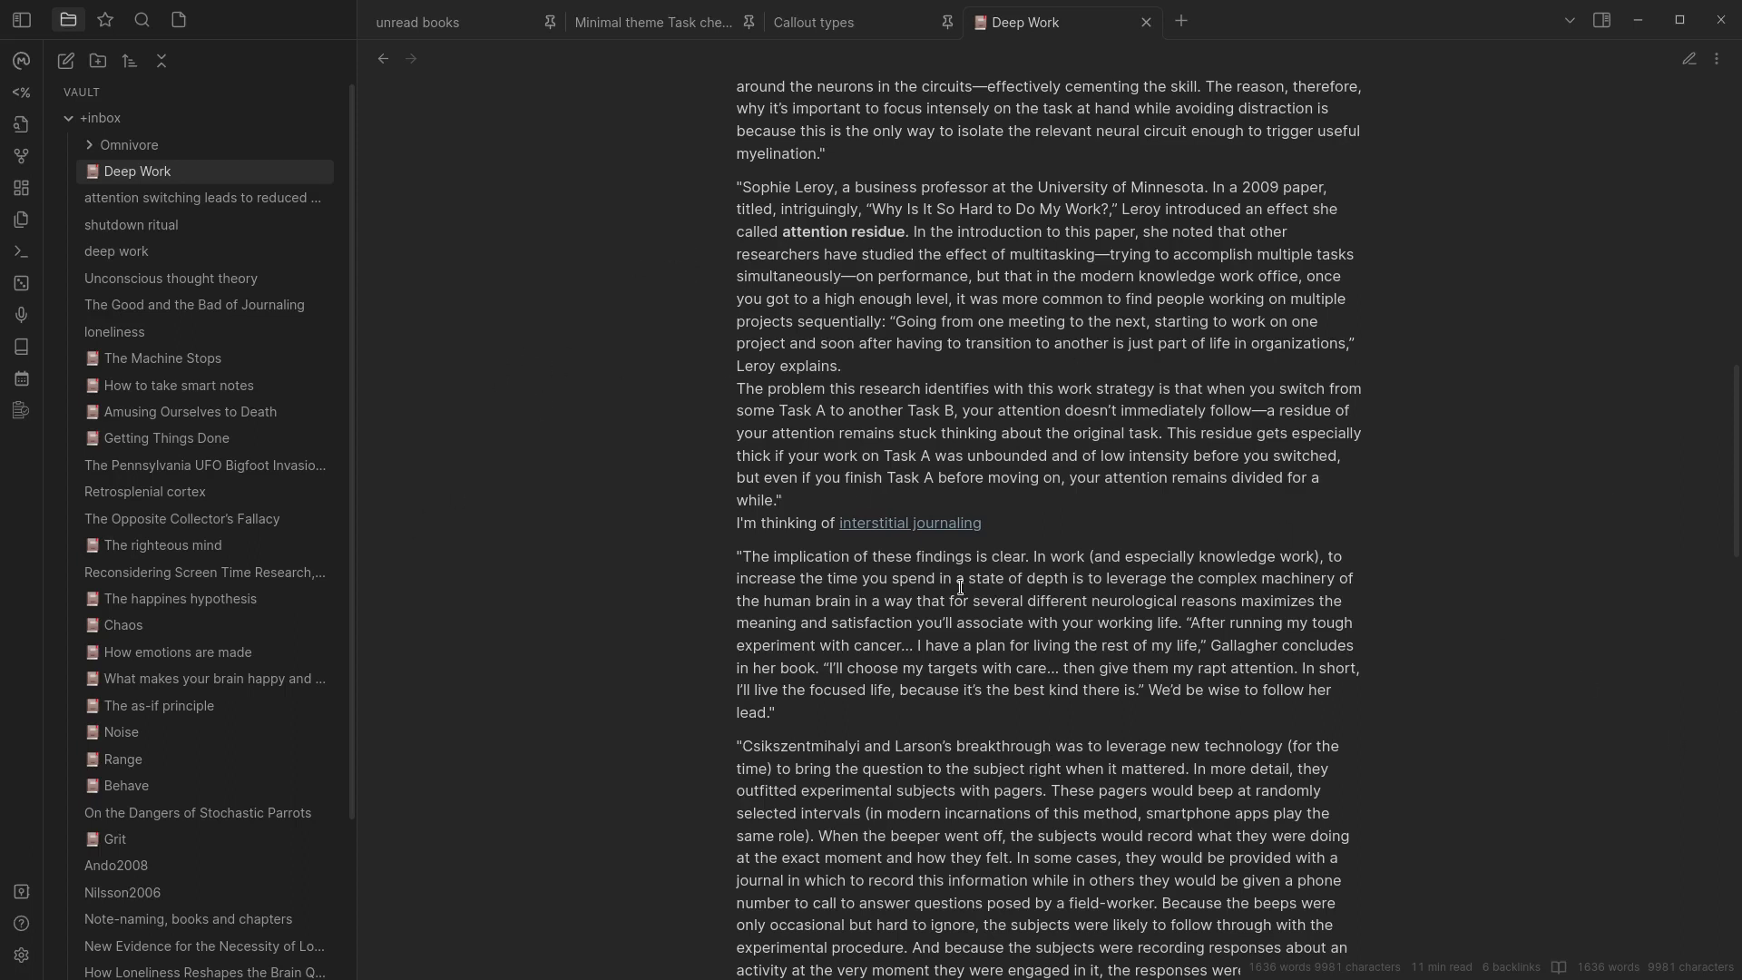
{"action": "scroll", "coordinate": [1073, 462], "scroll_direction": "down", "scroll_amount": 2}
{"action": "scroll", "coordinate": [950, 516], "scroll_direction": "up", "scroll_amount": 1}
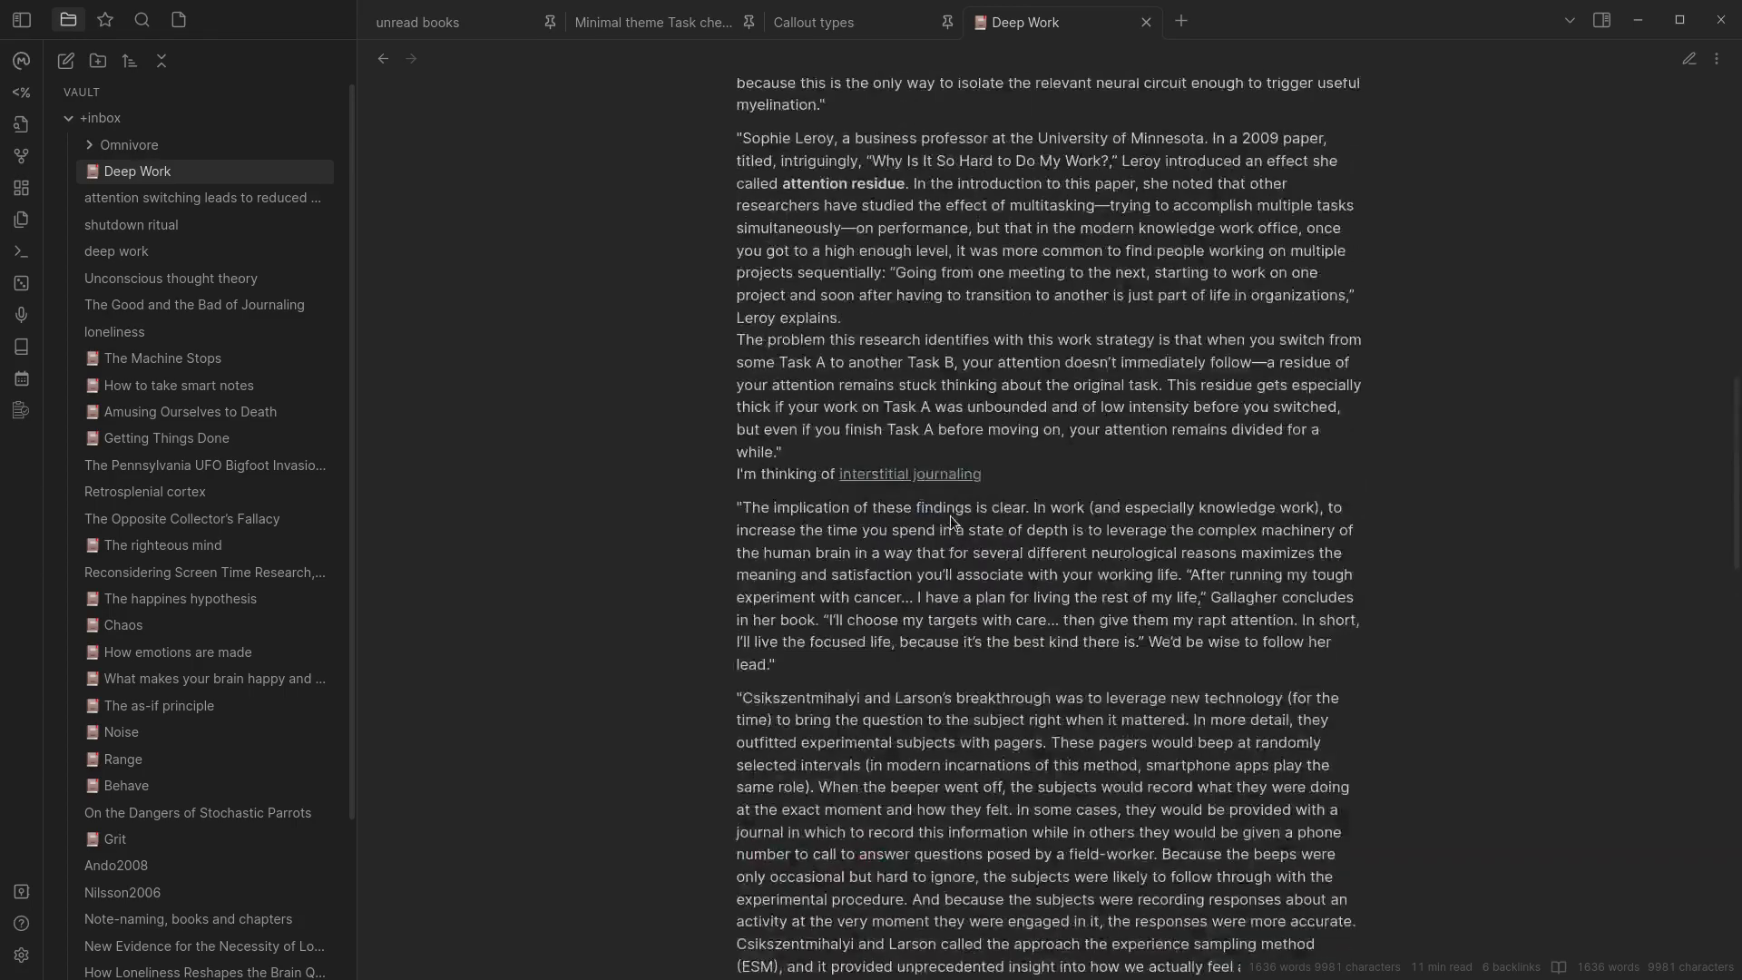
{"action": "scroll", "coordinate": [949, 516], "scroll_direction": "down", "scroll_amount": 4}
{"action": "scroll", "coordinate": [966, 513], "scroll_direction": "down", "scroll_amount": 3}
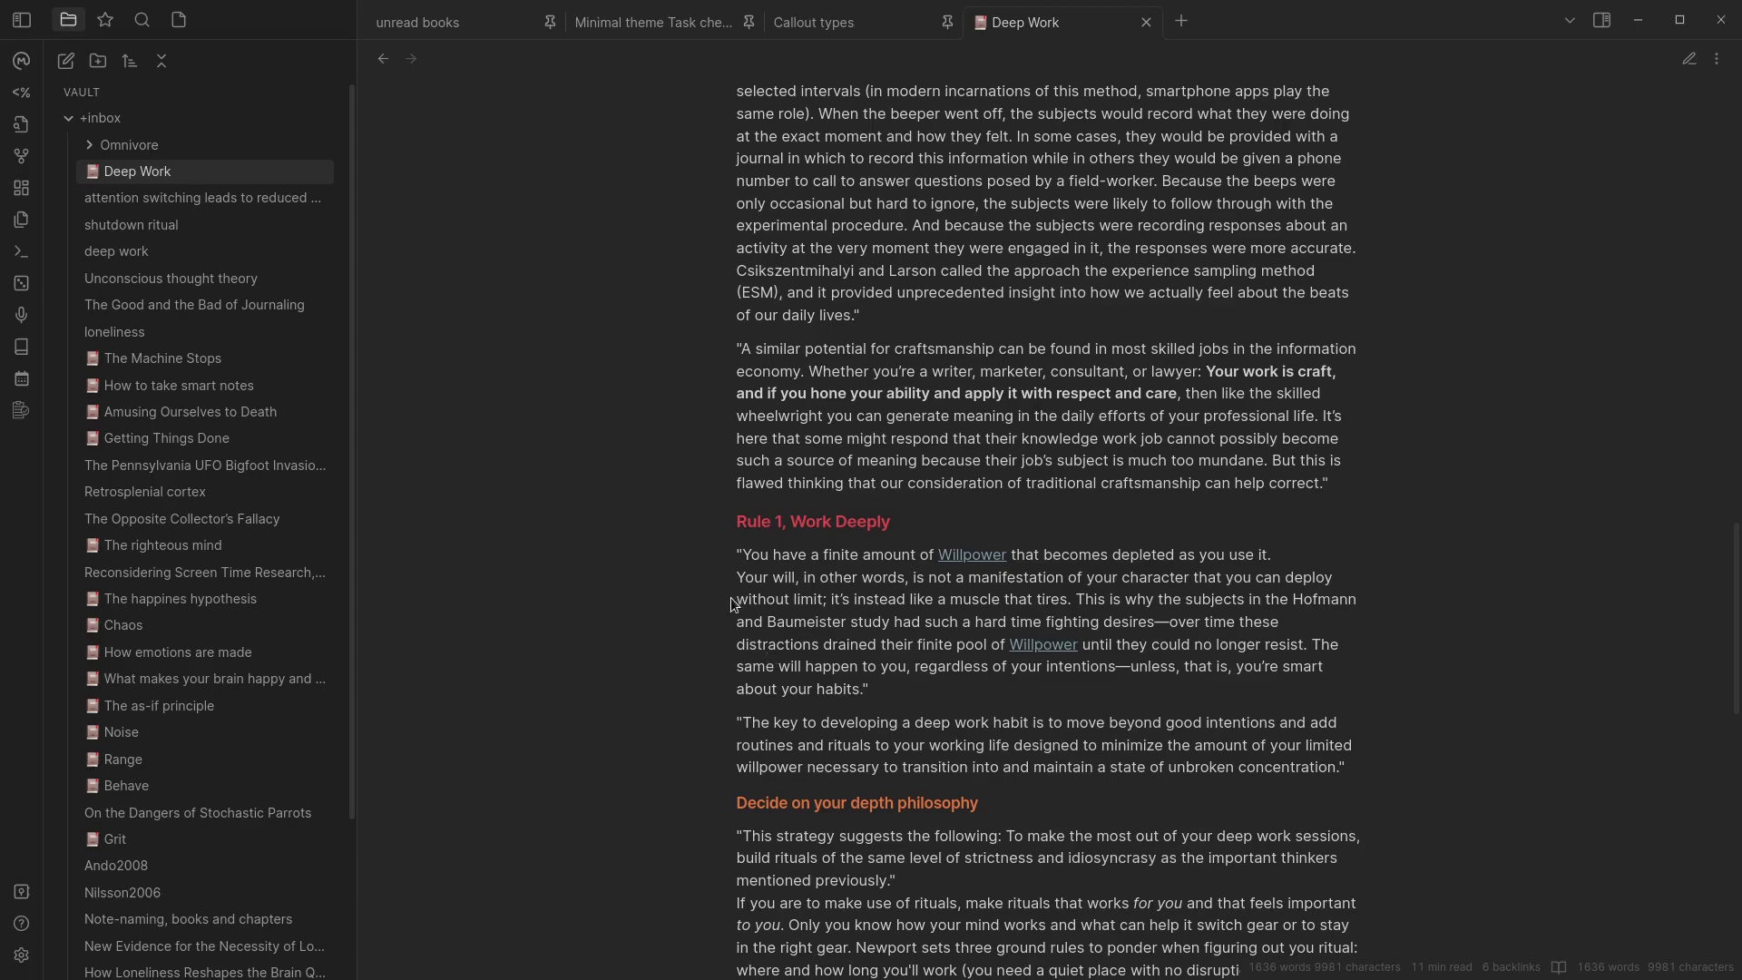
{"action": "scroll", "coordinate": [766, 653], "scroll_direction": "down", "scroll_amount": 10}
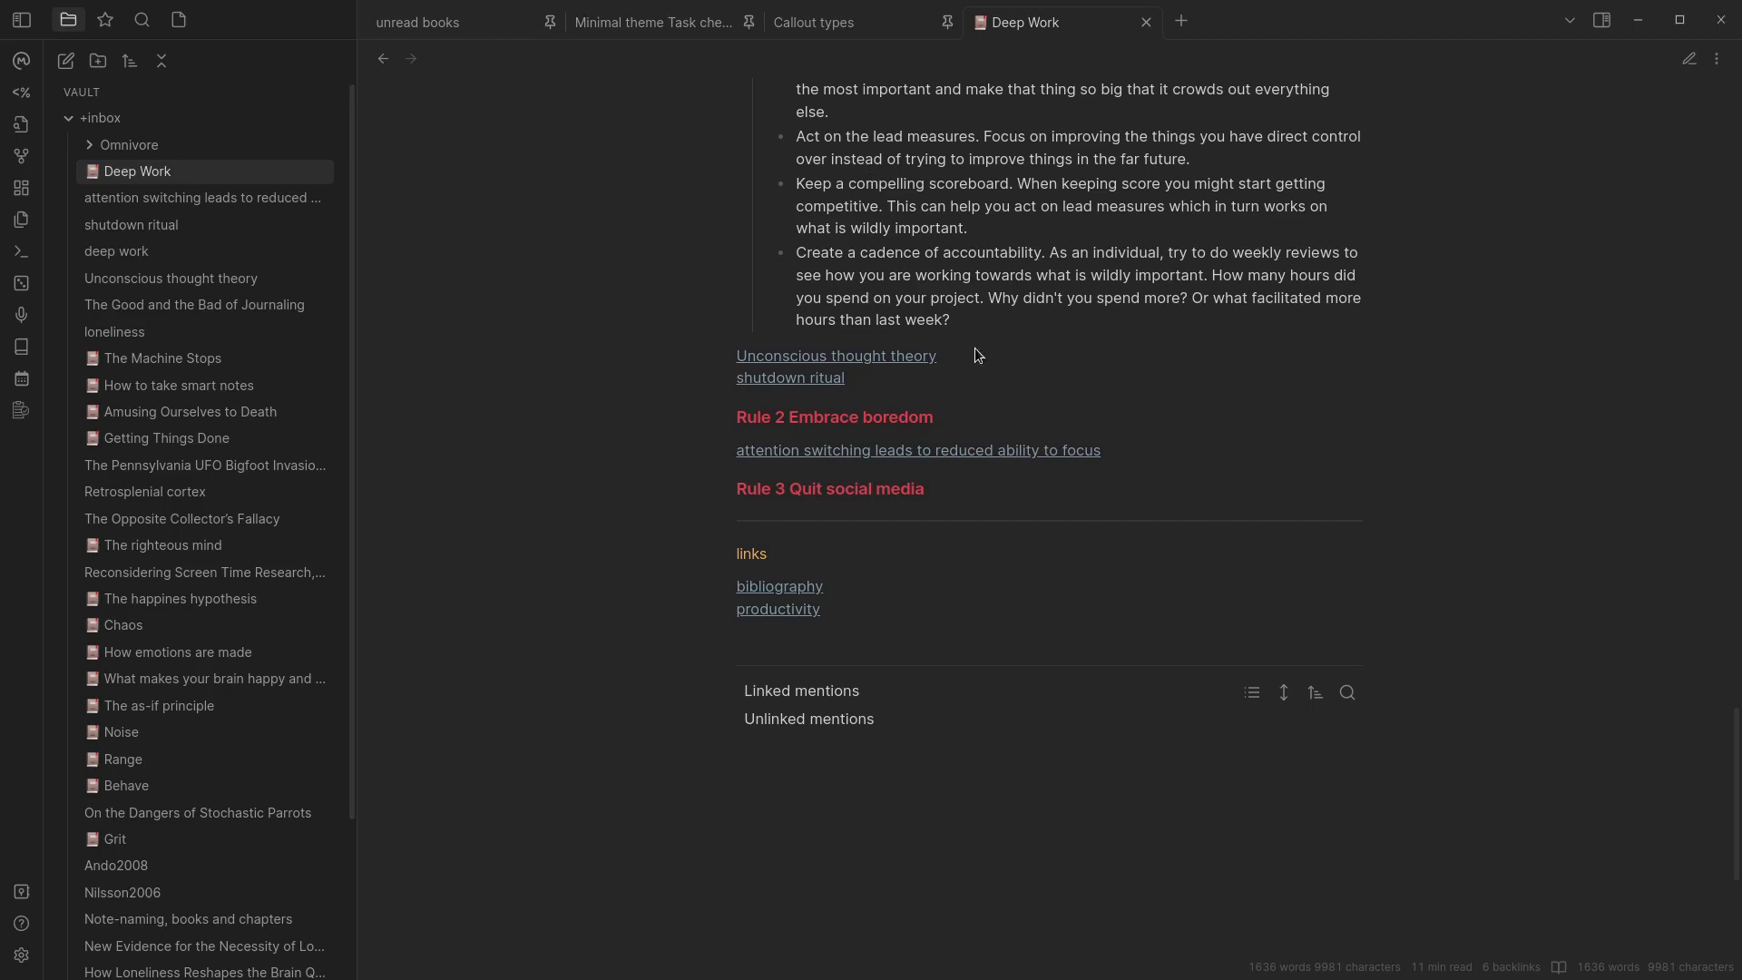
{"action": "mouse_move", "coordinate": [739, 355]}
{"action": "scroll", "coordinate": [1044, 389], "scroll_direction": "up", "scroll_amount": 8}
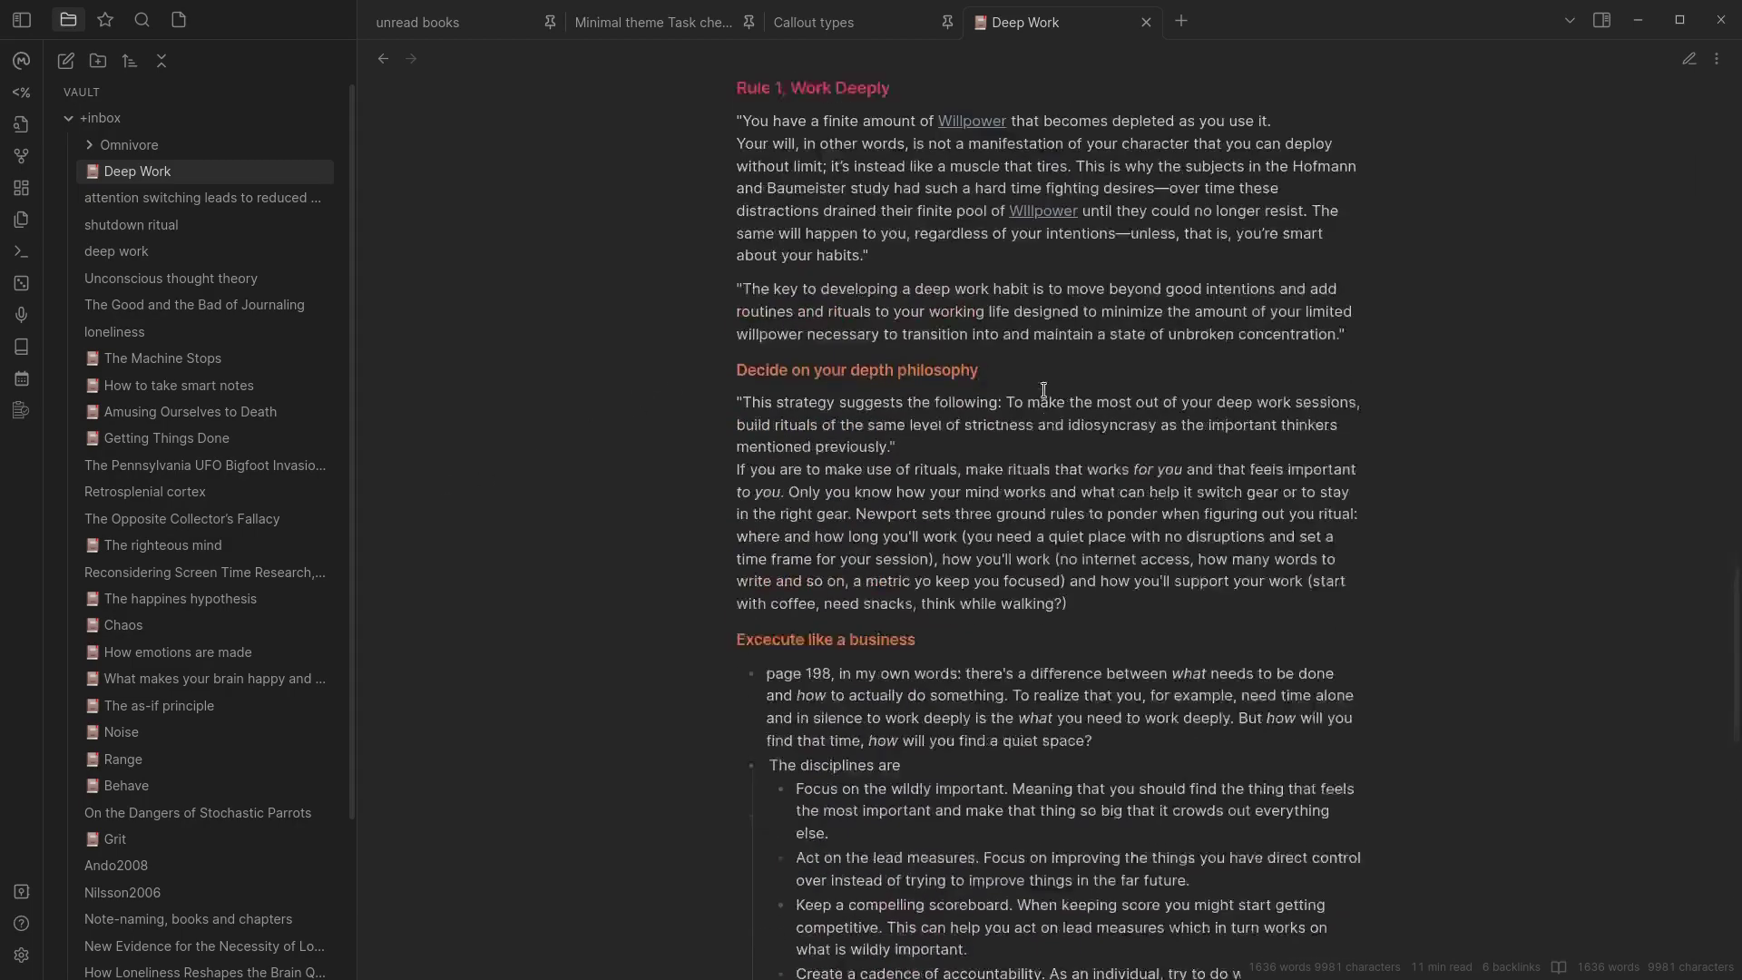
{"action": "scroll", "coordinate": [1043, 389], "scroll_direction": "up", "scroll_amount": 18}
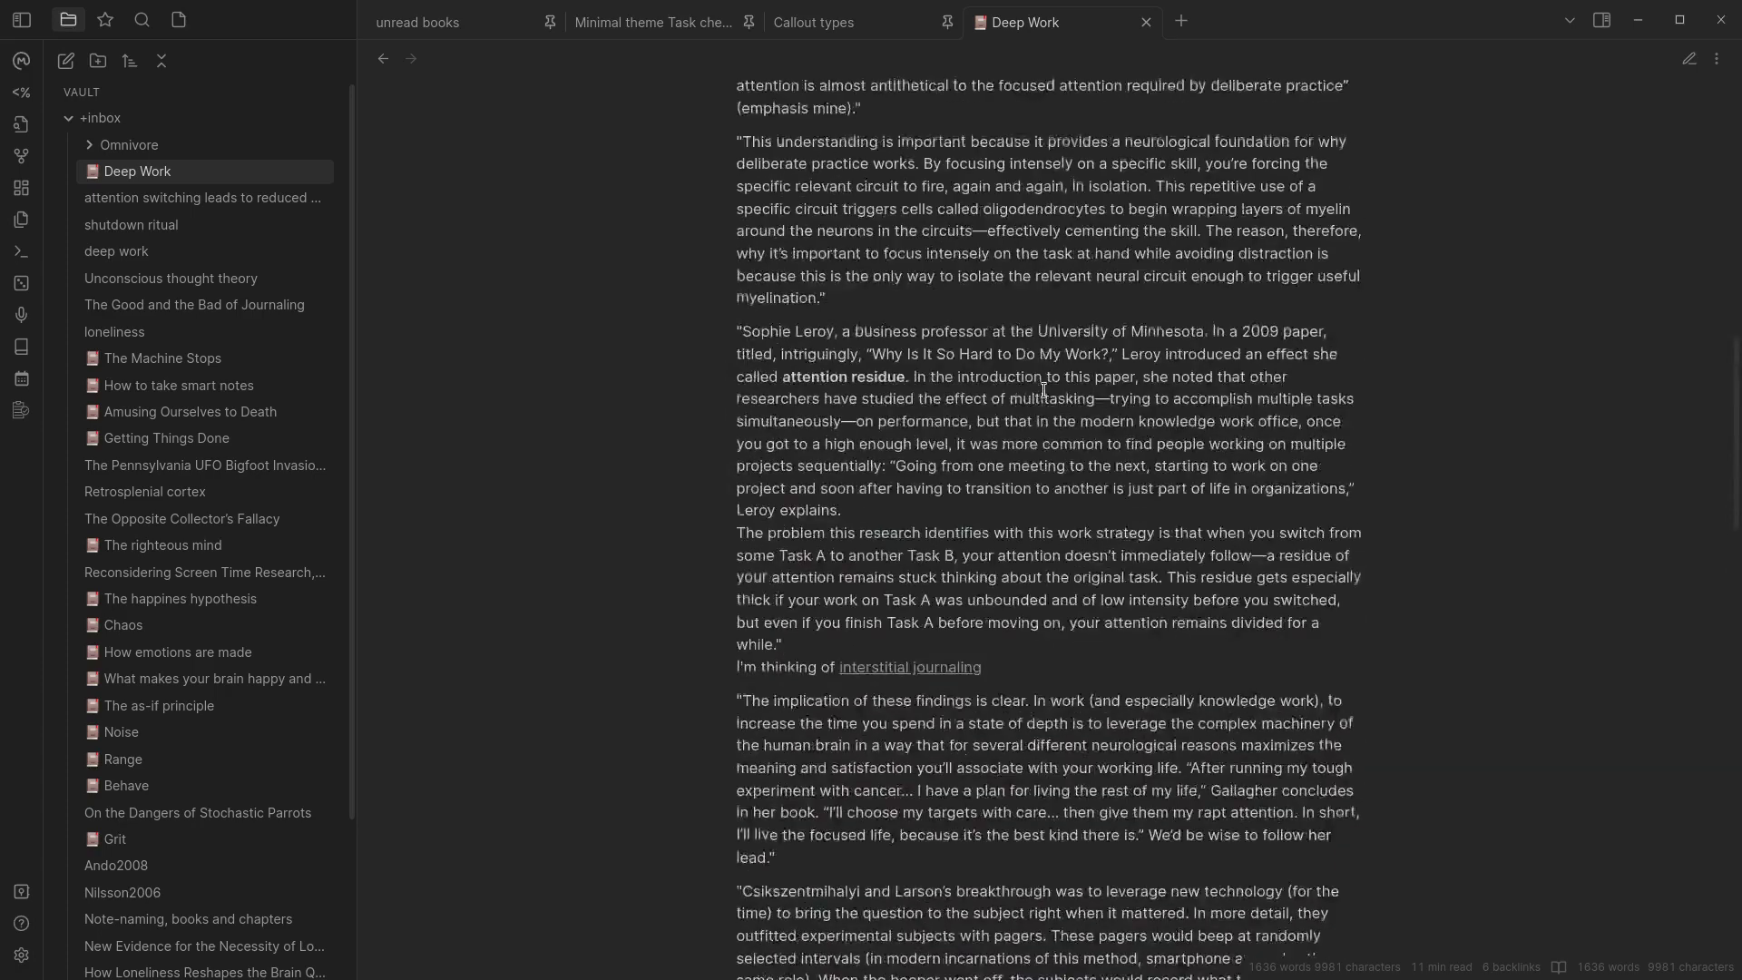
{"action": "scroll", "coordinate": [1044, 389], "scroll_direction": "up", "scroll_amount": 5}
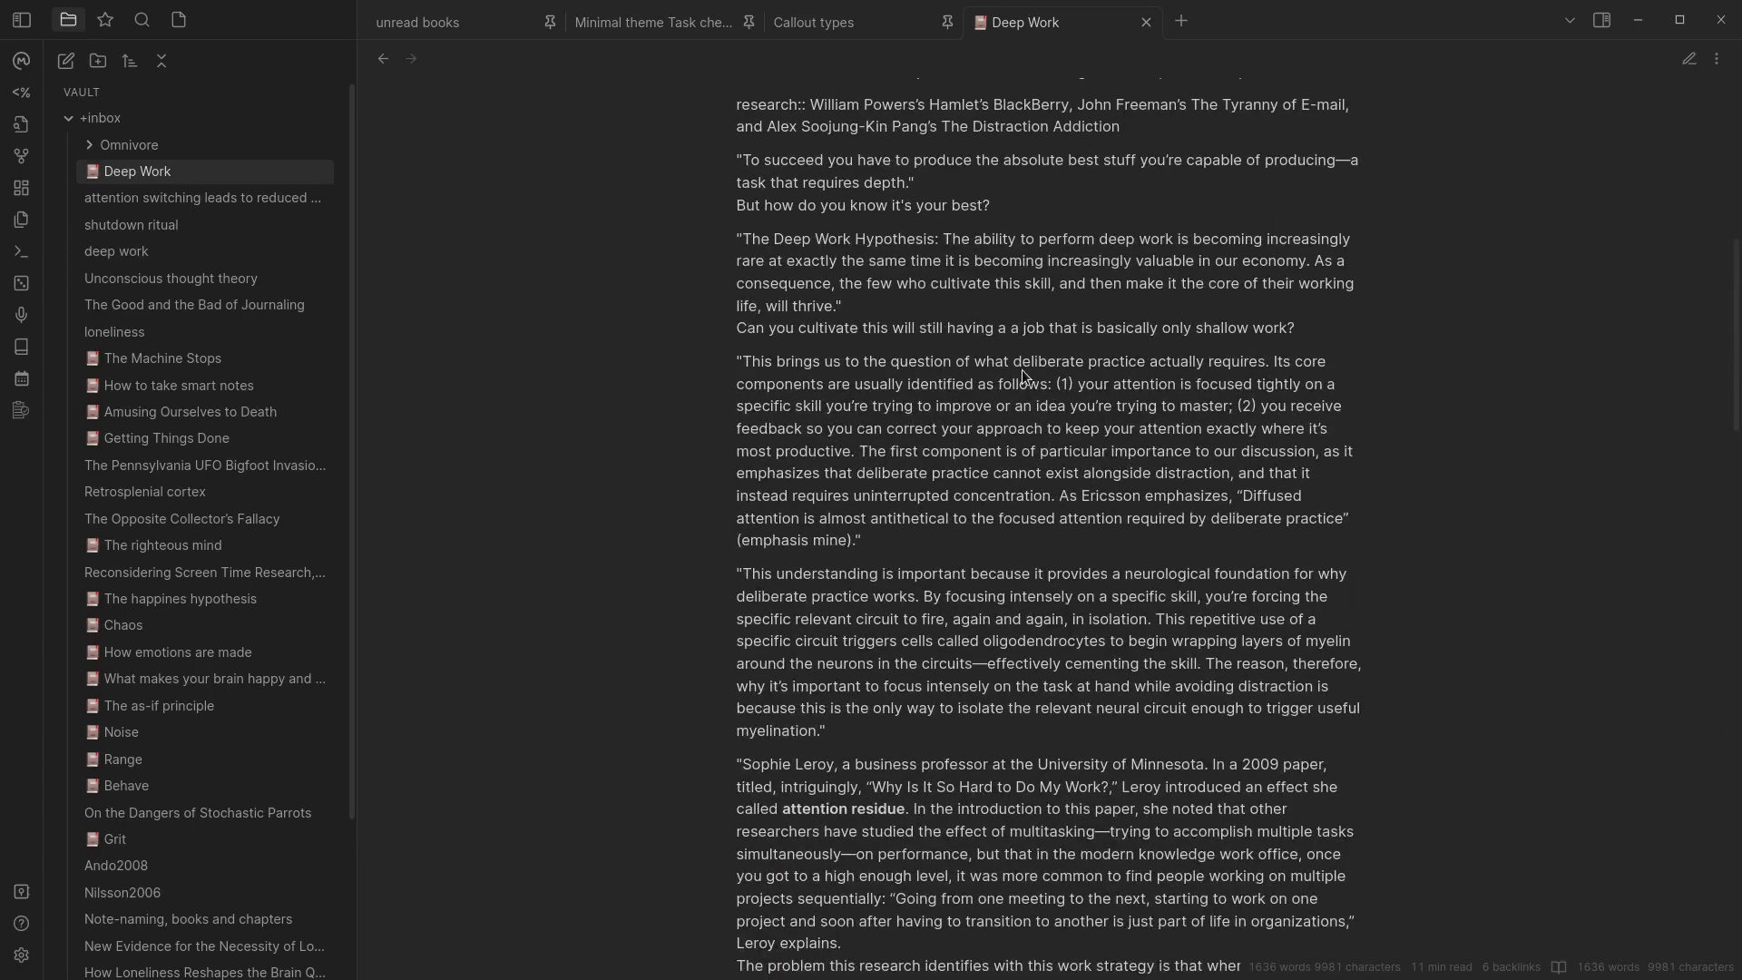
{"action": "scroll", "coordinate": [1022, 374], "scroll_direction": "down", "scroll_amount": 2}
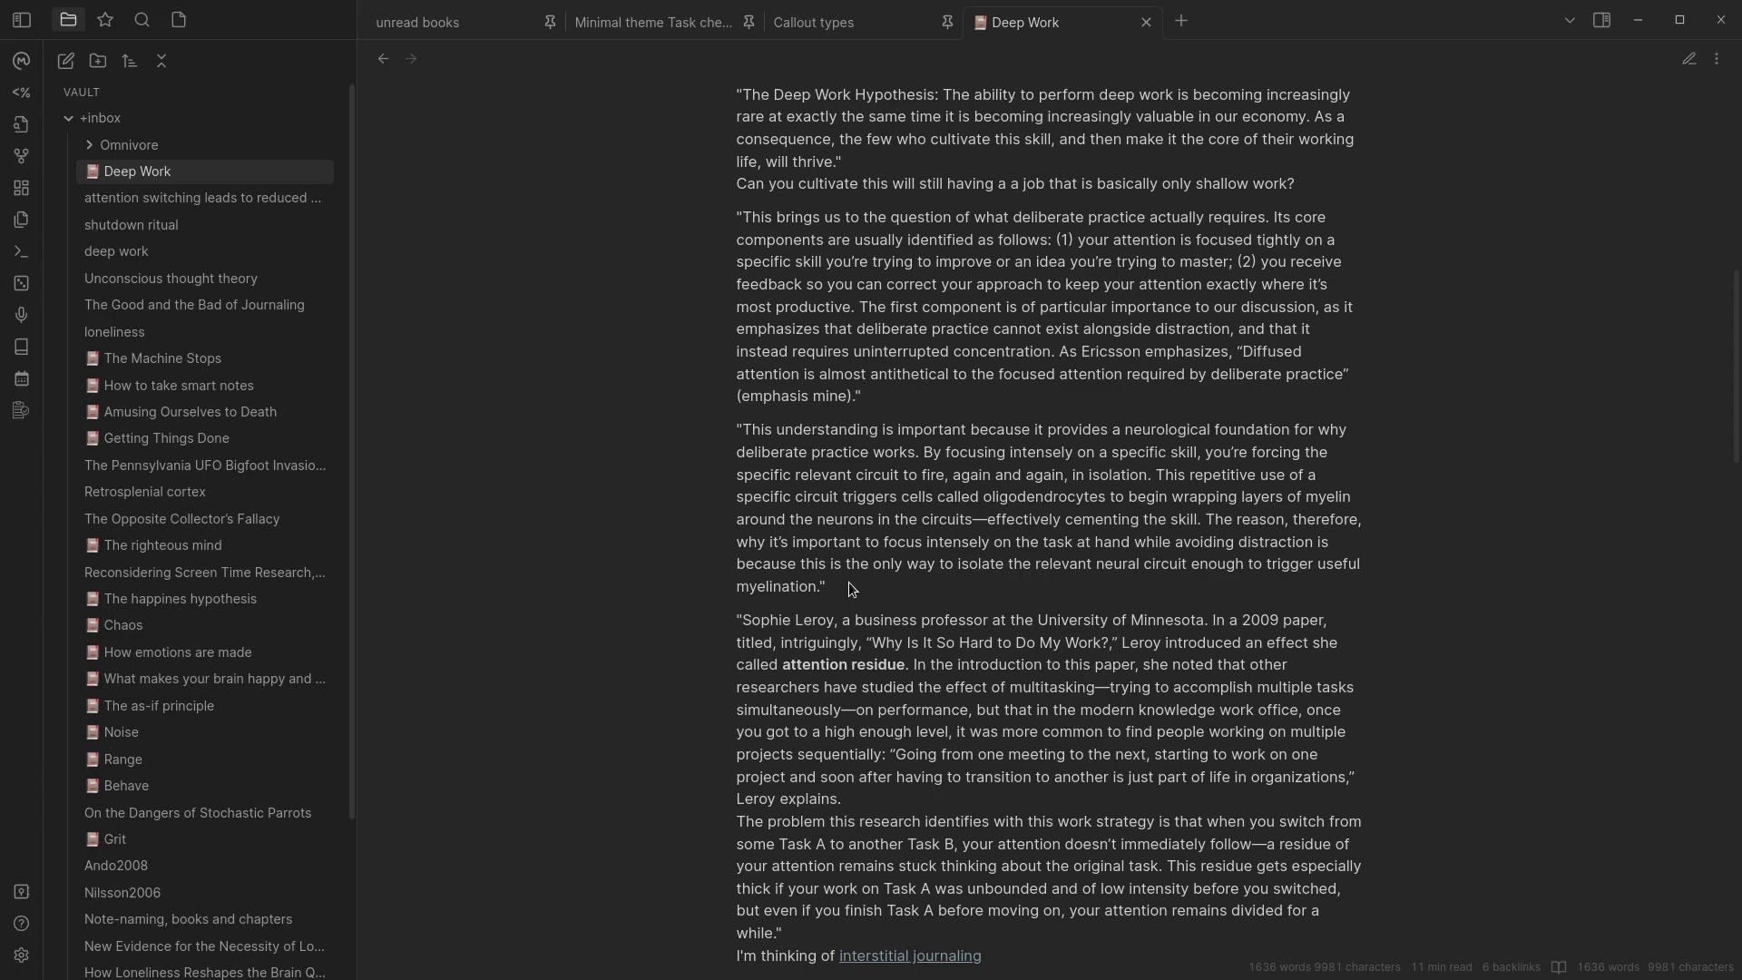
{"action": "scroll", "coordinate": [851, 589], "scroll_direction": "down", "scroll_amount": 1}
{"action": "scroll", "coordinate": [1061, 522], "scroll_direction": "up", "scroll_amount": 6}
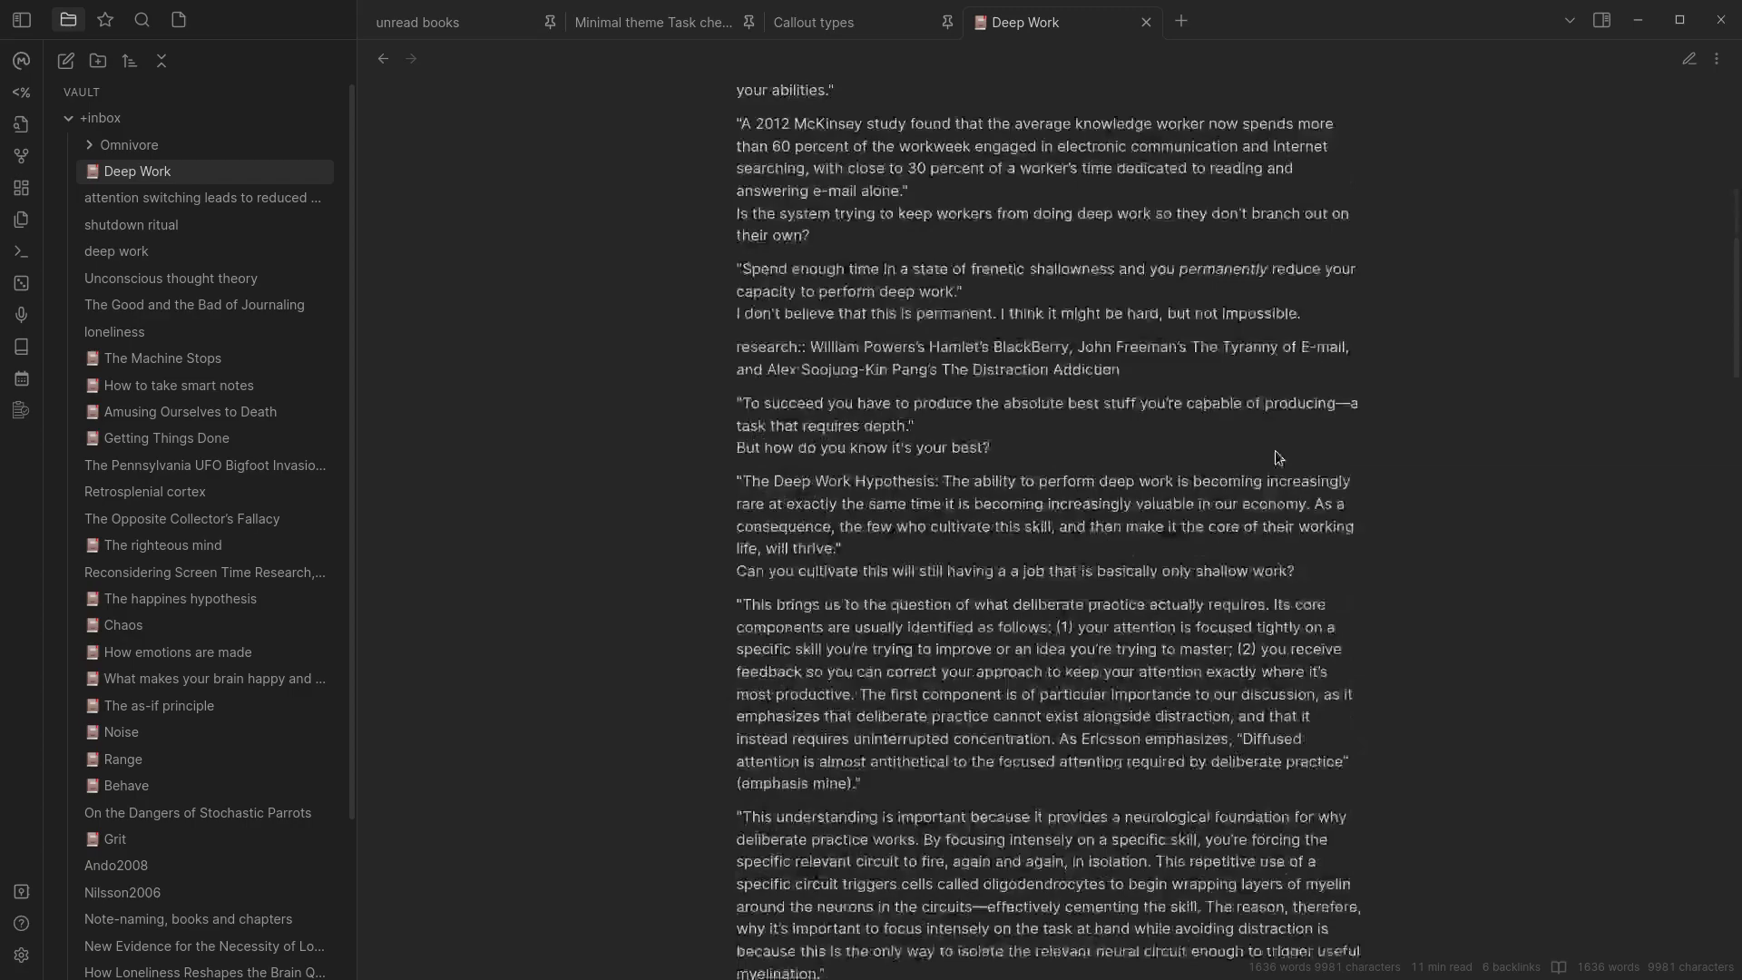
{"action": "scroll", "coordinate": [1276, 454], "scroll_direction": "up", "scroll_amount": 5}
{"action": "scroll", "coordinate": [1275, 451], "scroll_direction": "down", "scroll_amount": 20}
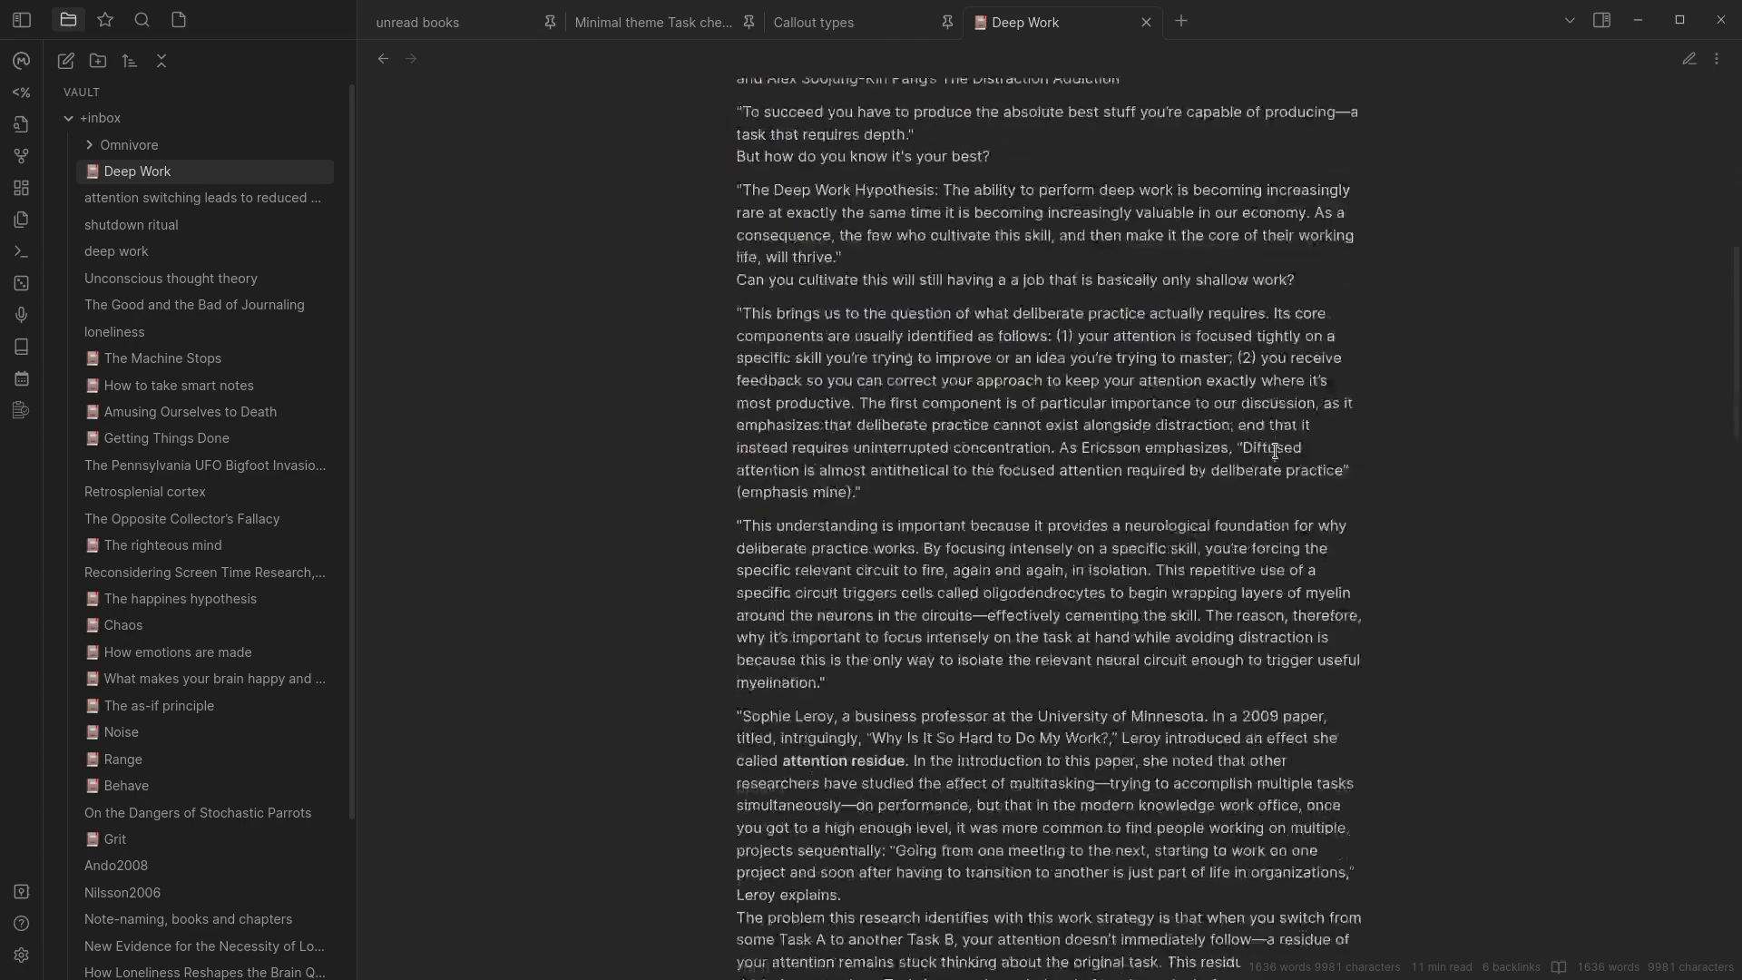
{"action": "scroll", "coordinate": [1276, 443], "scroll_direction": "down", "scroll_amount": 4}
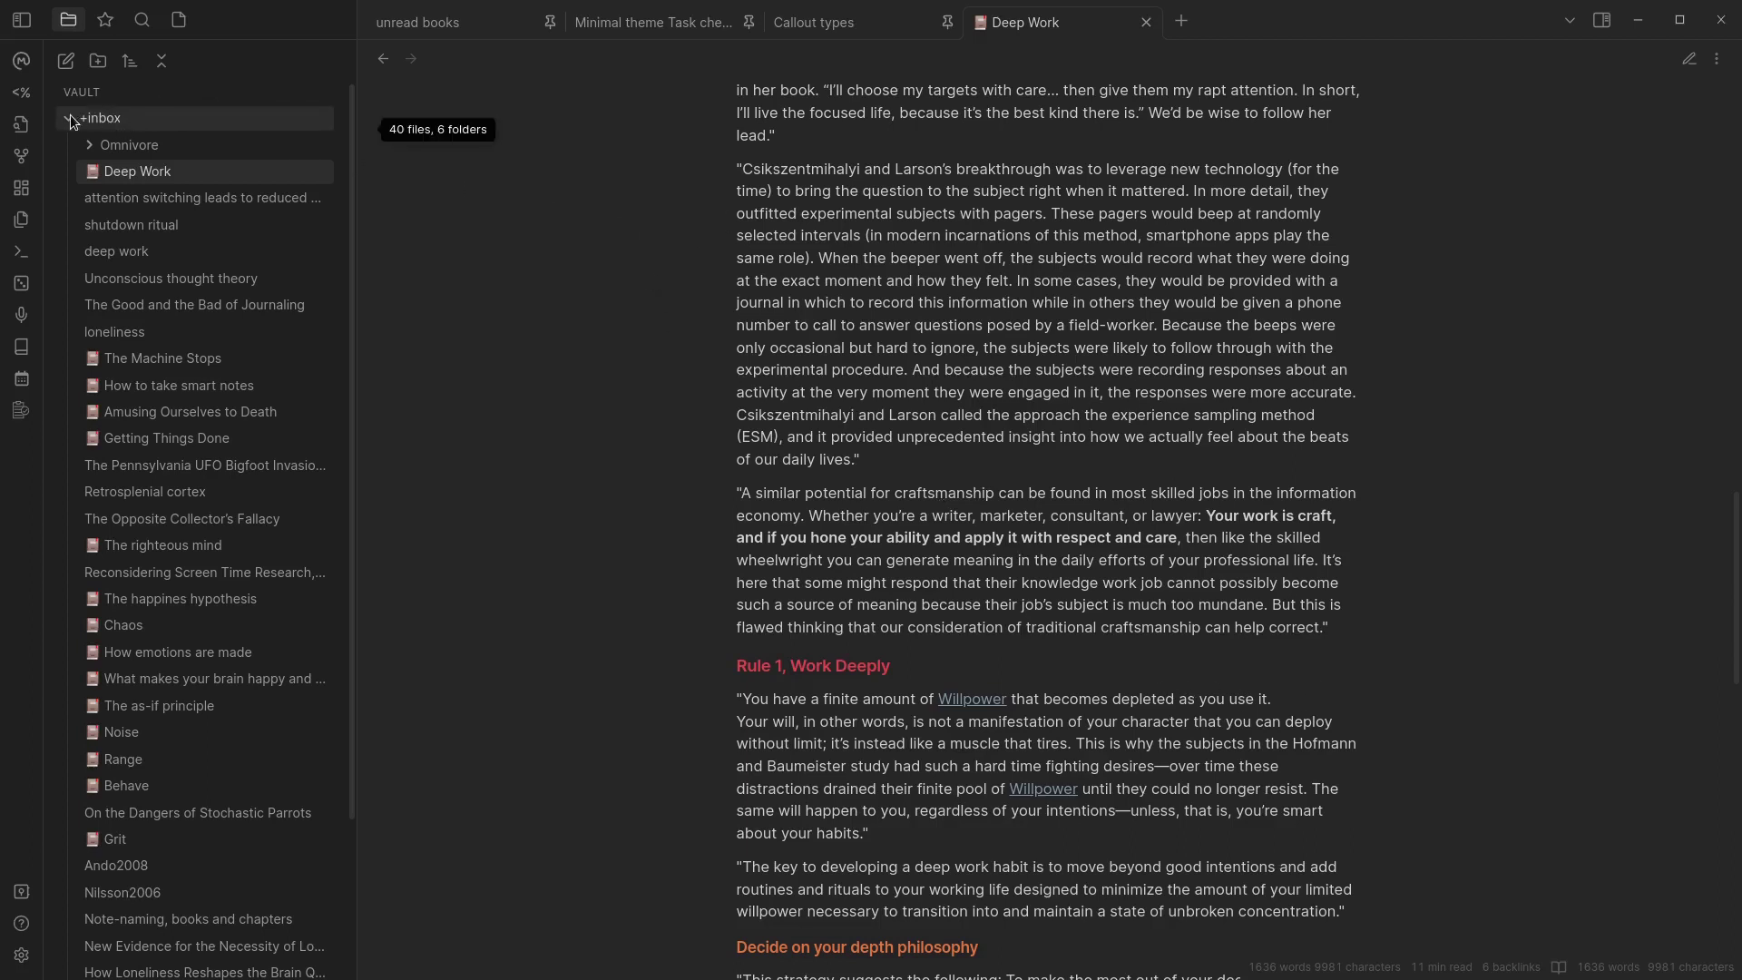
- Collapse +inbox, glance through the Reference folder's notes, then collapse Reference too
{"action": "left_click", "coordinate": [102, 118]}
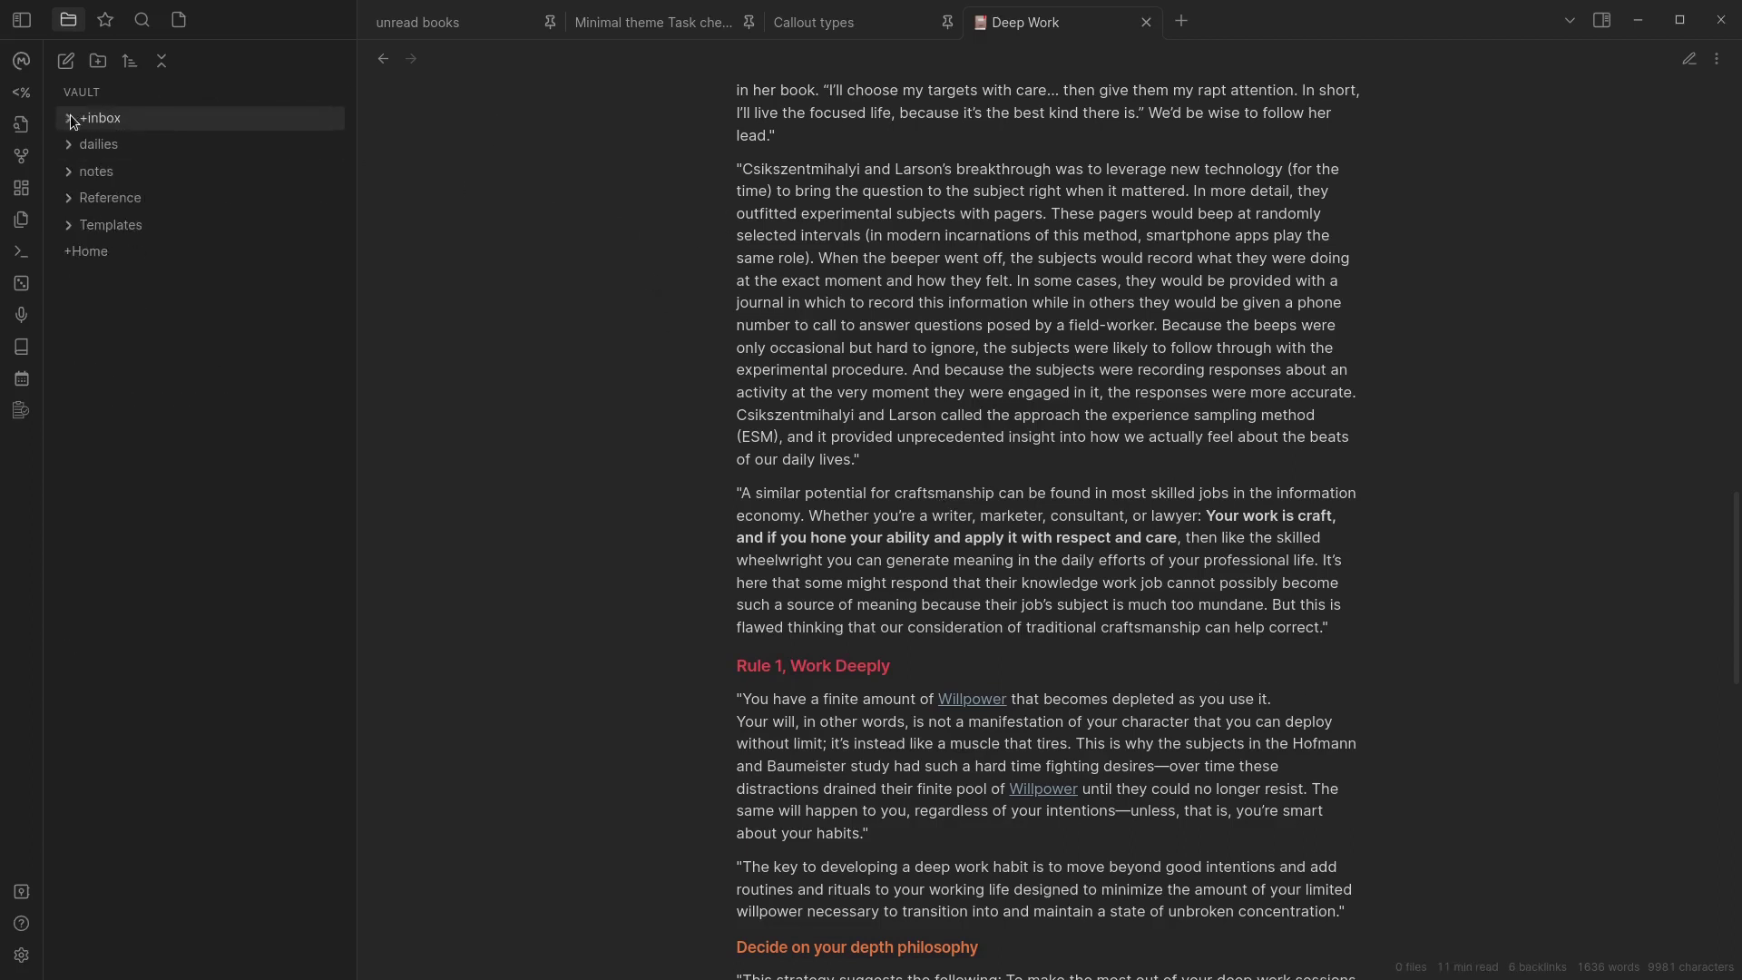
{"action": "left_click", "coordinate": [73, 201]}
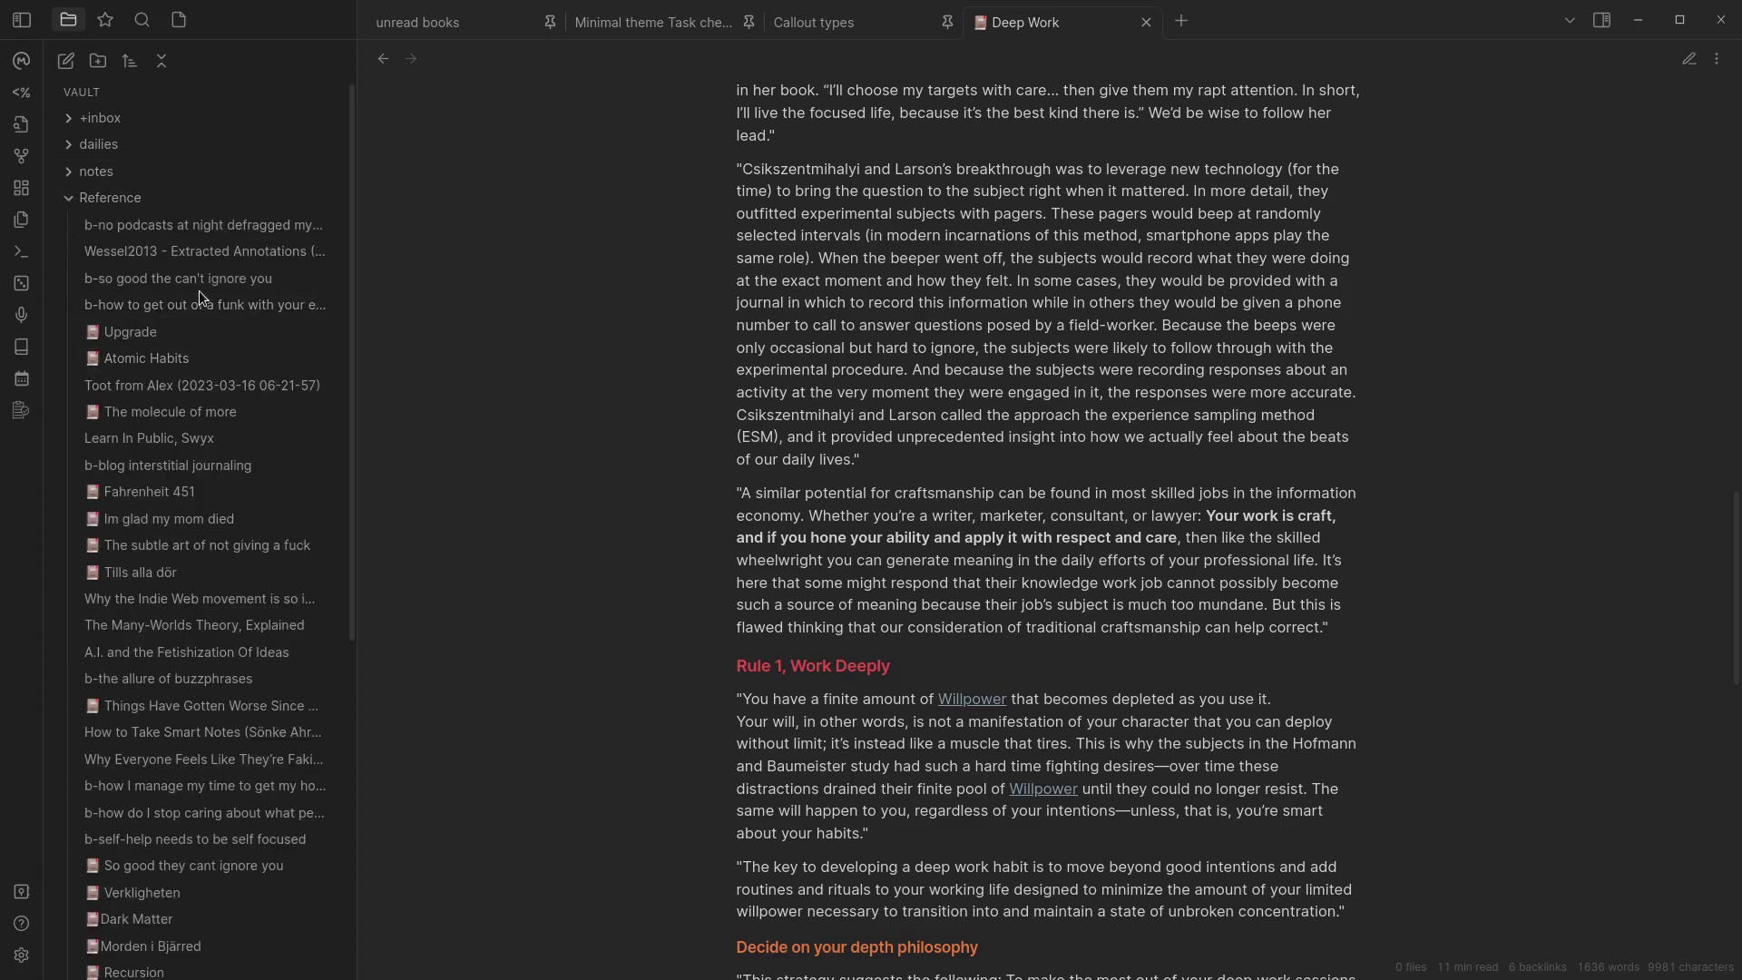
{"action": "scroll", "coordinate": [199, 292], "scroll_direction": "down", "scroll_amount": 6}
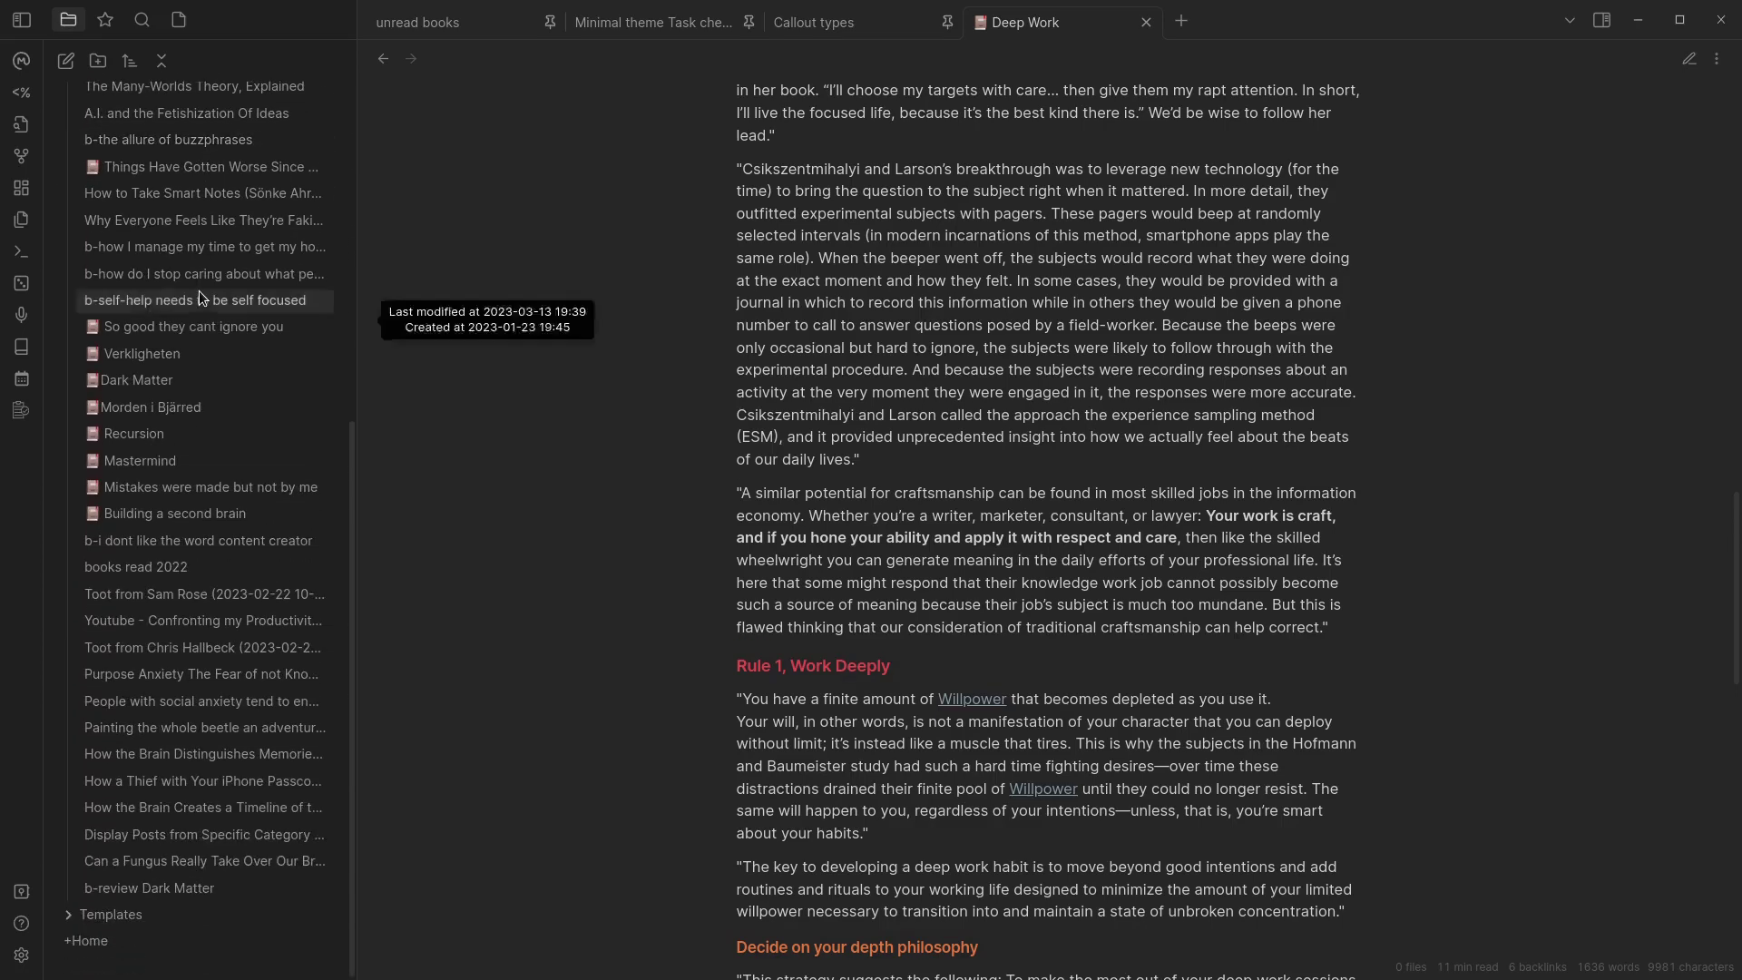
{"action": "scroll", "coordinate": [219, 689], "scroll_direction": "up", "scroll_amount": 3}
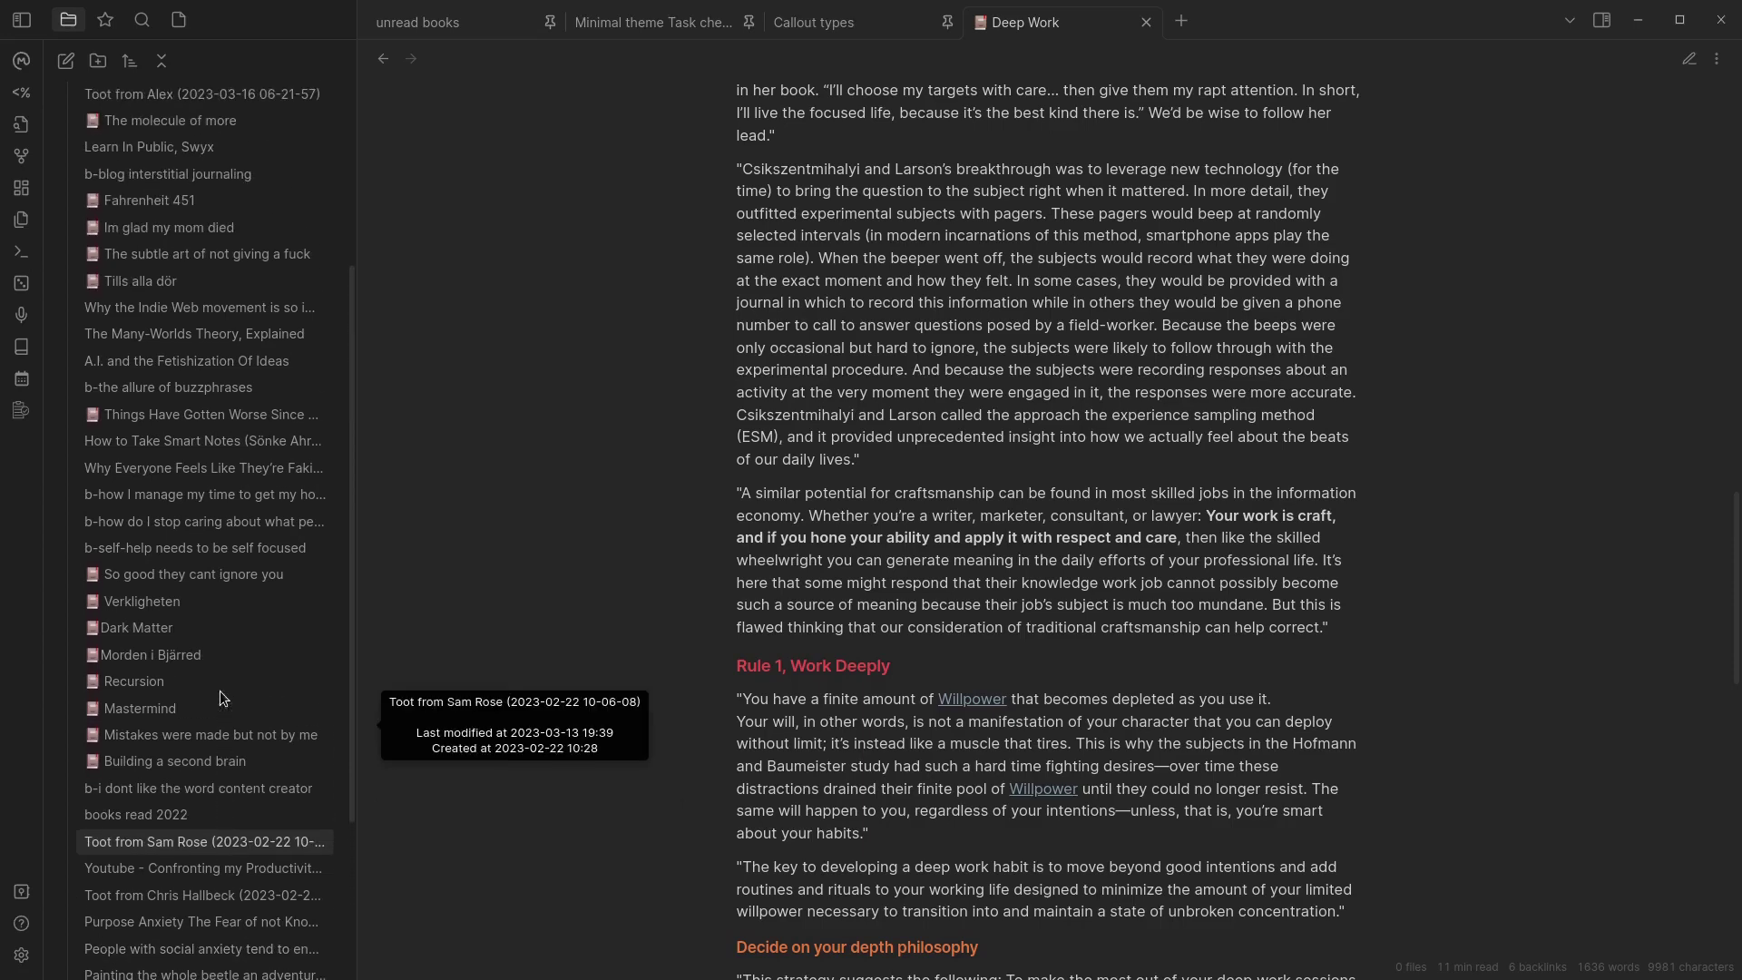
{"action": "scroll", "coordinate": [220, 689], "scroll_direction": "up", "scroll_amount": 3}
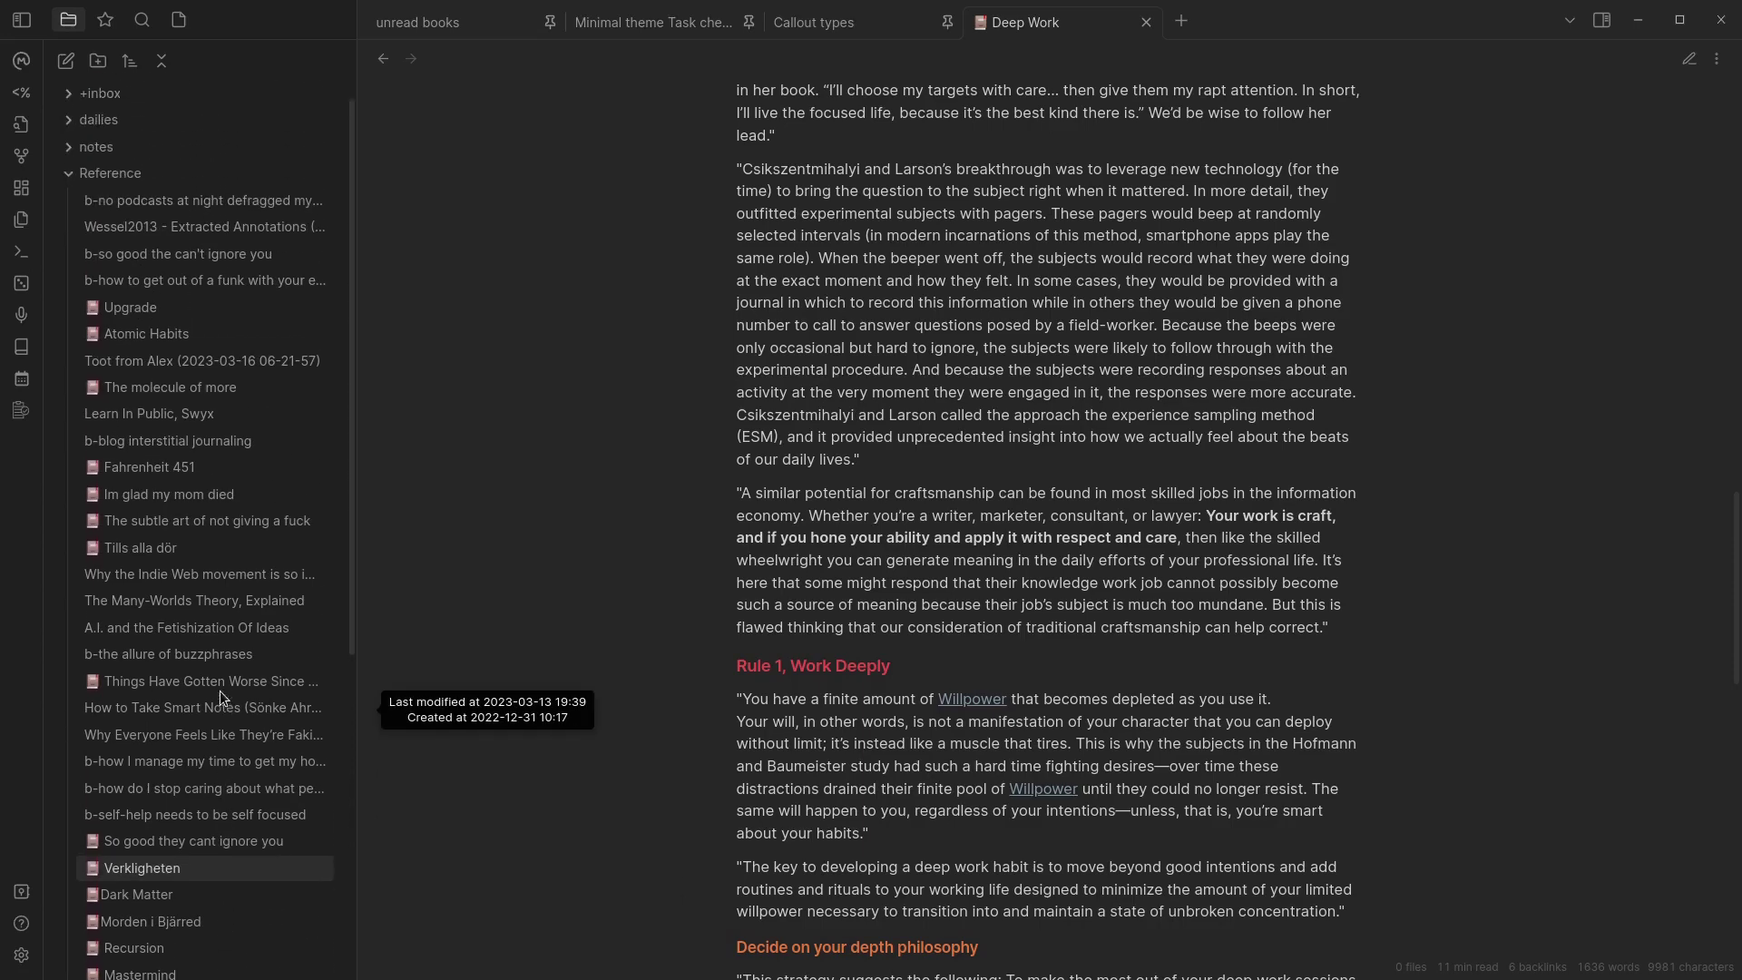
{"action": "scroll", "coordinate": [220, 690], "scroll_direction": "up", "scroll_amount": 1}
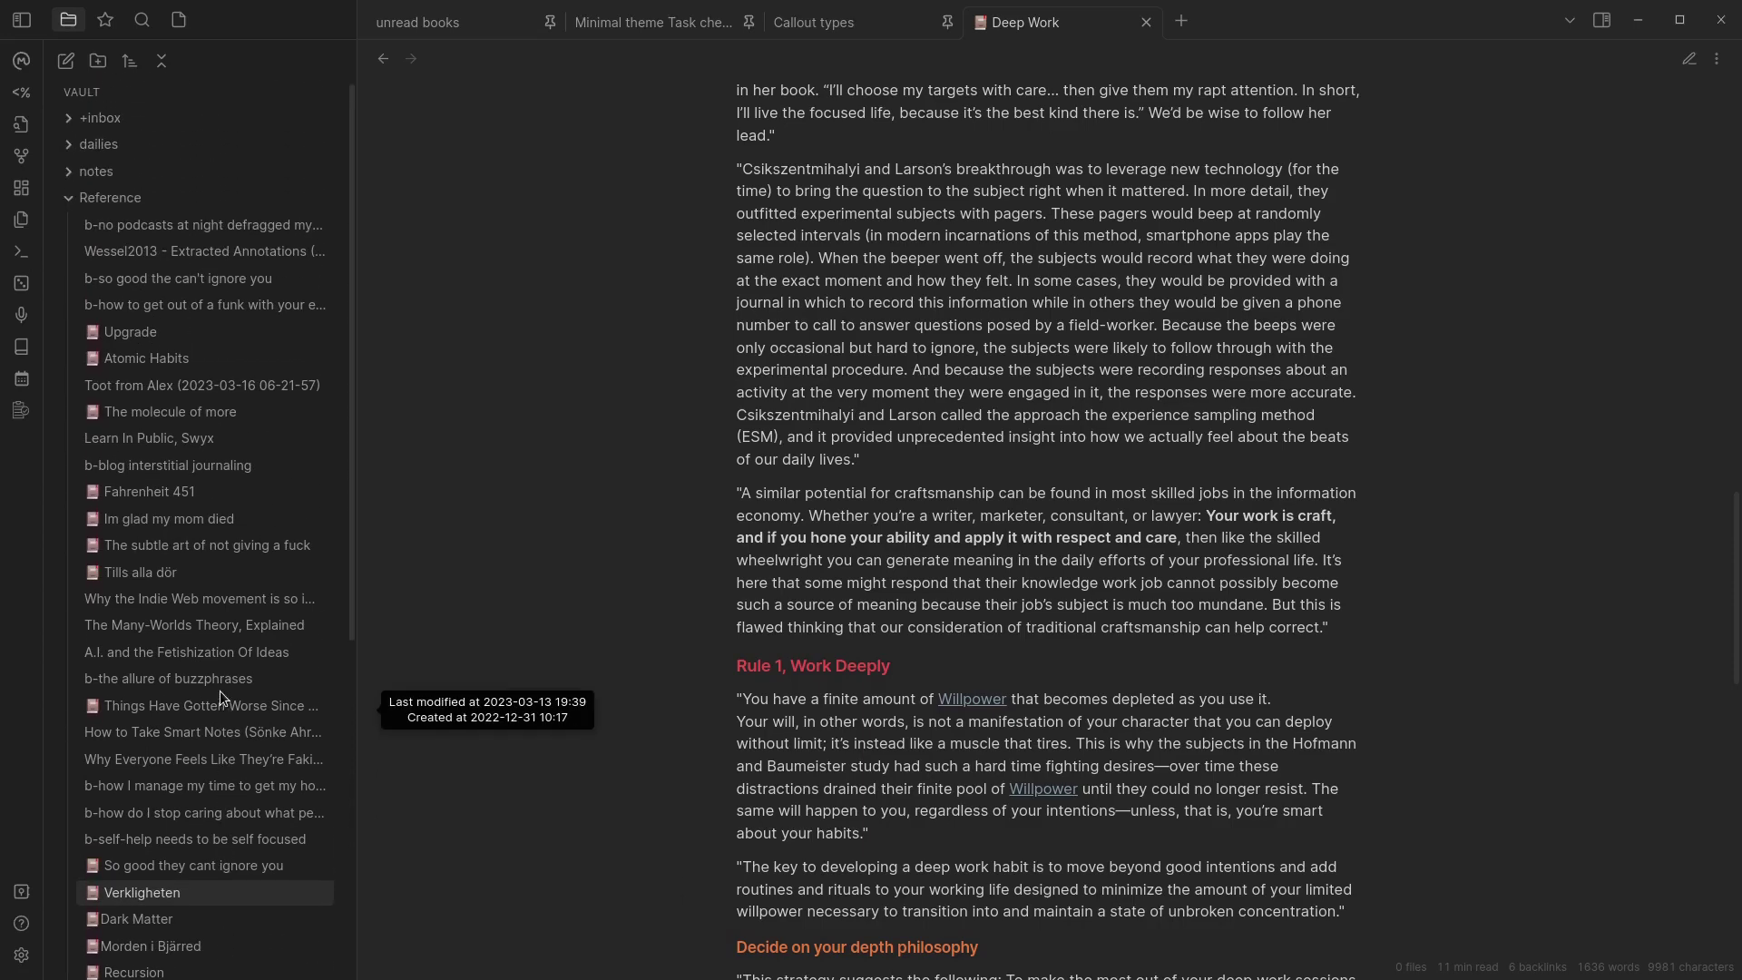
{"action": "left_click", "coordinate": [67, 204]}
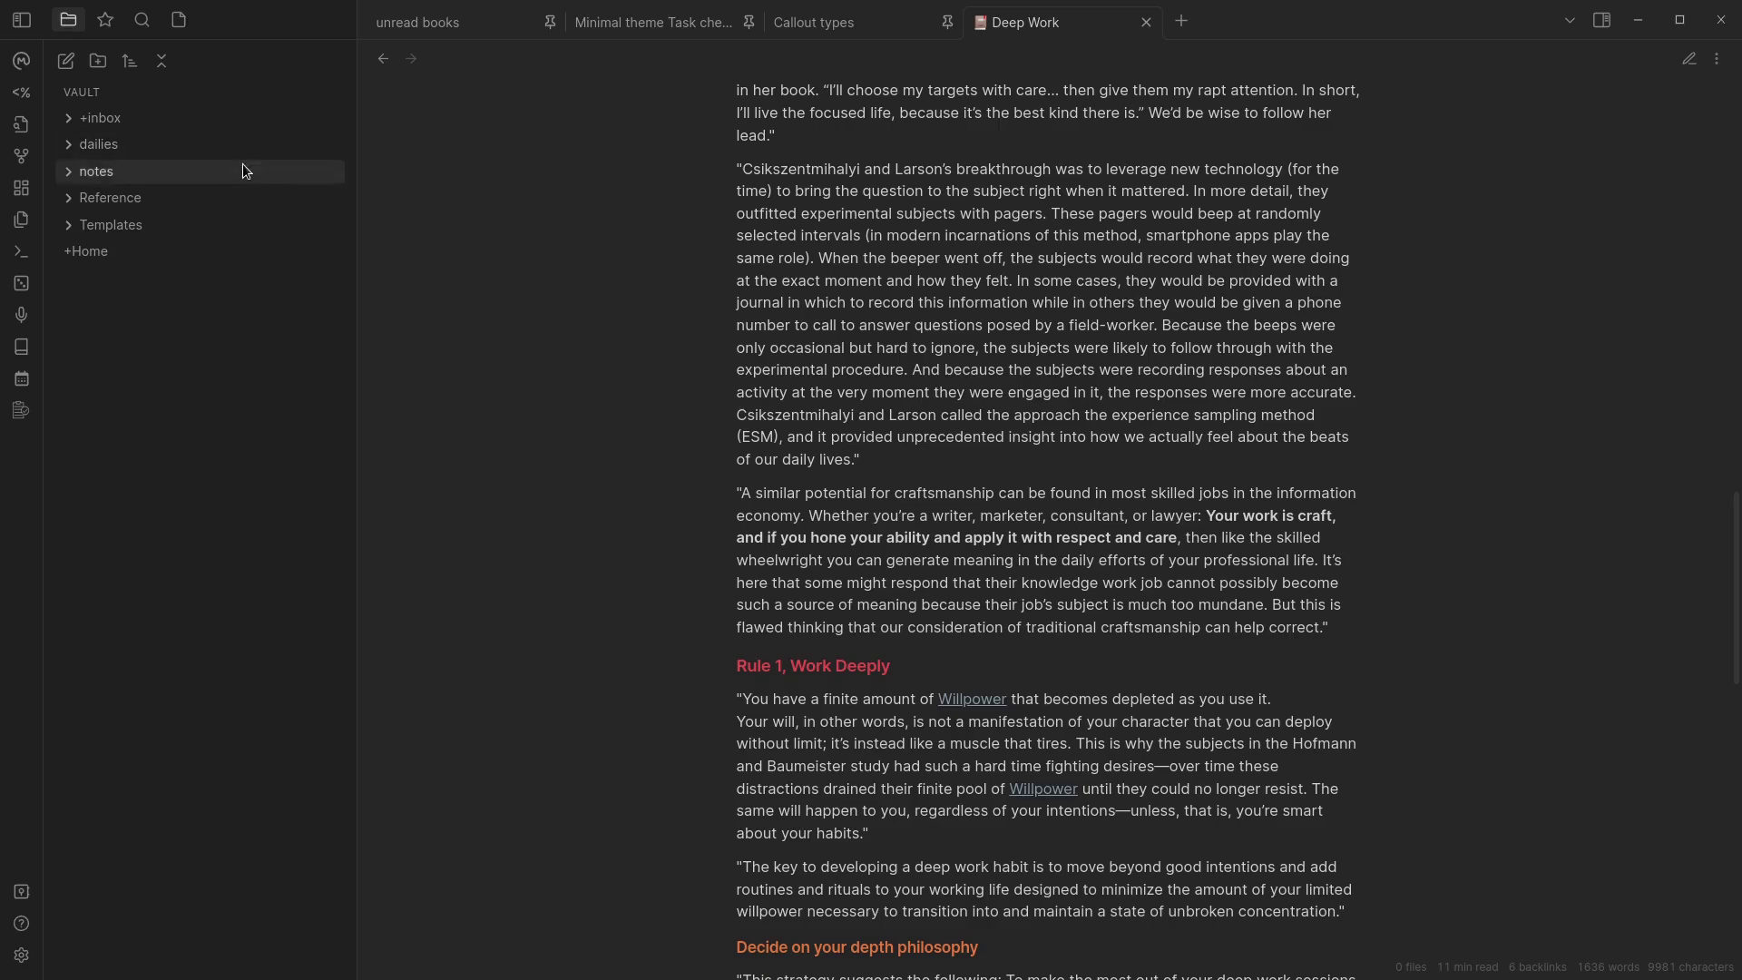
- Expand the notes folder and scroll through notes like mental ballast, Career capital and Willpower
{"action": "mouse_move", "coordinate": [75, 174]}
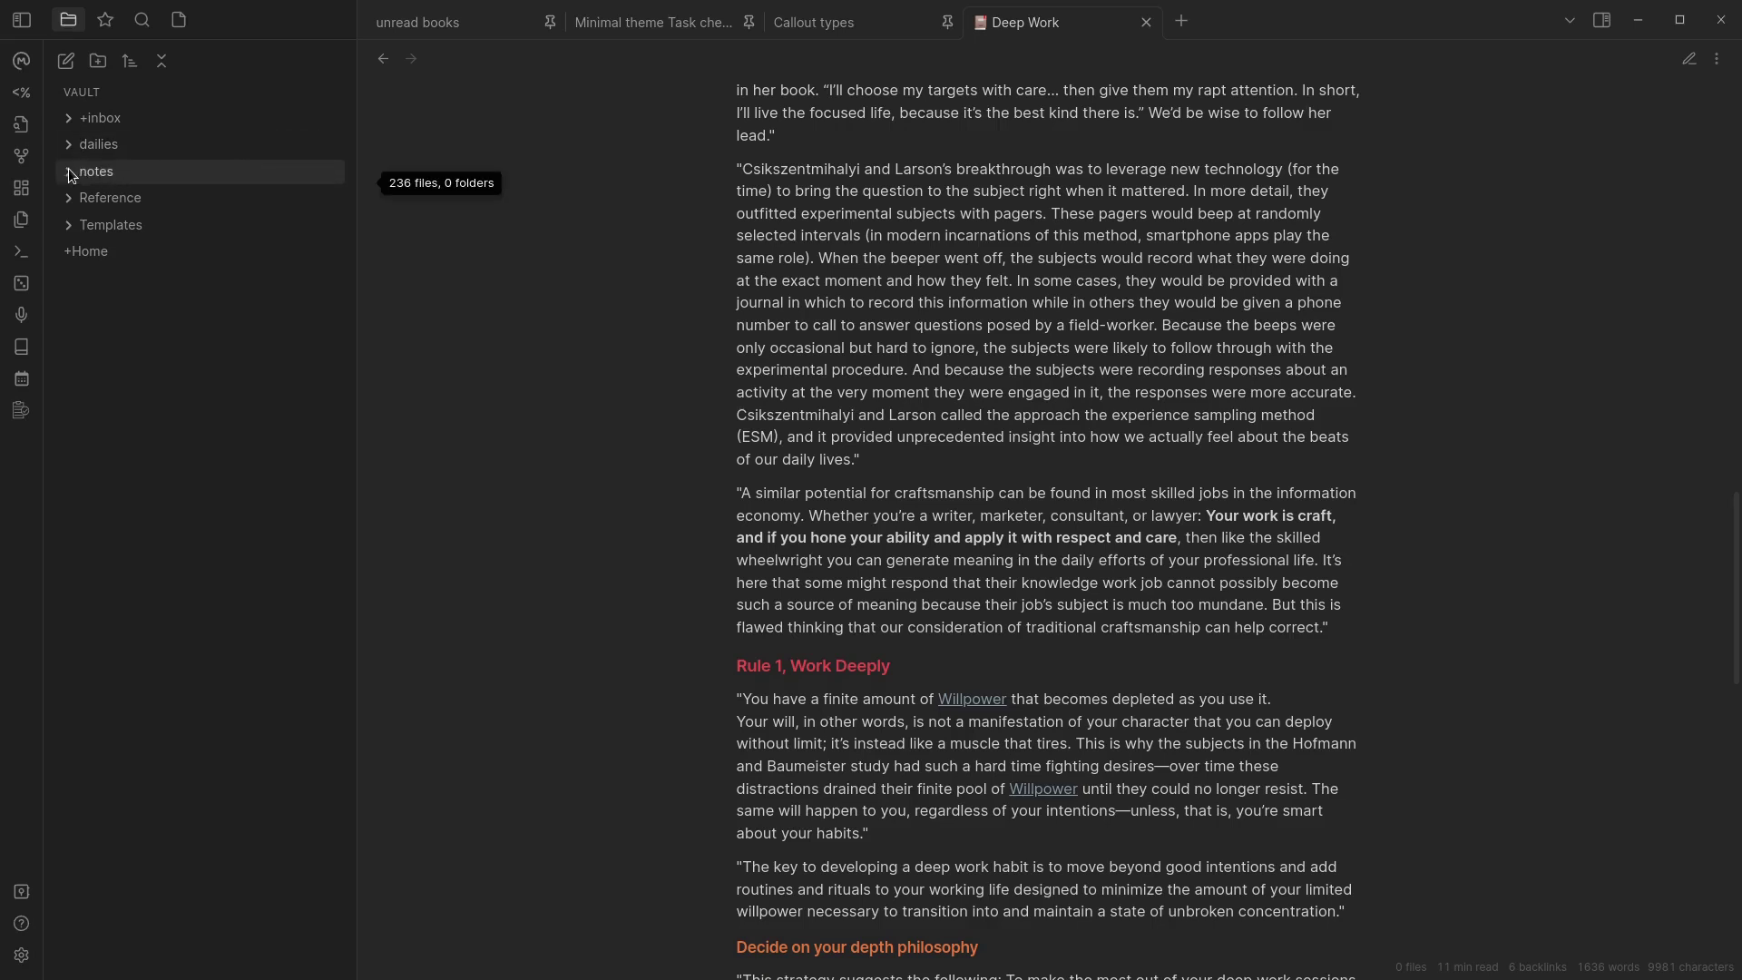
{"action": "left_click", "coordinate": [71, 174]}
{"action": "scroll", "coordinate": [181, 367], "scroll_direction": "down", "scroll_amount": 2}
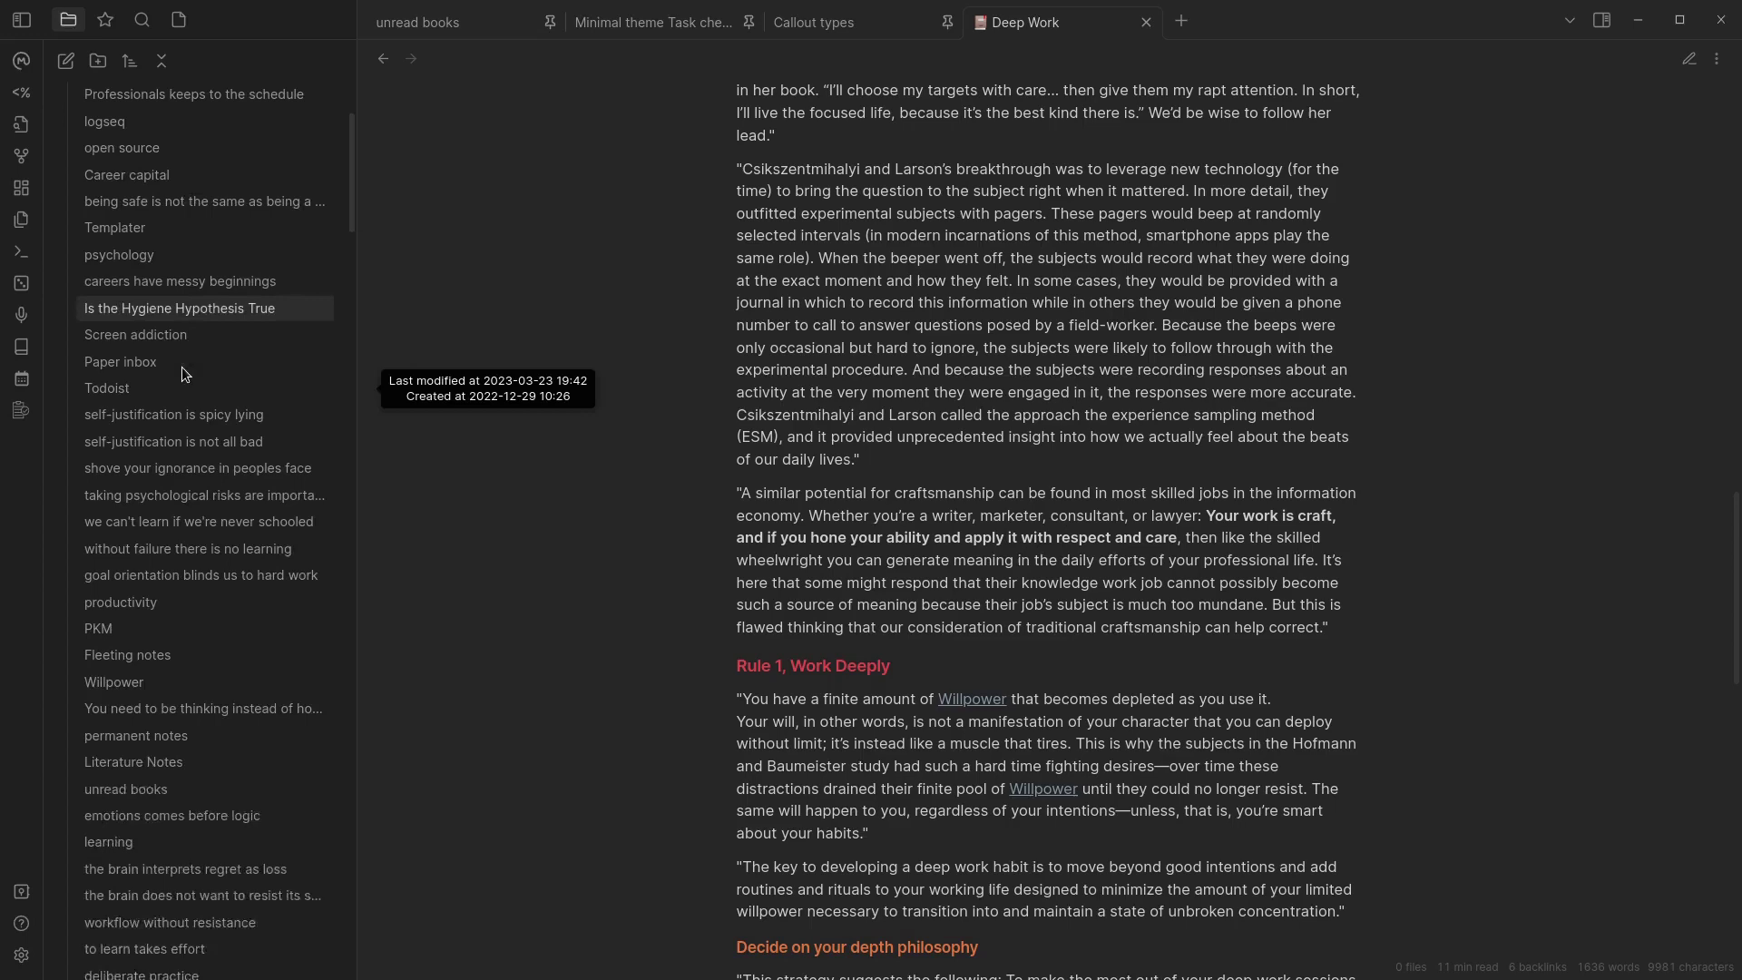
{"action": "scroll", "coordinate": [181, 367], "scroll_direction": "down", "scroll_amount": 5}
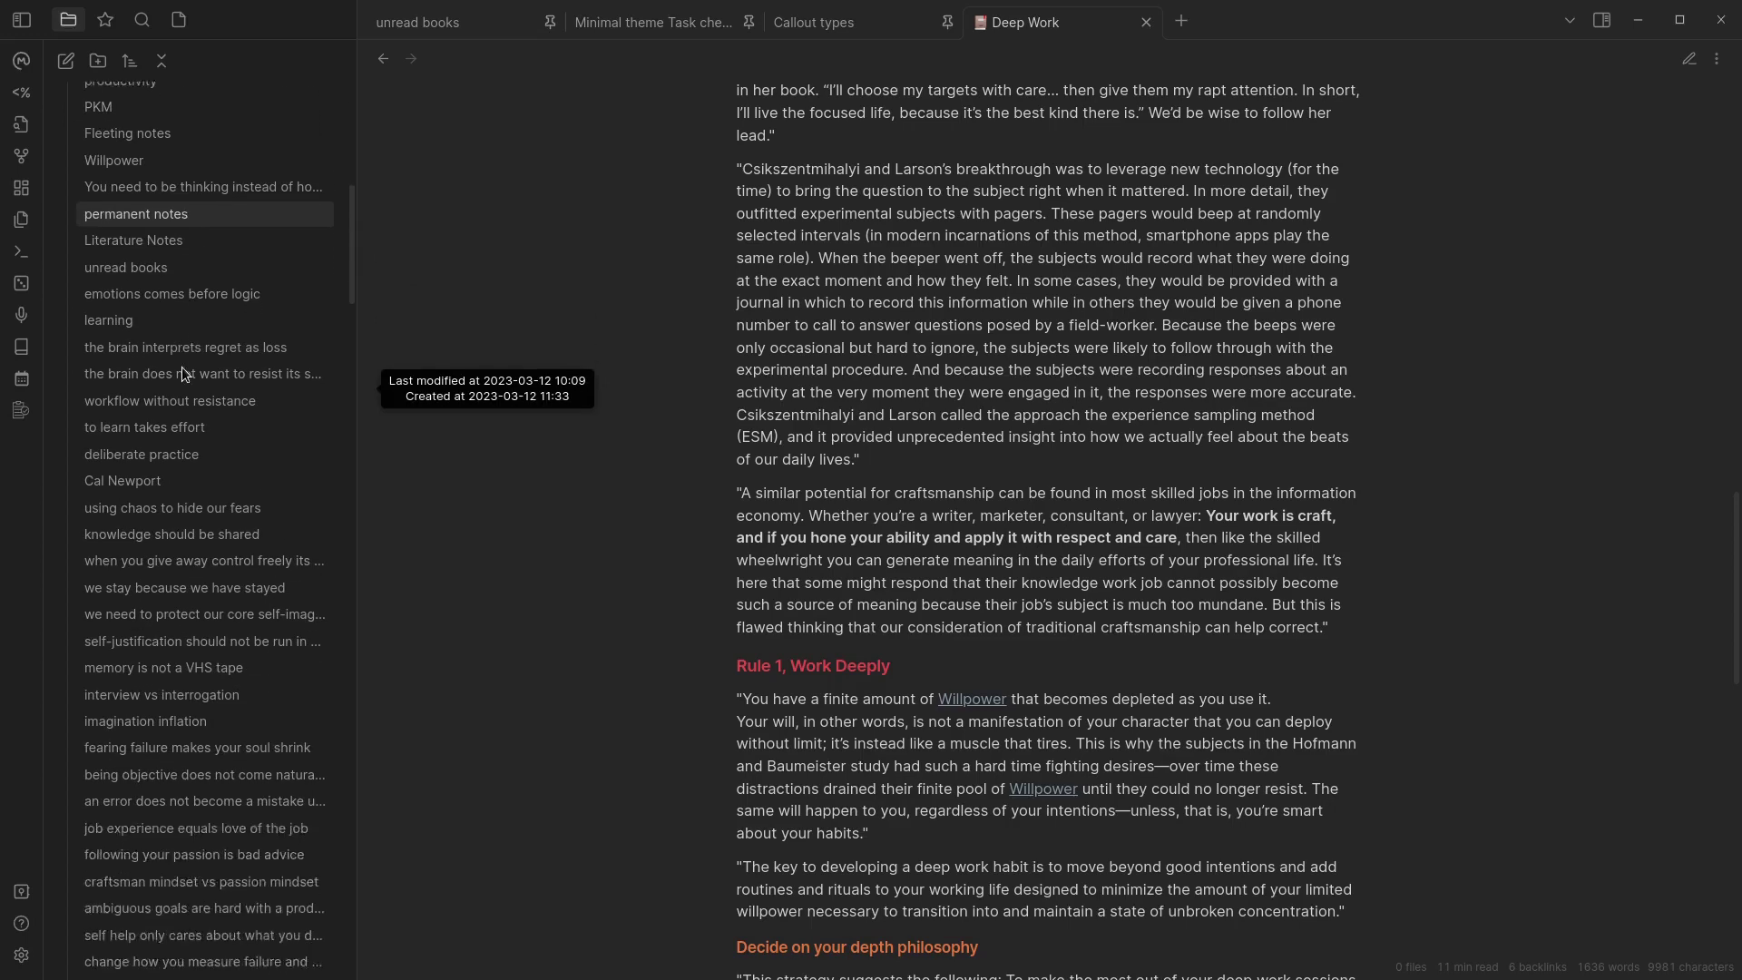
{"action": "scroll", "coordinate": [182, 367], "scroll_direction": "down", "scroll_amount": 4}
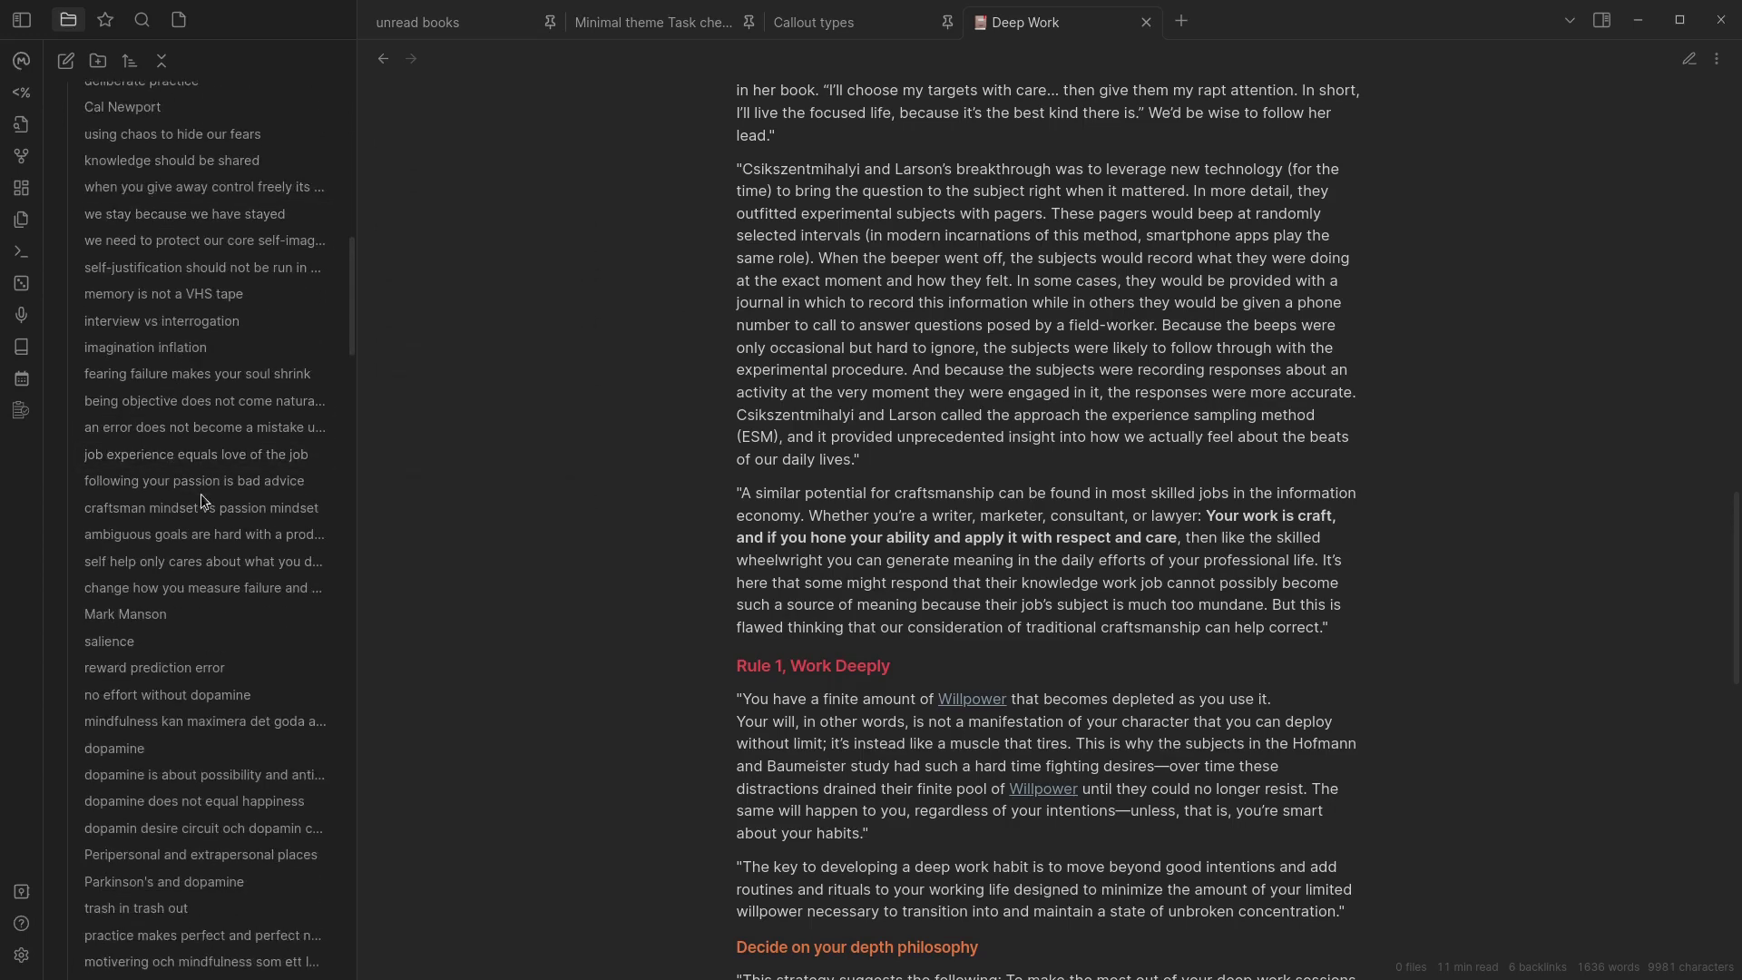
{"action": "scroll", "coordinate": [238, 651], "scroll_direction": "up", "scroll_amount": 1}
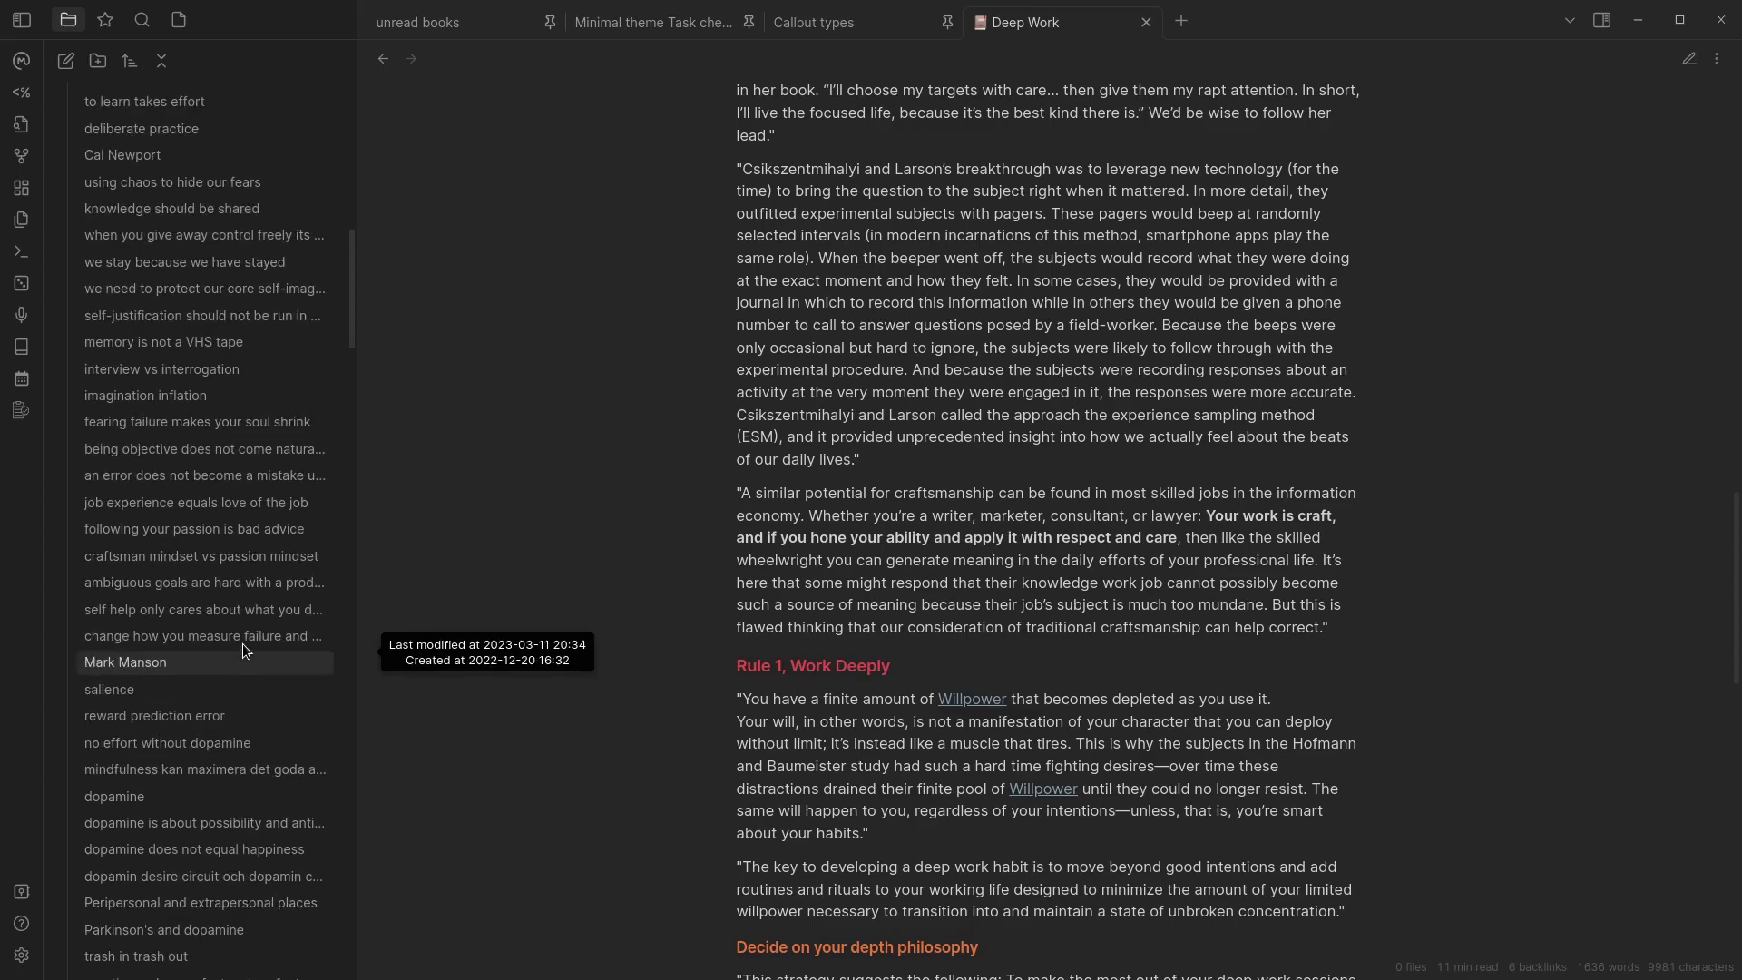
{"action": "scroll", "coordinate": [242, 644], "scroll_direction": "up", "scroll_amount": 8}
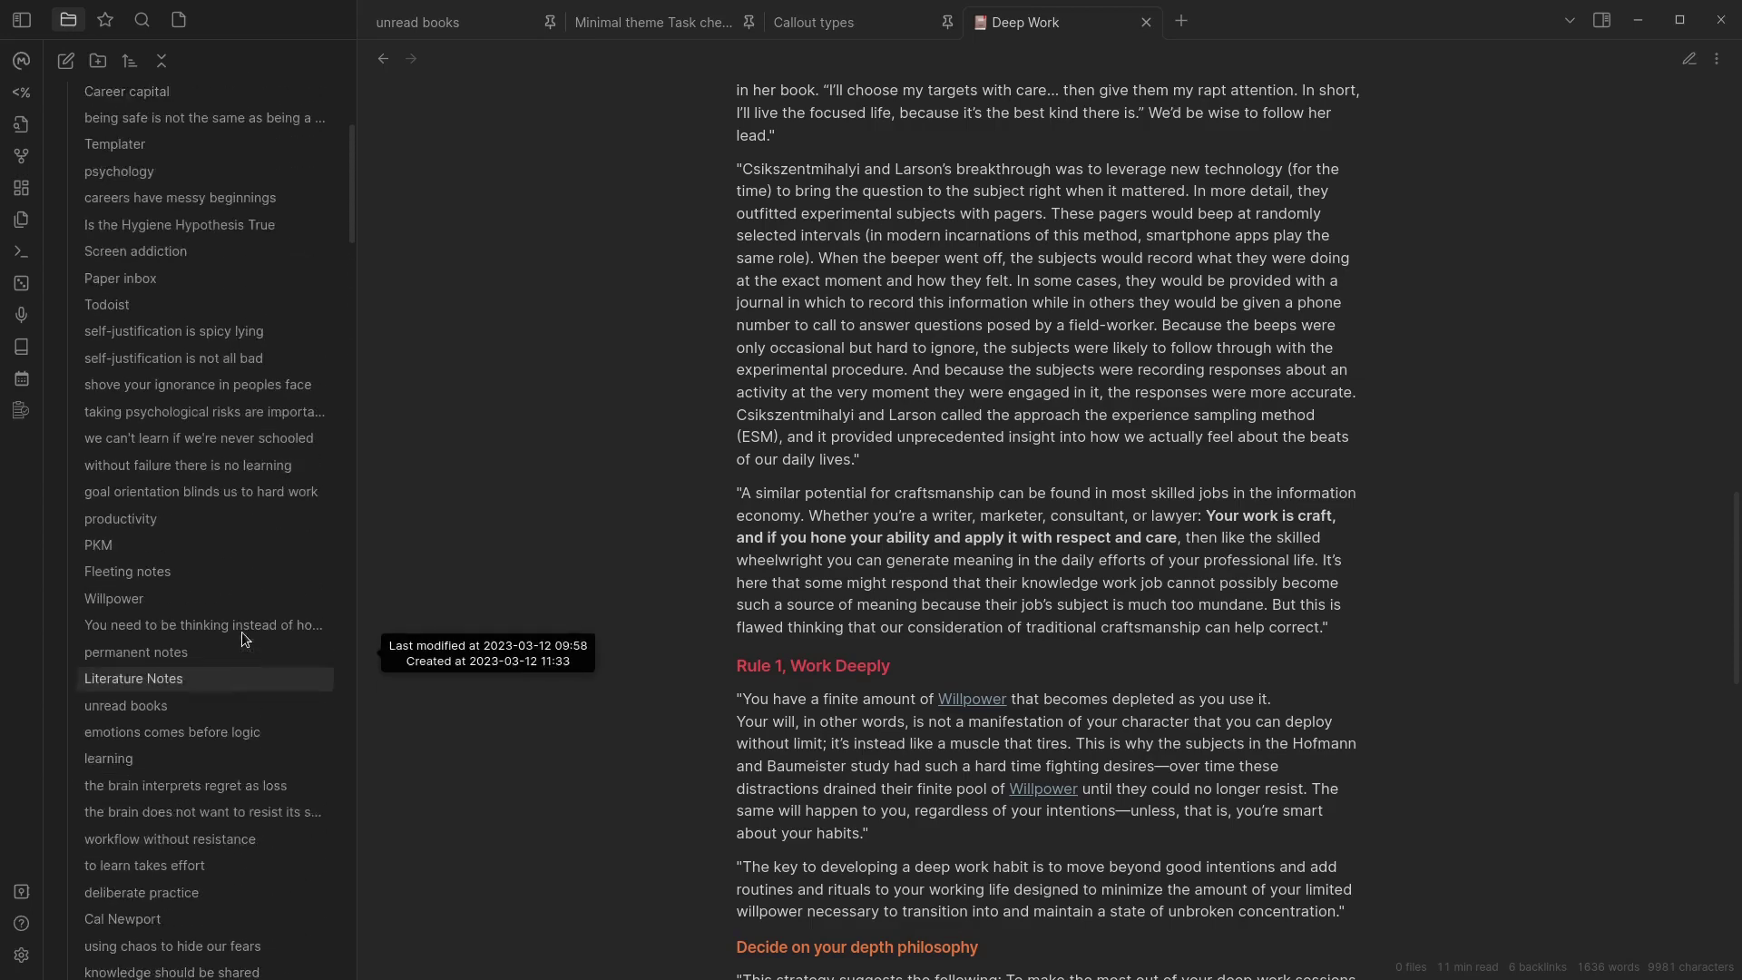
{"action": "scroll", "coordinate": [241, 635], "scroll_direction": "up", "scroll_amount": 3}
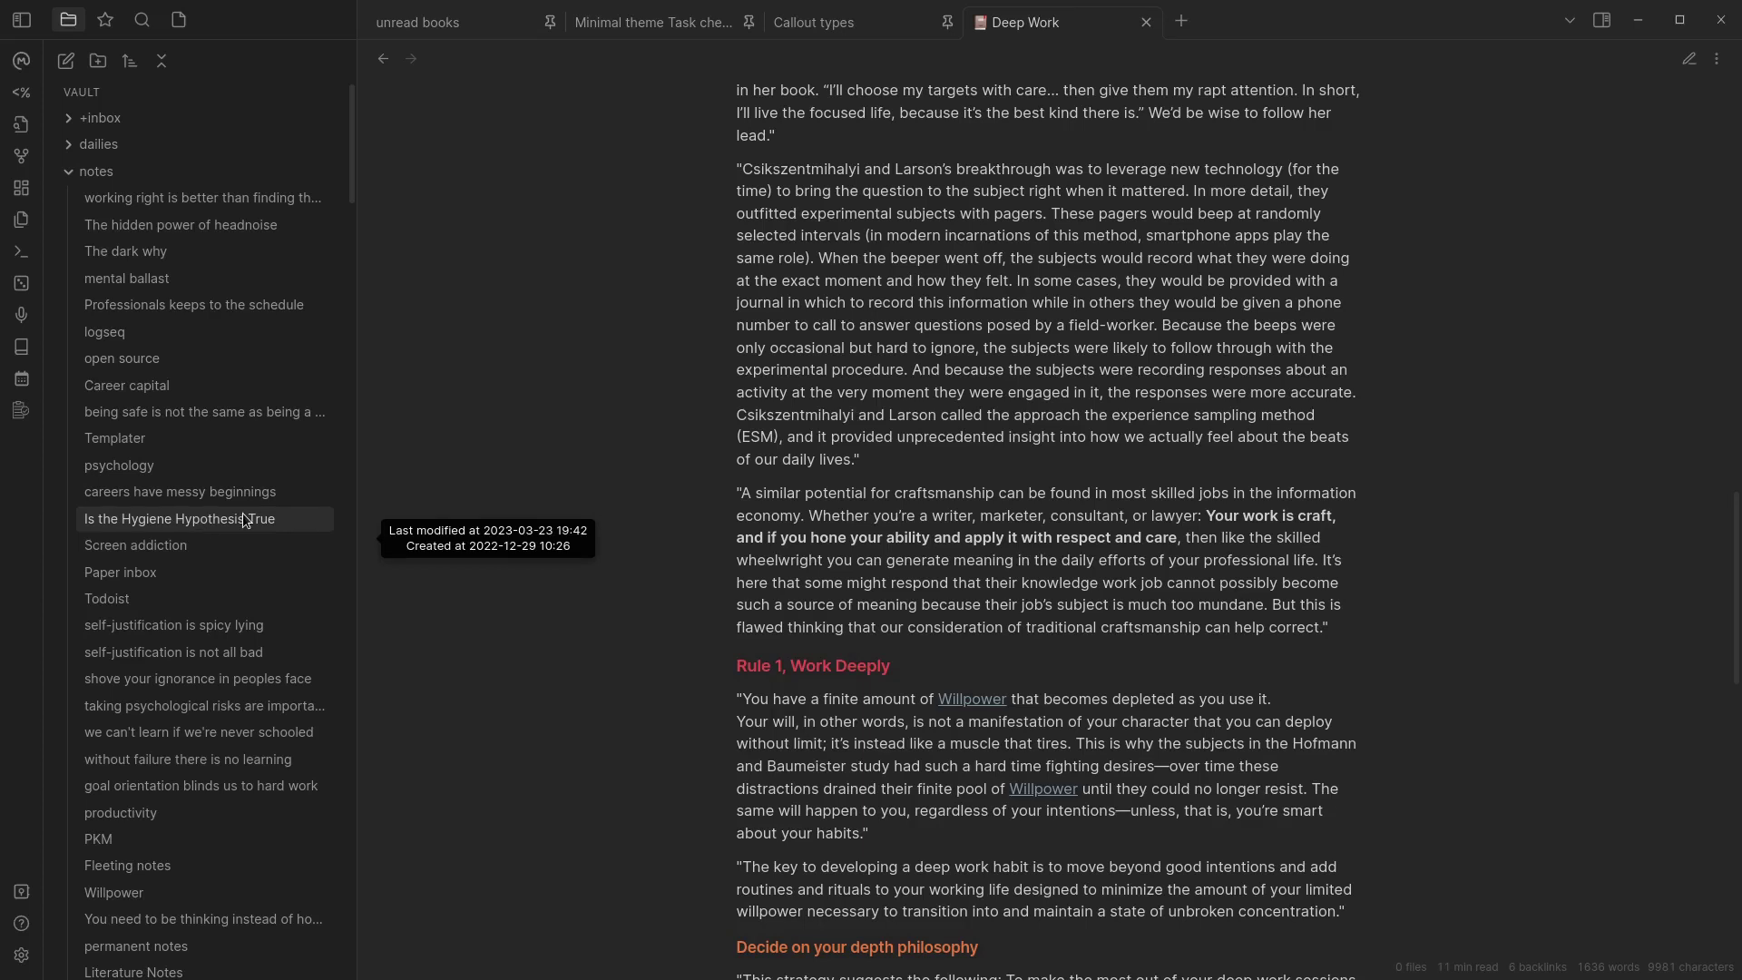
- Collapse the notes folder, then expand, skim and collapse the Reference folder
{"action": "left_click", "coordinate": [69, 171]}
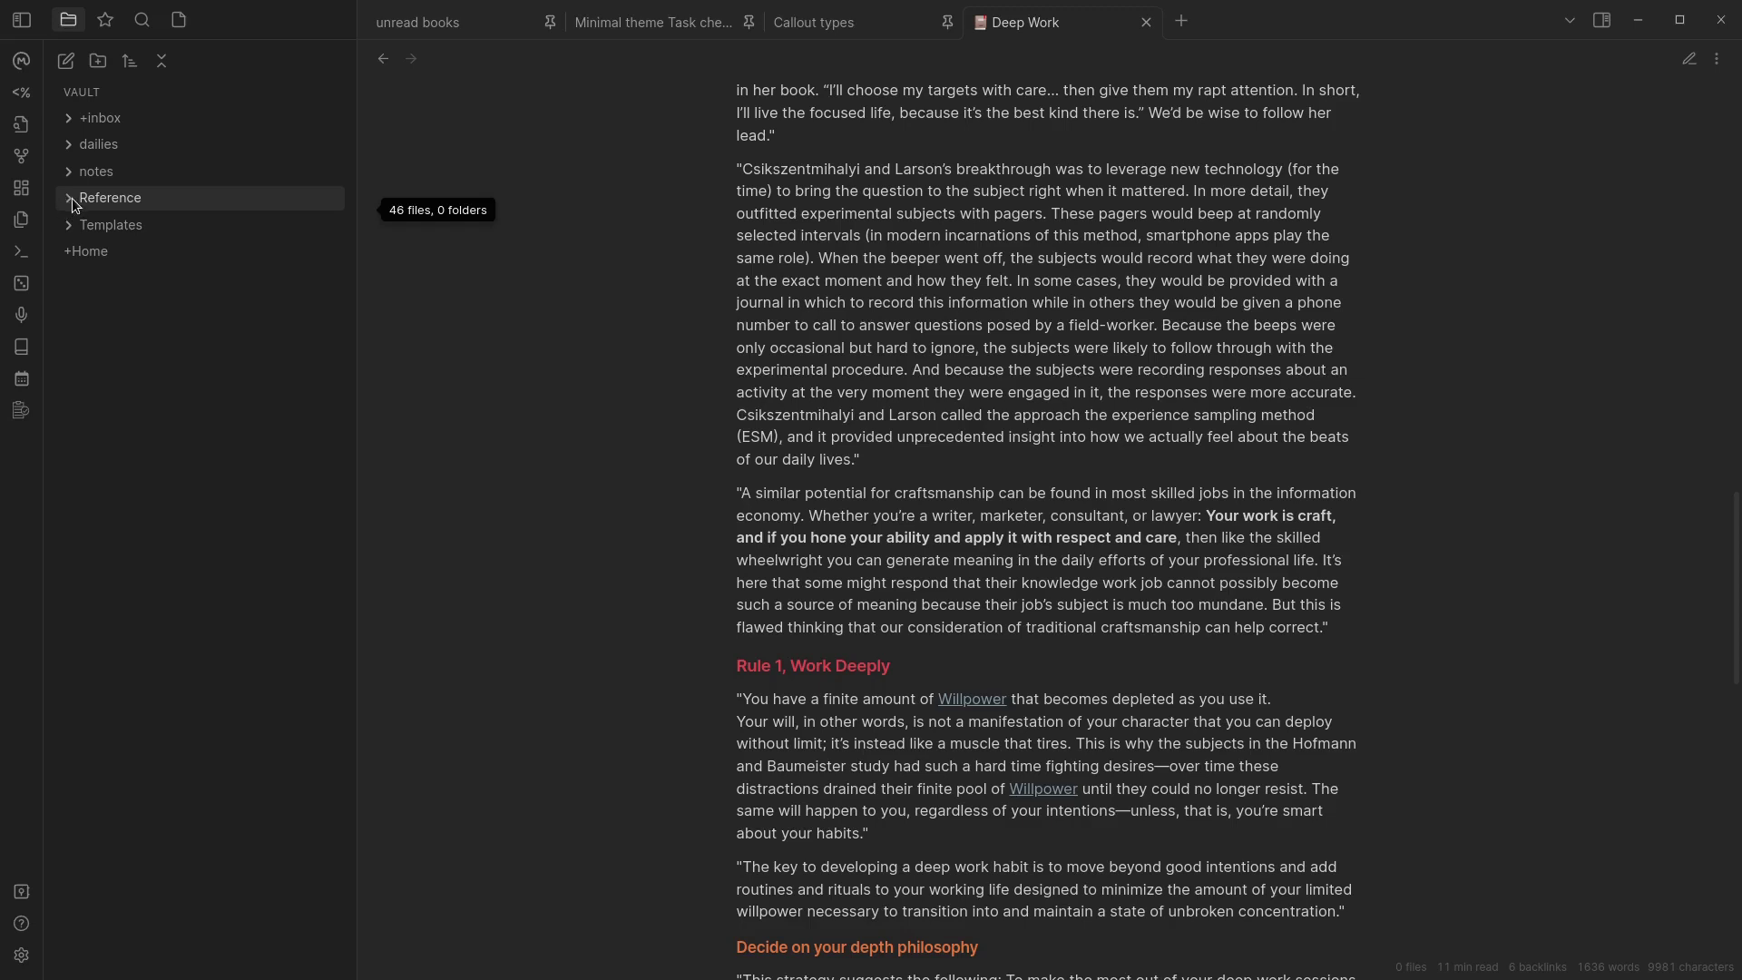
{"action": "left_click", "coordinate": [74, 200]}
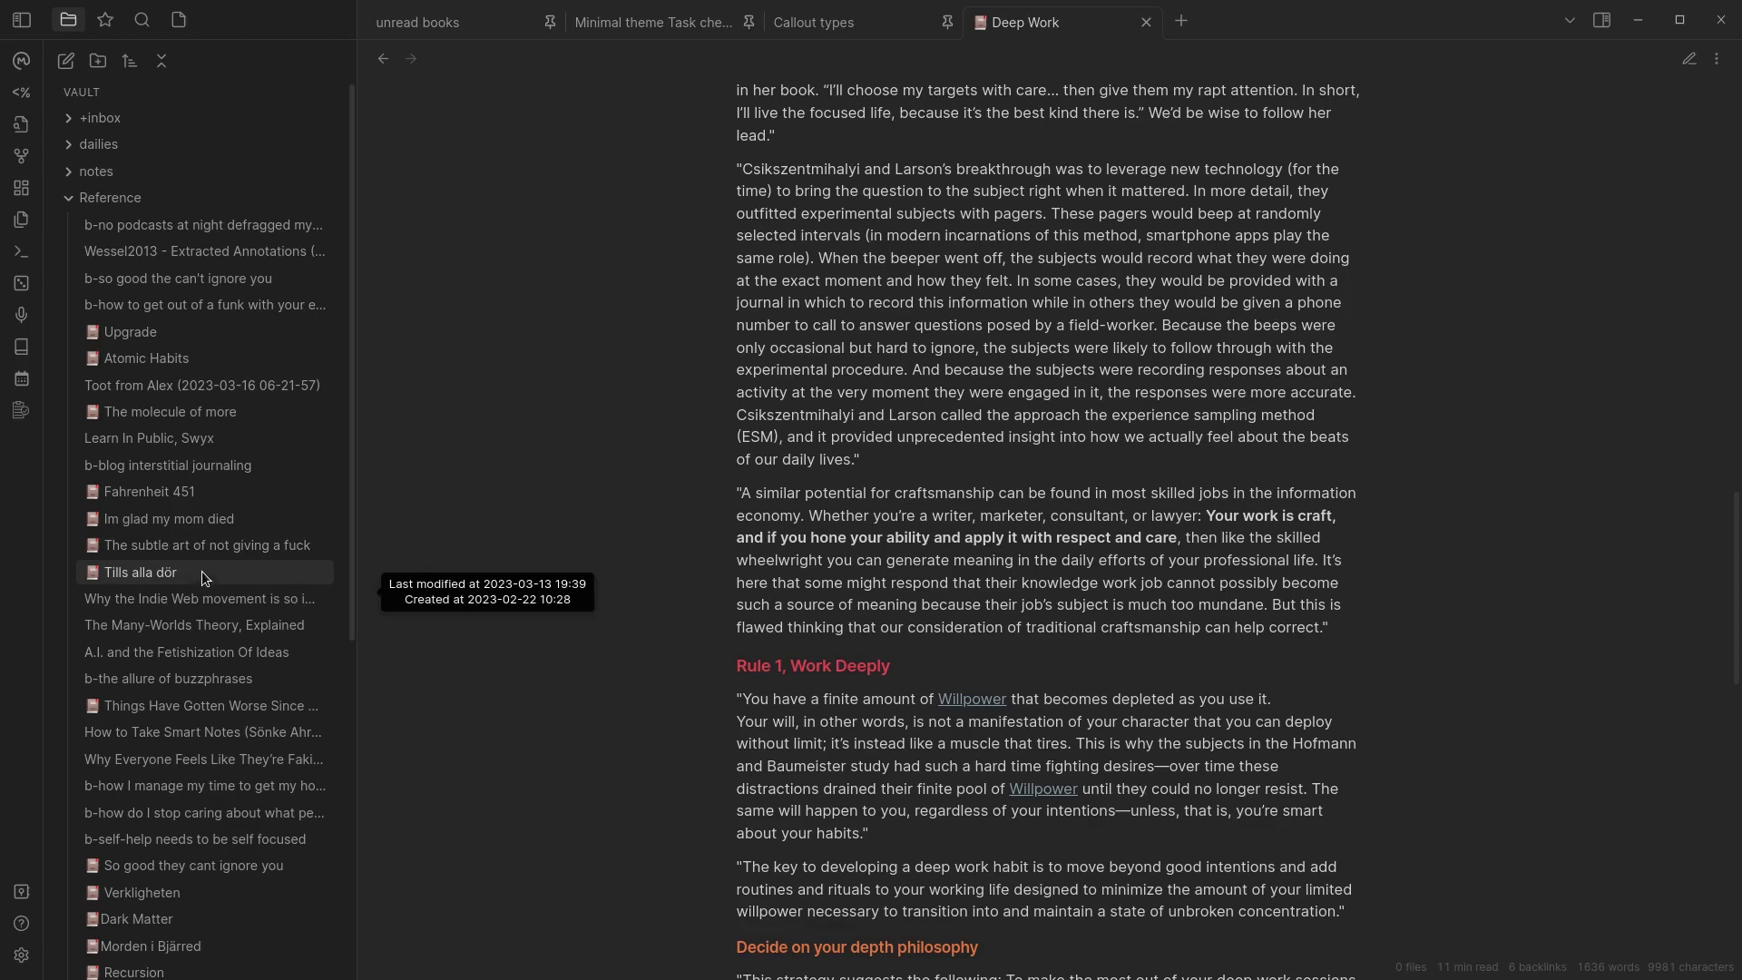
{"action": "scroll", "coordinate": [198, 599], "scroll_direction": "down", "scroll_amount": 3}
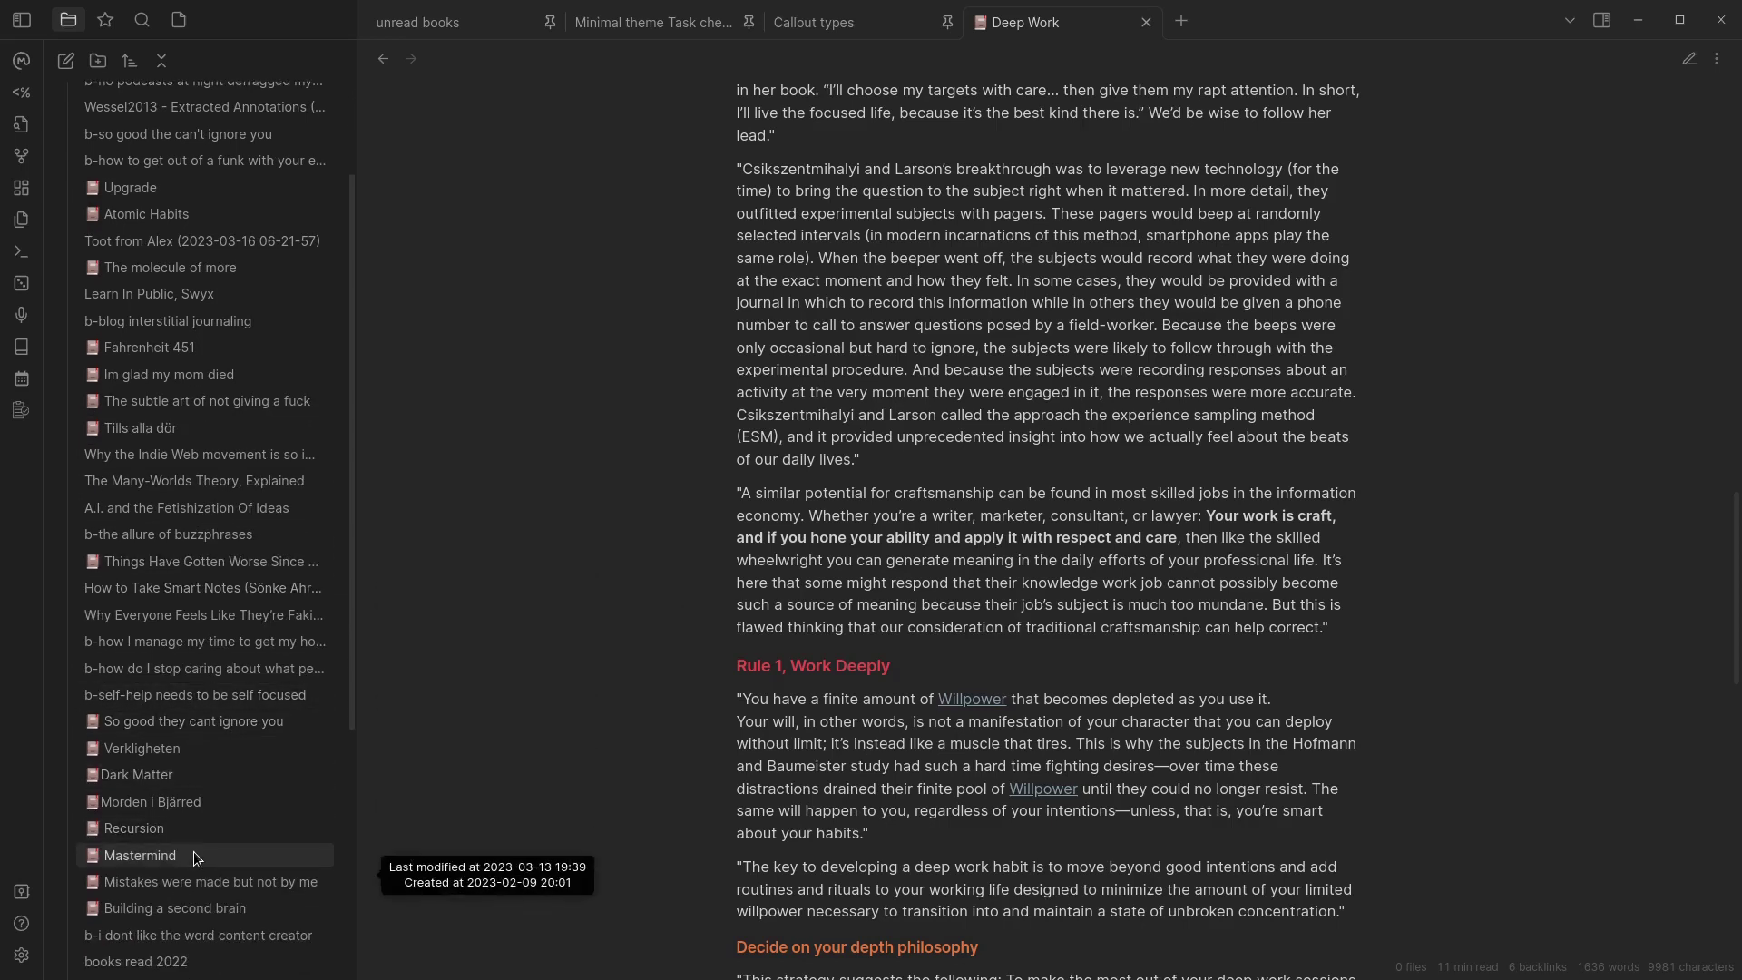
{"action": "scroll", "coordinate": [193, 851], "scroll_direction": "up", "scroll_amount": 3}
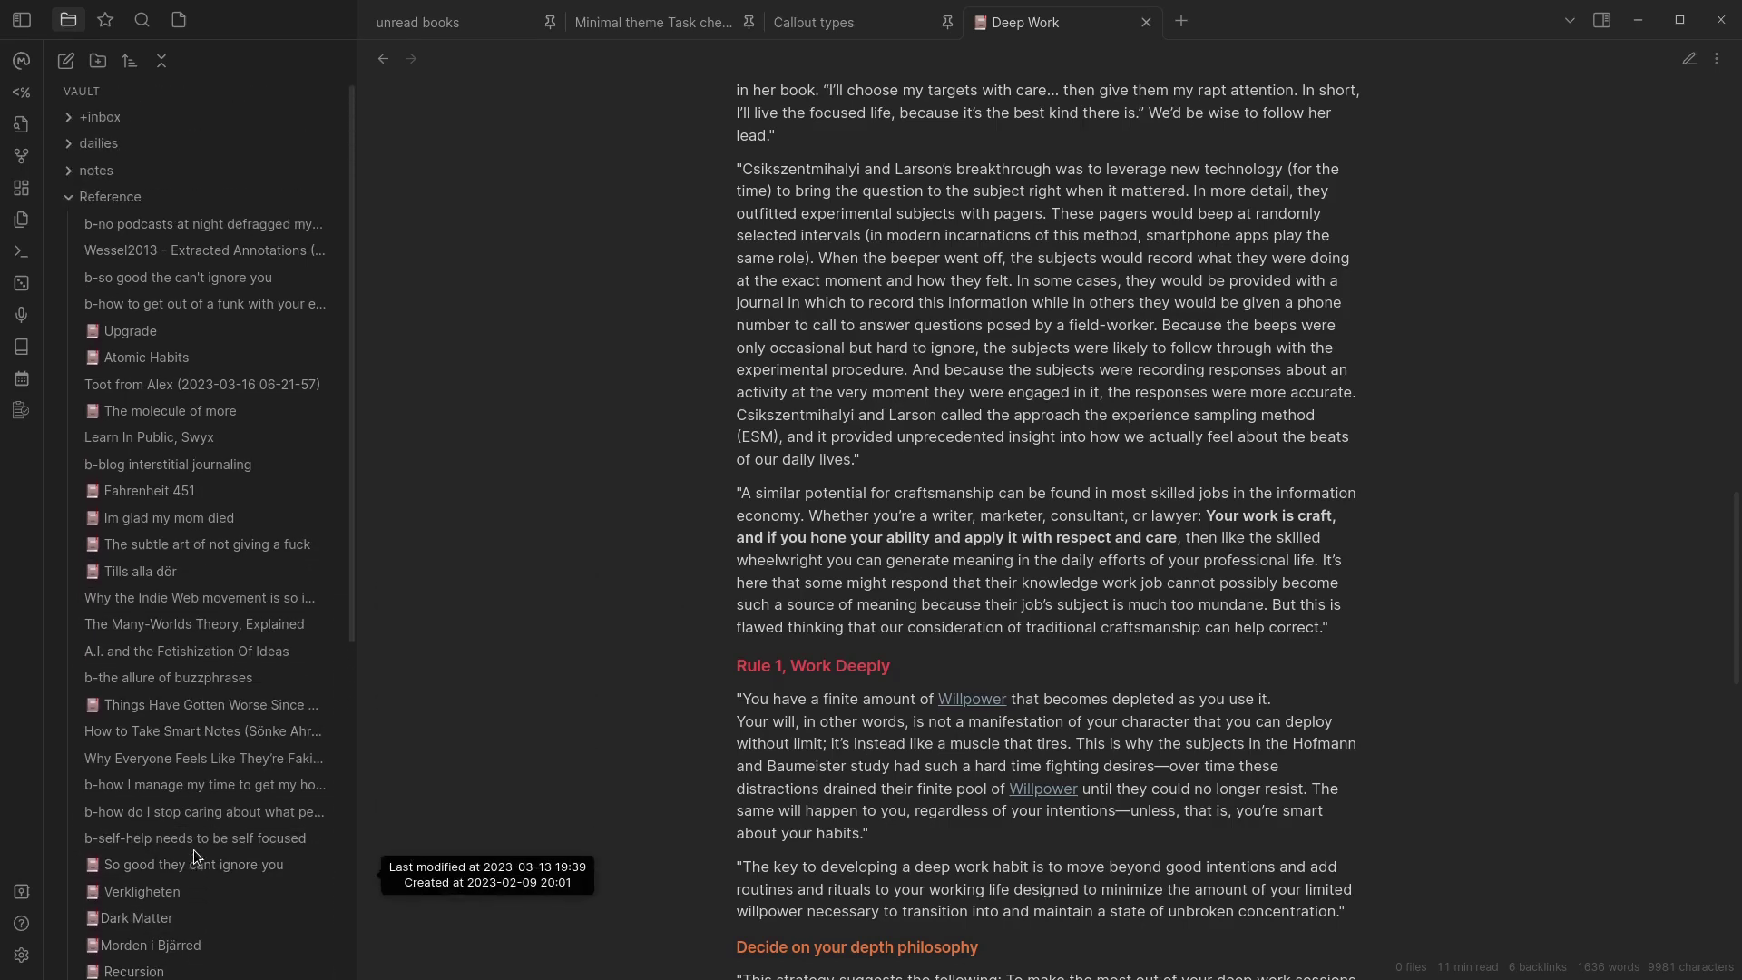
{"action": "left_click", "coordinate": [65, 199]}
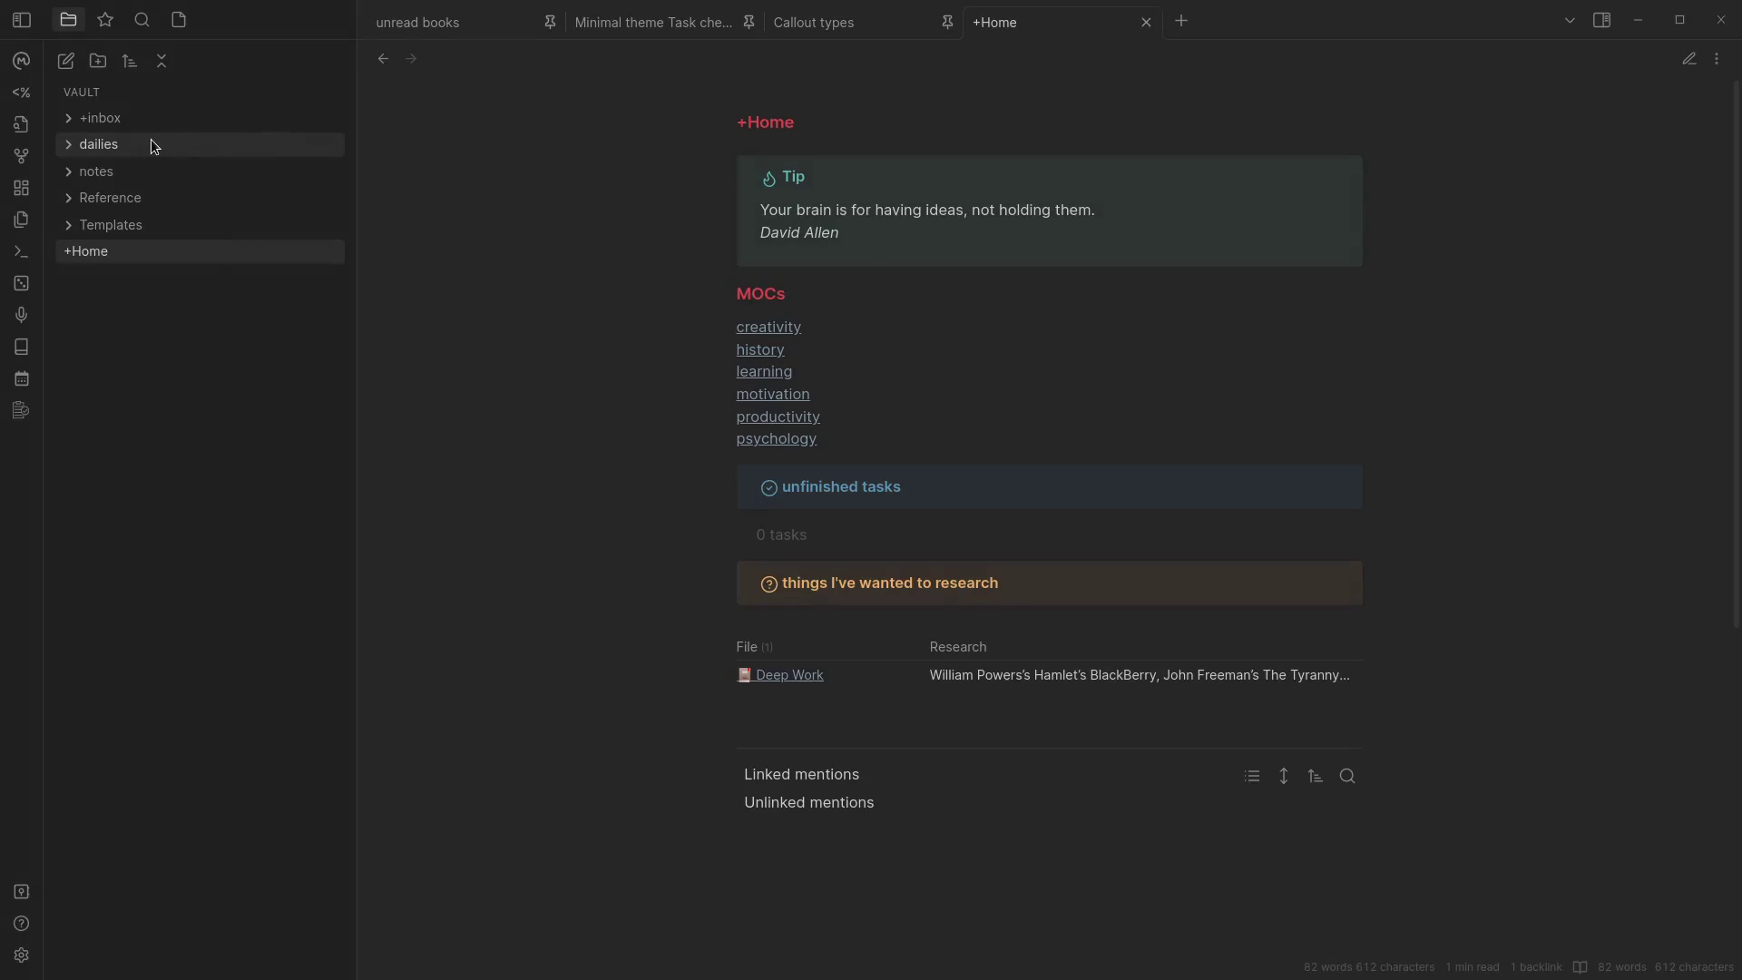
{"action": "mouse_move", "coordinate": [151, 145]}
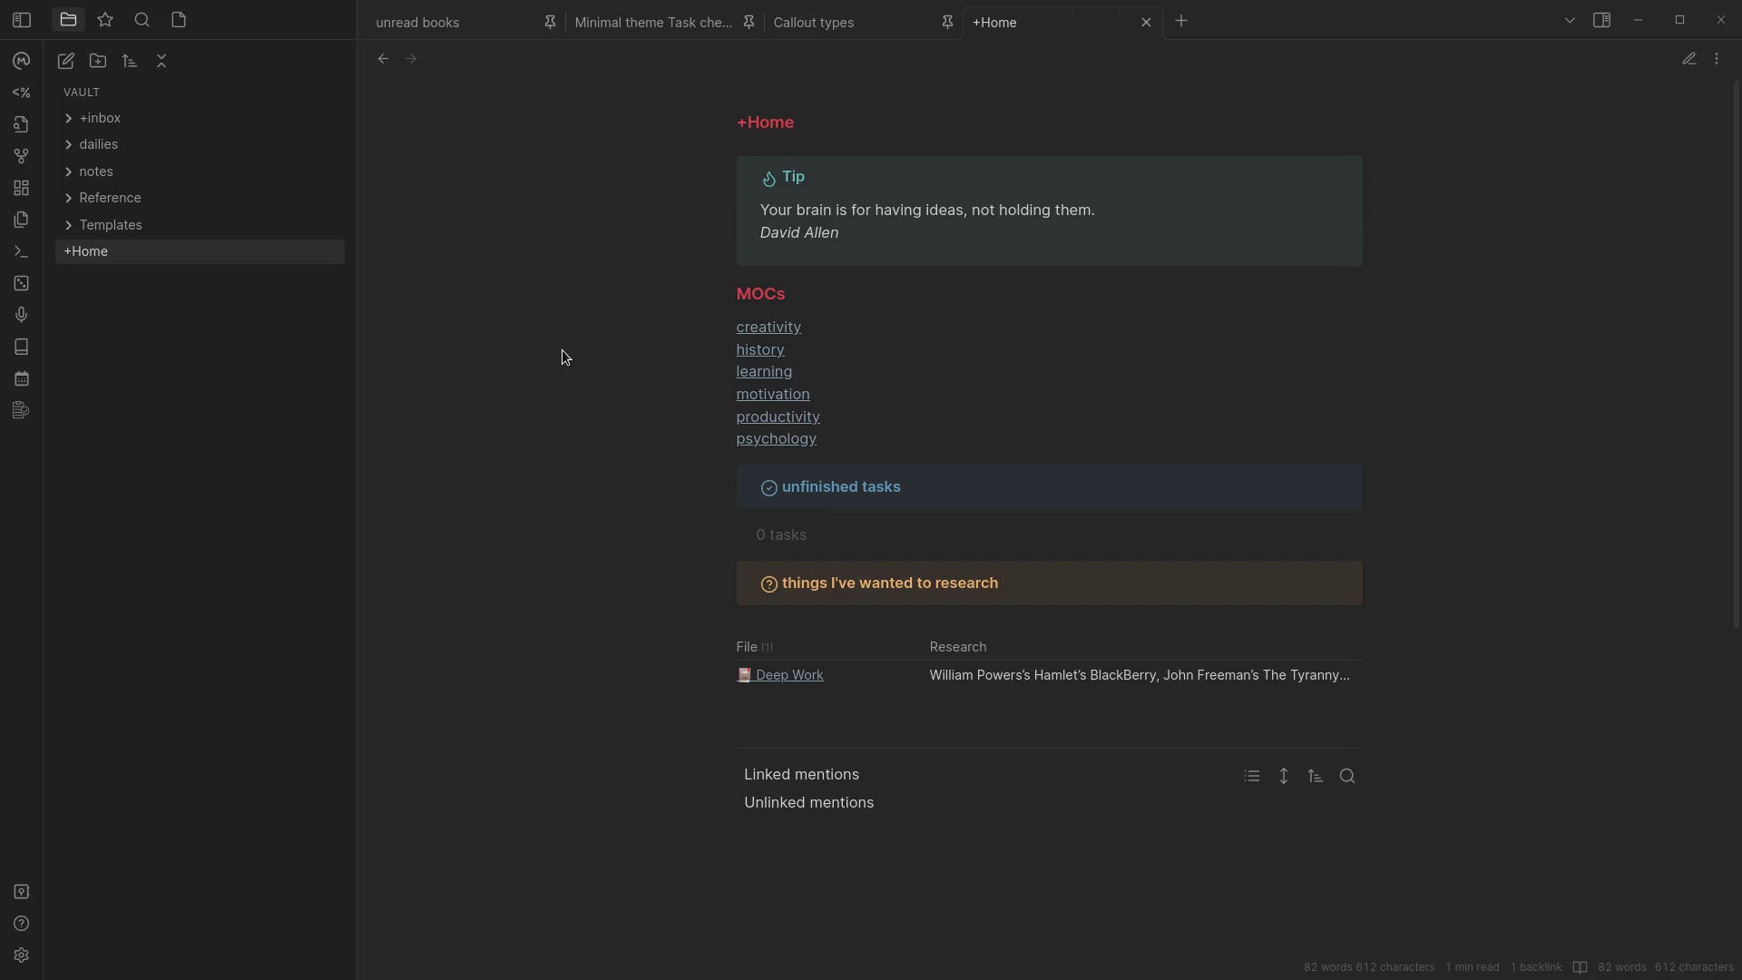
{"action": "left_click", "coordinate": [70, 144]}
{"action": "scroll", "coordinate": [181, 503], "scroll_direction": "down", "scroll_amount": 3}
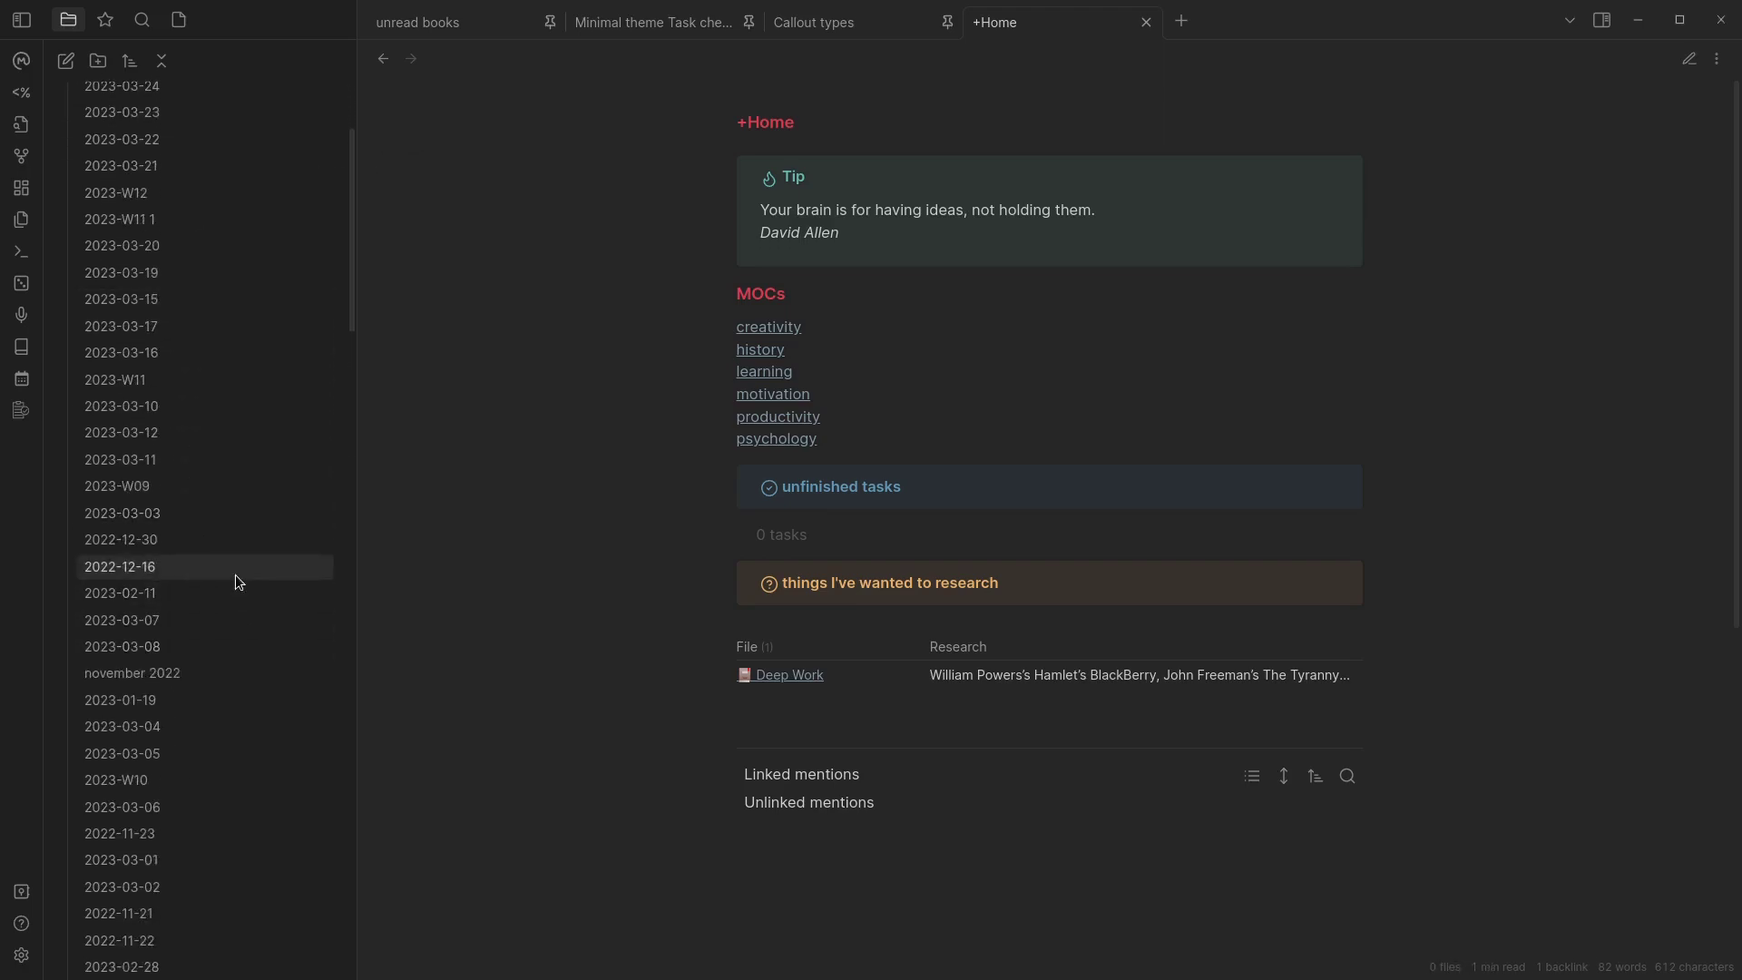
{"action": "scroll", "coordinate": [236, 576], "scroll_direction": "up", "scroll_amount": 3}
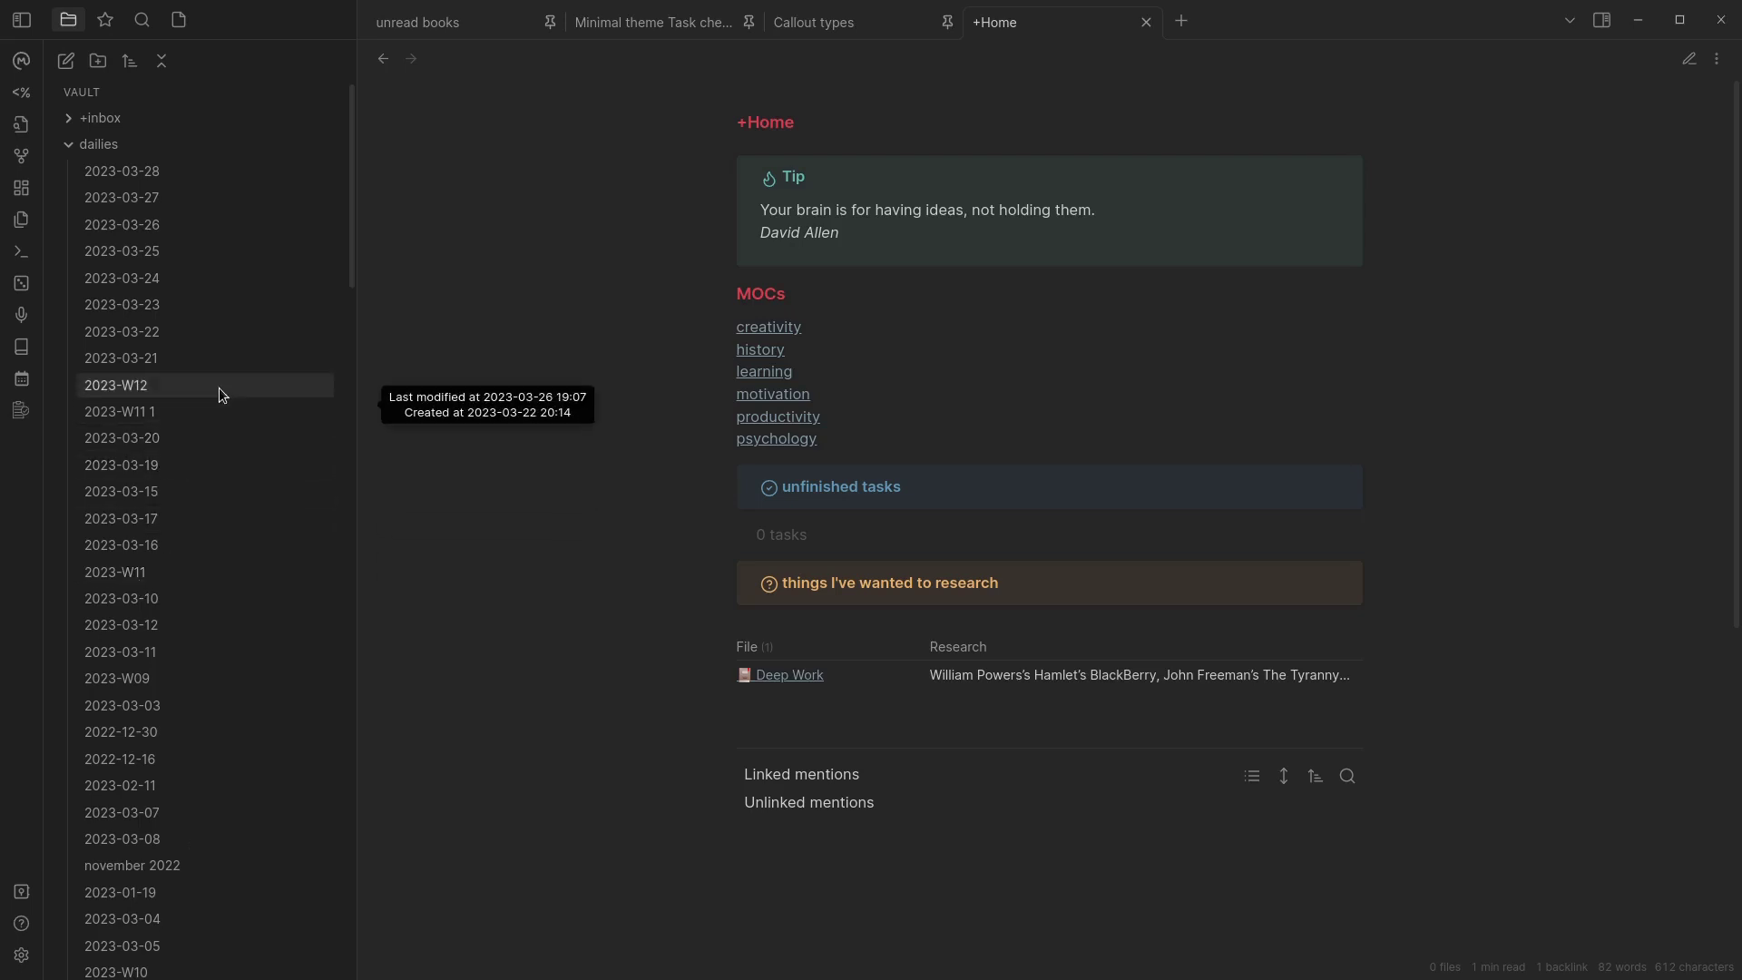
{"action": "scroll", "coordinate": [232, 506], "scroll_direction": "down", "scroll_amount": 3}
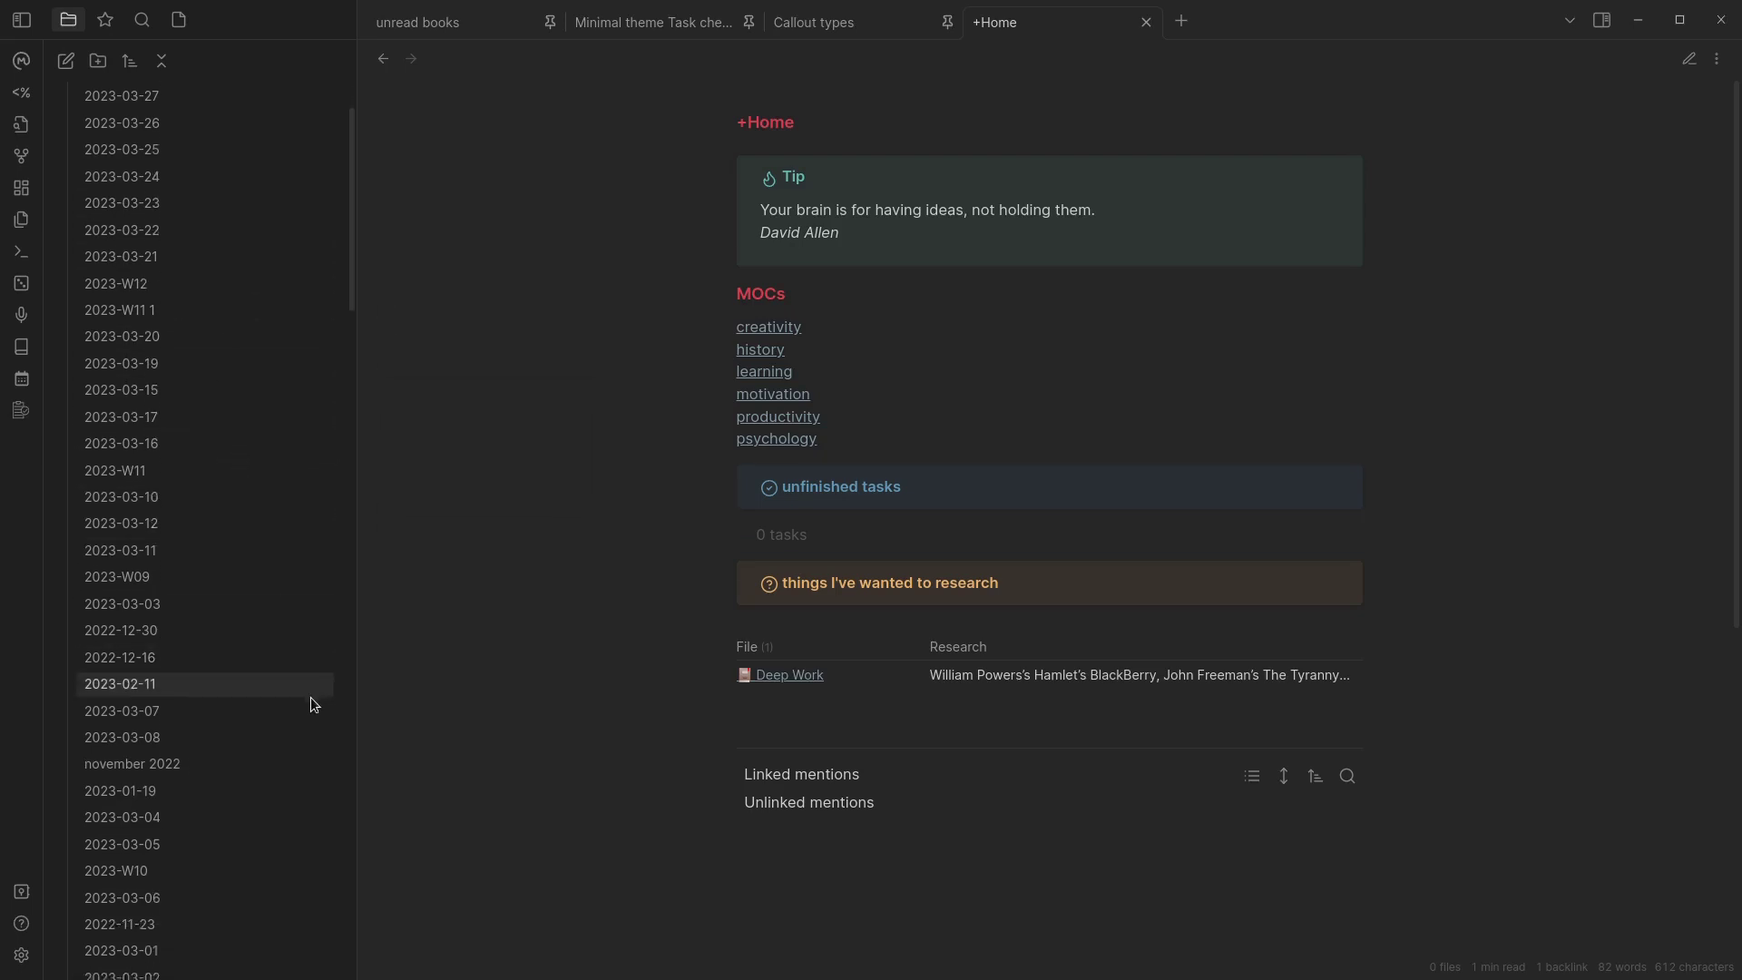
{"action": "scroll", "coordinate": [303, 705], "scroll_direction": "down", "scroll_amount": 3}
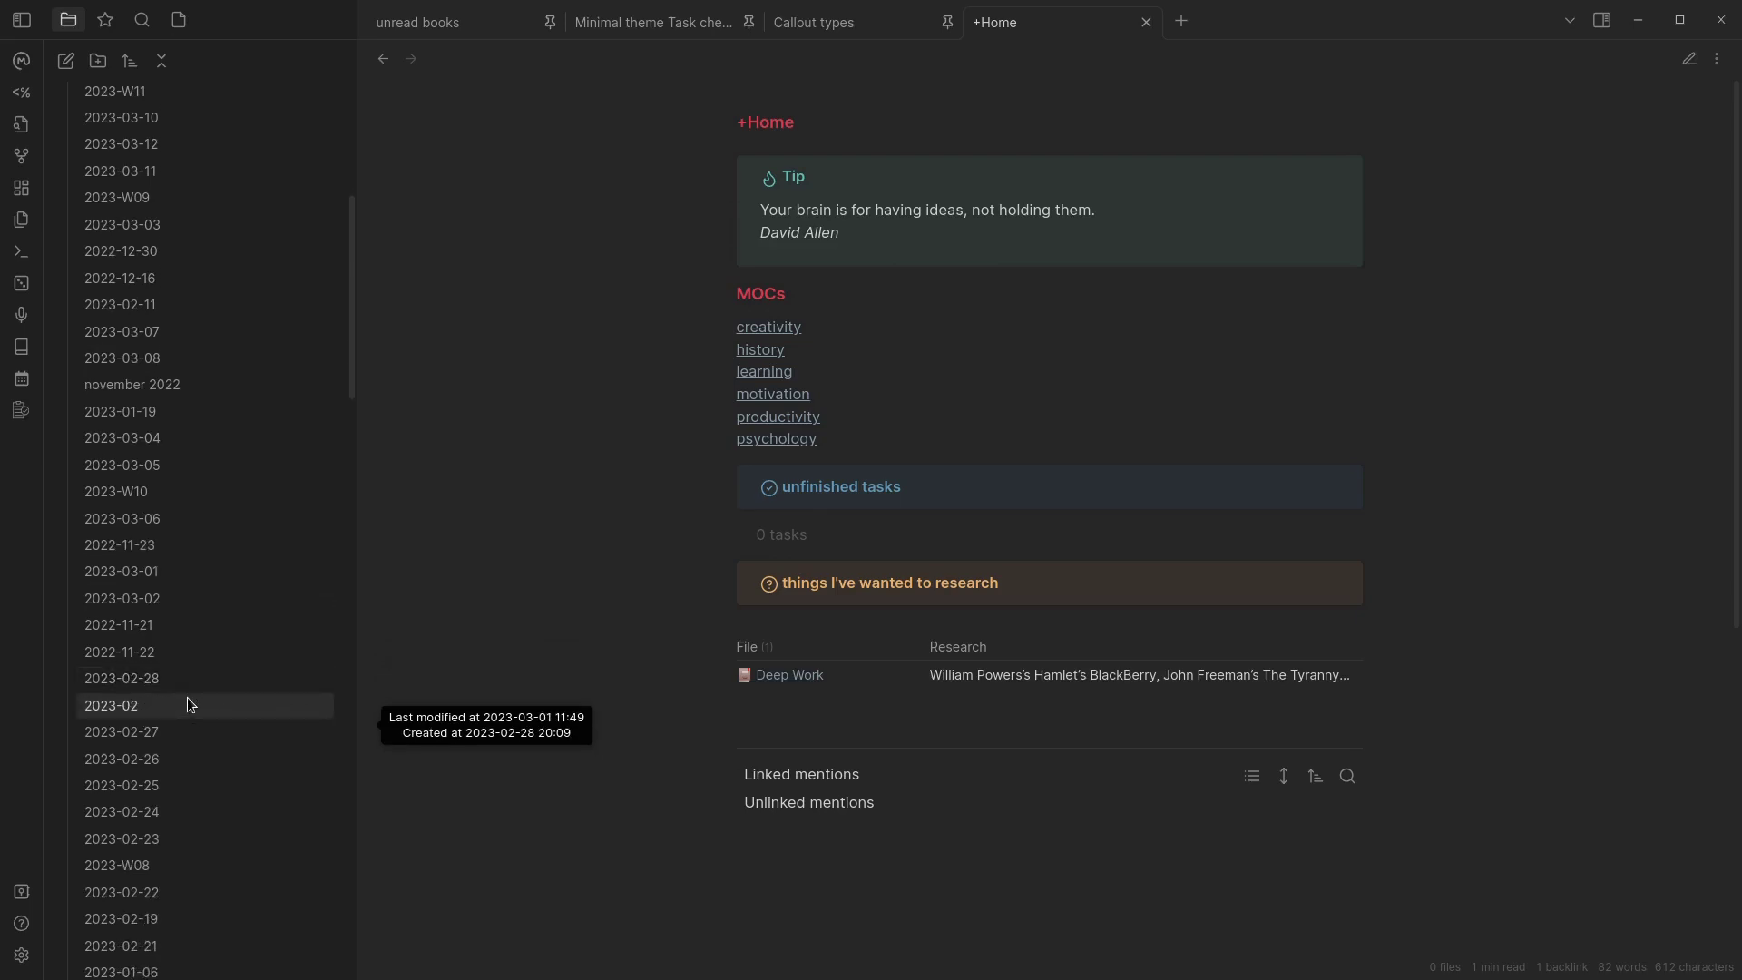
{"action": "scroll", "coordinate": [186, 590], "scroll_direction": "up", "scroll_amount": 2}
{"action": "scroll", "coordinate": [172, 284], "scroll_direction": "up", "scroll_amount": 3}
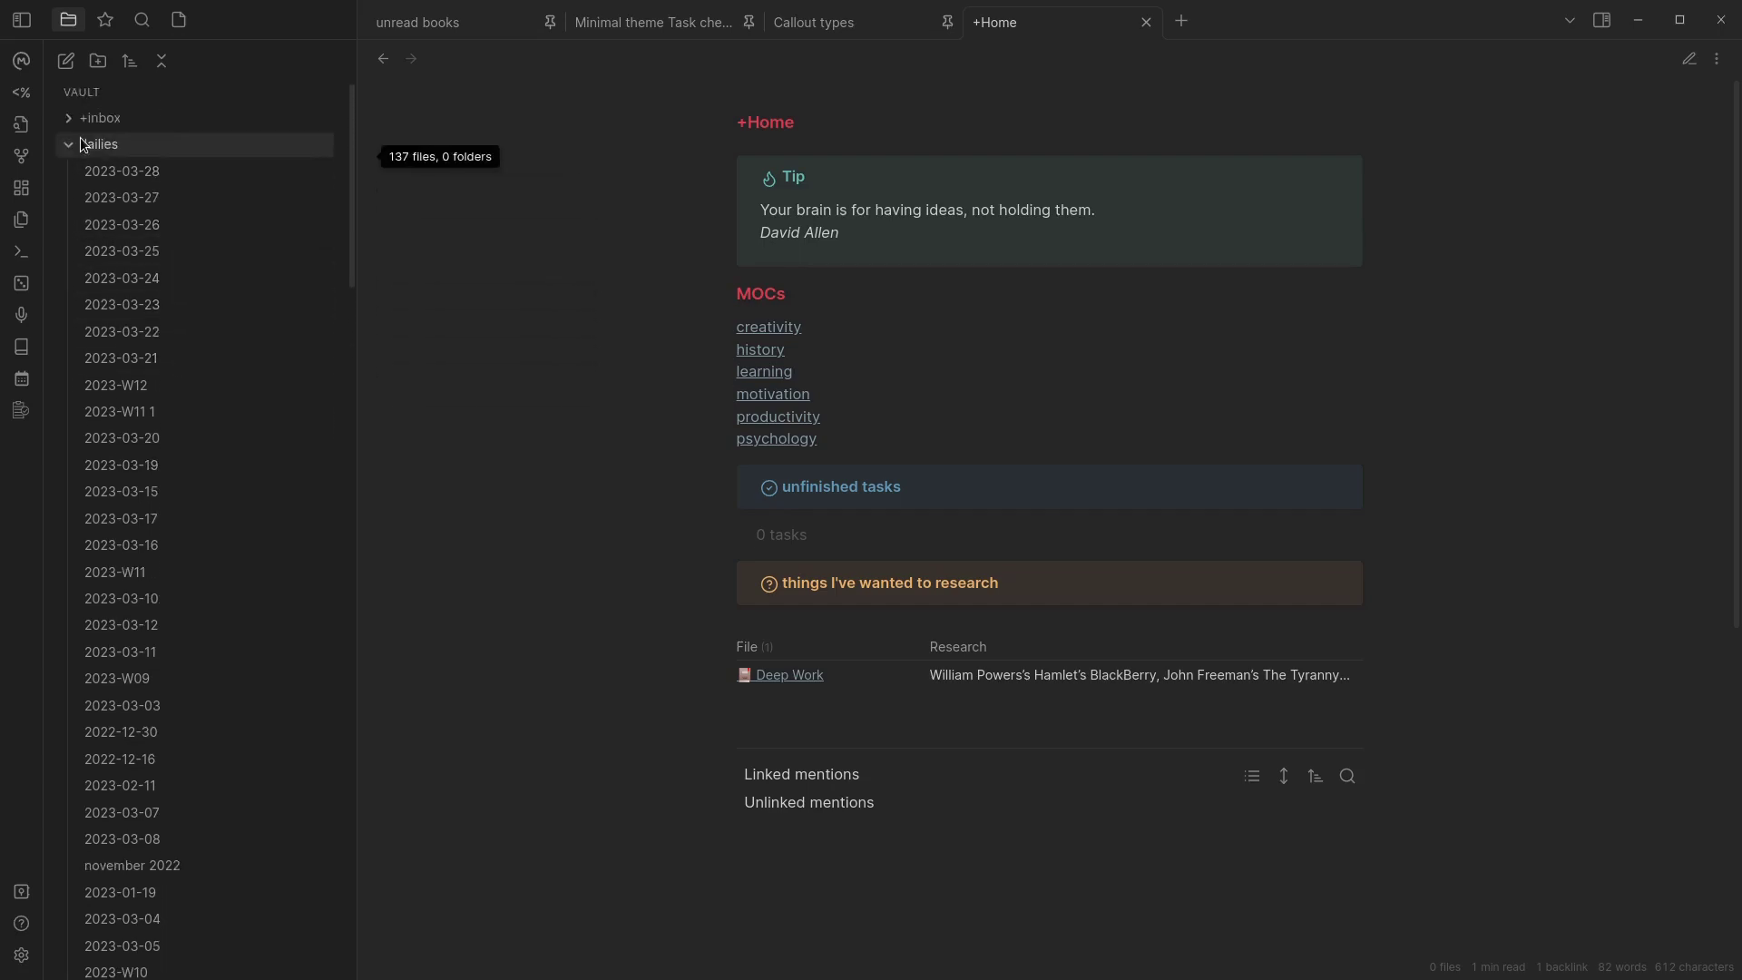
{"action": "left_click", "coordinate": [65, 151]}
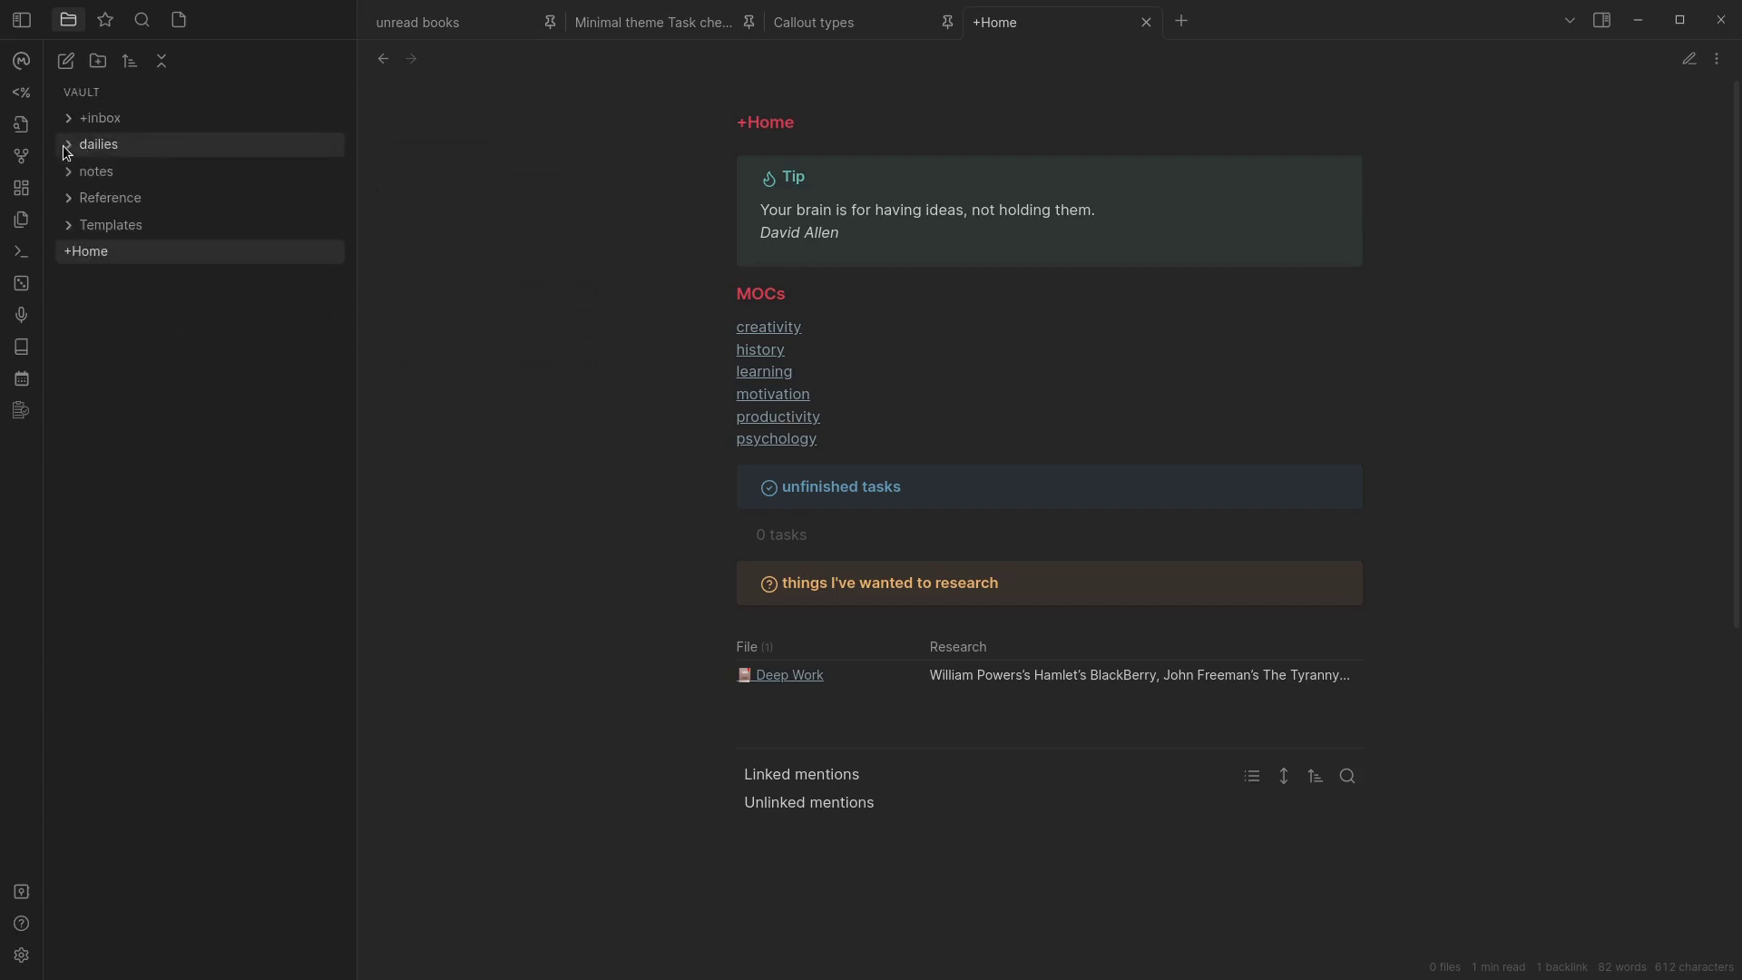
- Expand the Templates folder to list Daily notev3, Weekly, Book, Bookreviews-v2 and table template
{"action": "left_click", "coordinate": [66, 229]}
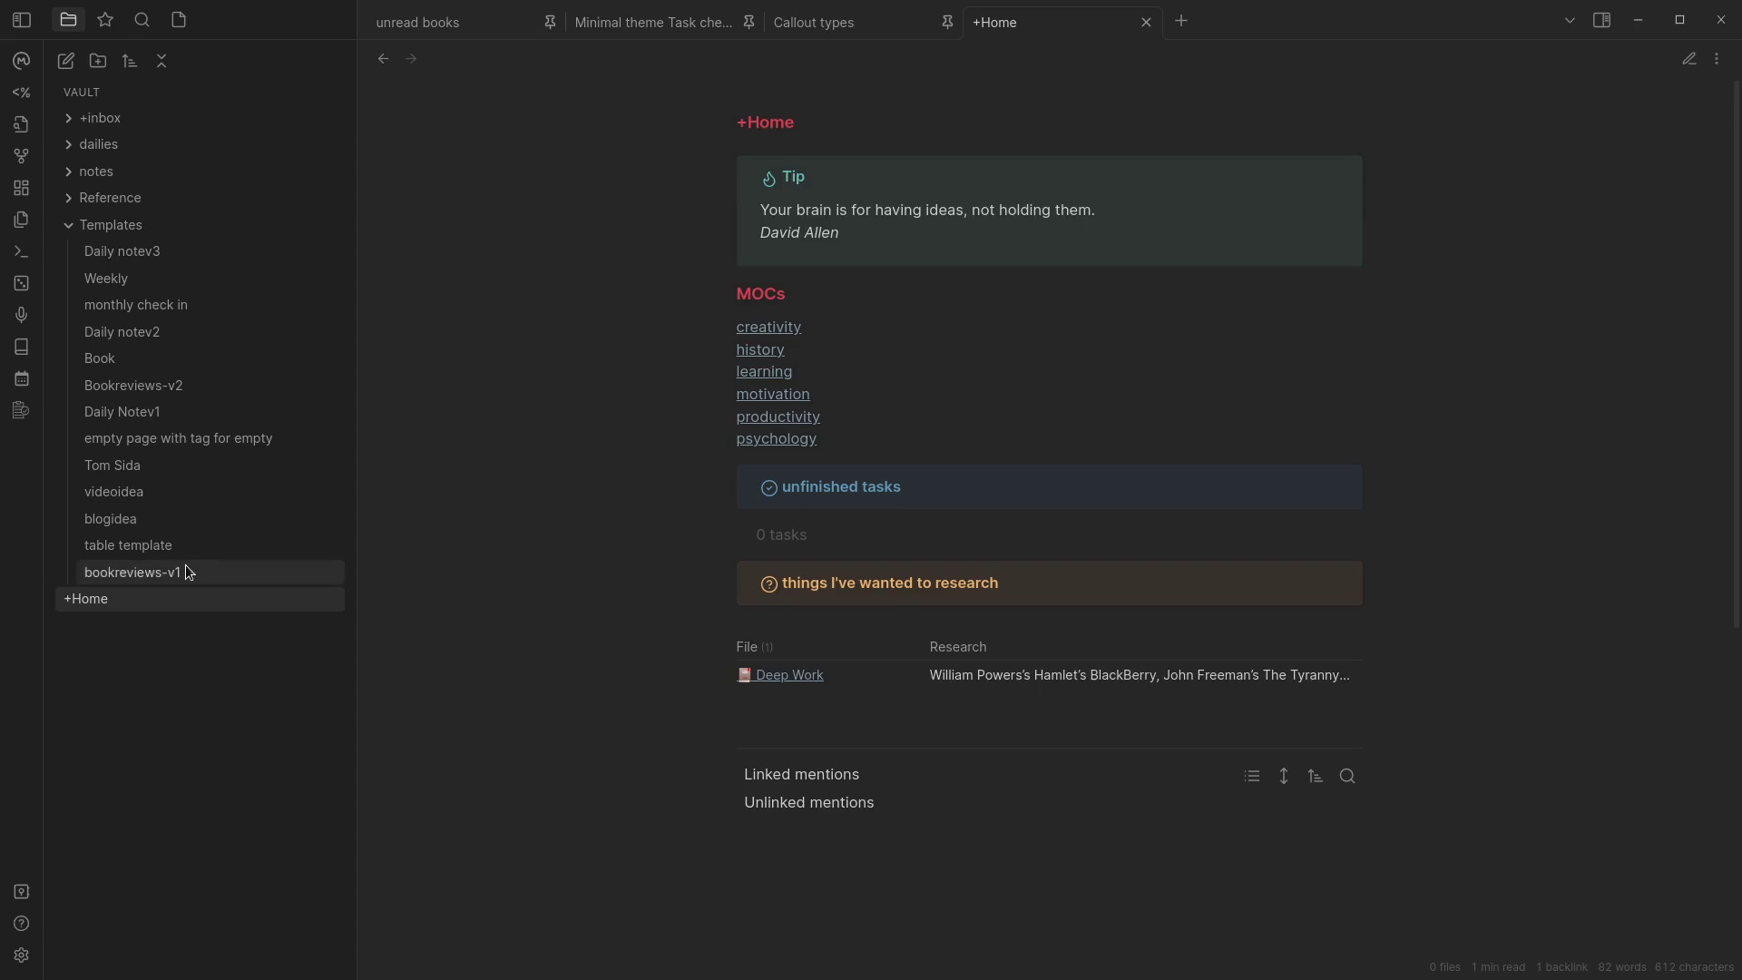
{"action": "mouse_move", "coordinate": [205, 399]}
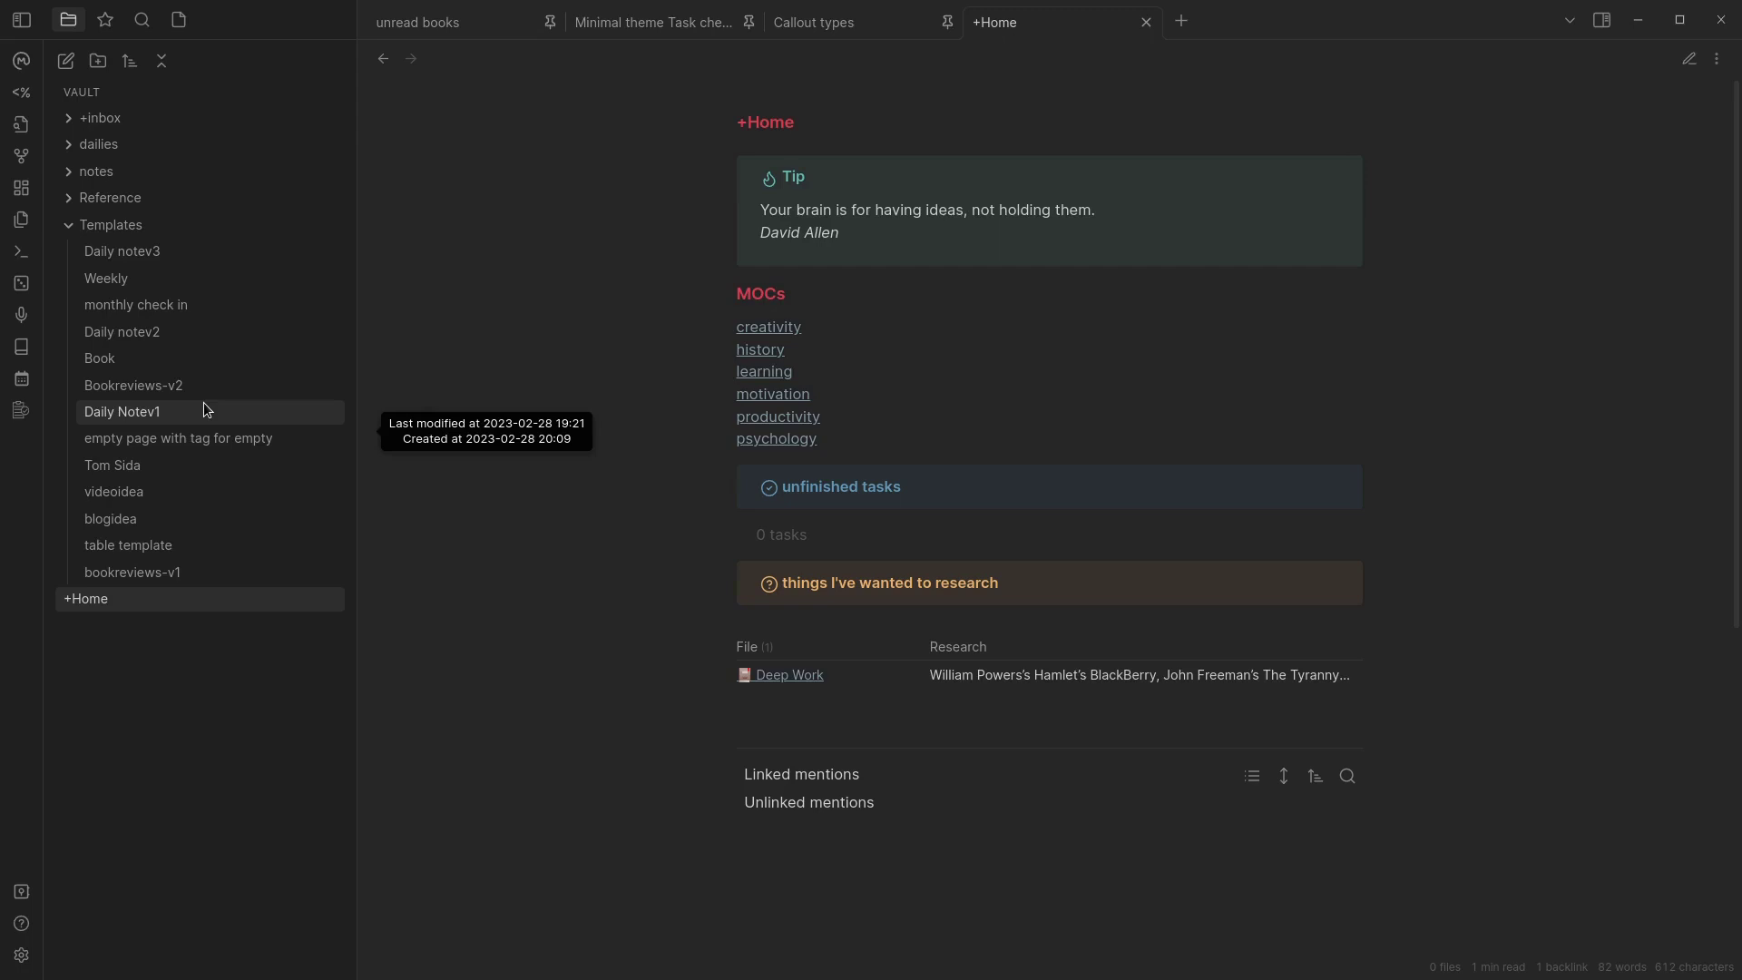
- Open the Daily Notev1 template and skim its command block, date line and callout sections
{"action": "left_click", "coordinate": [204, 404]}
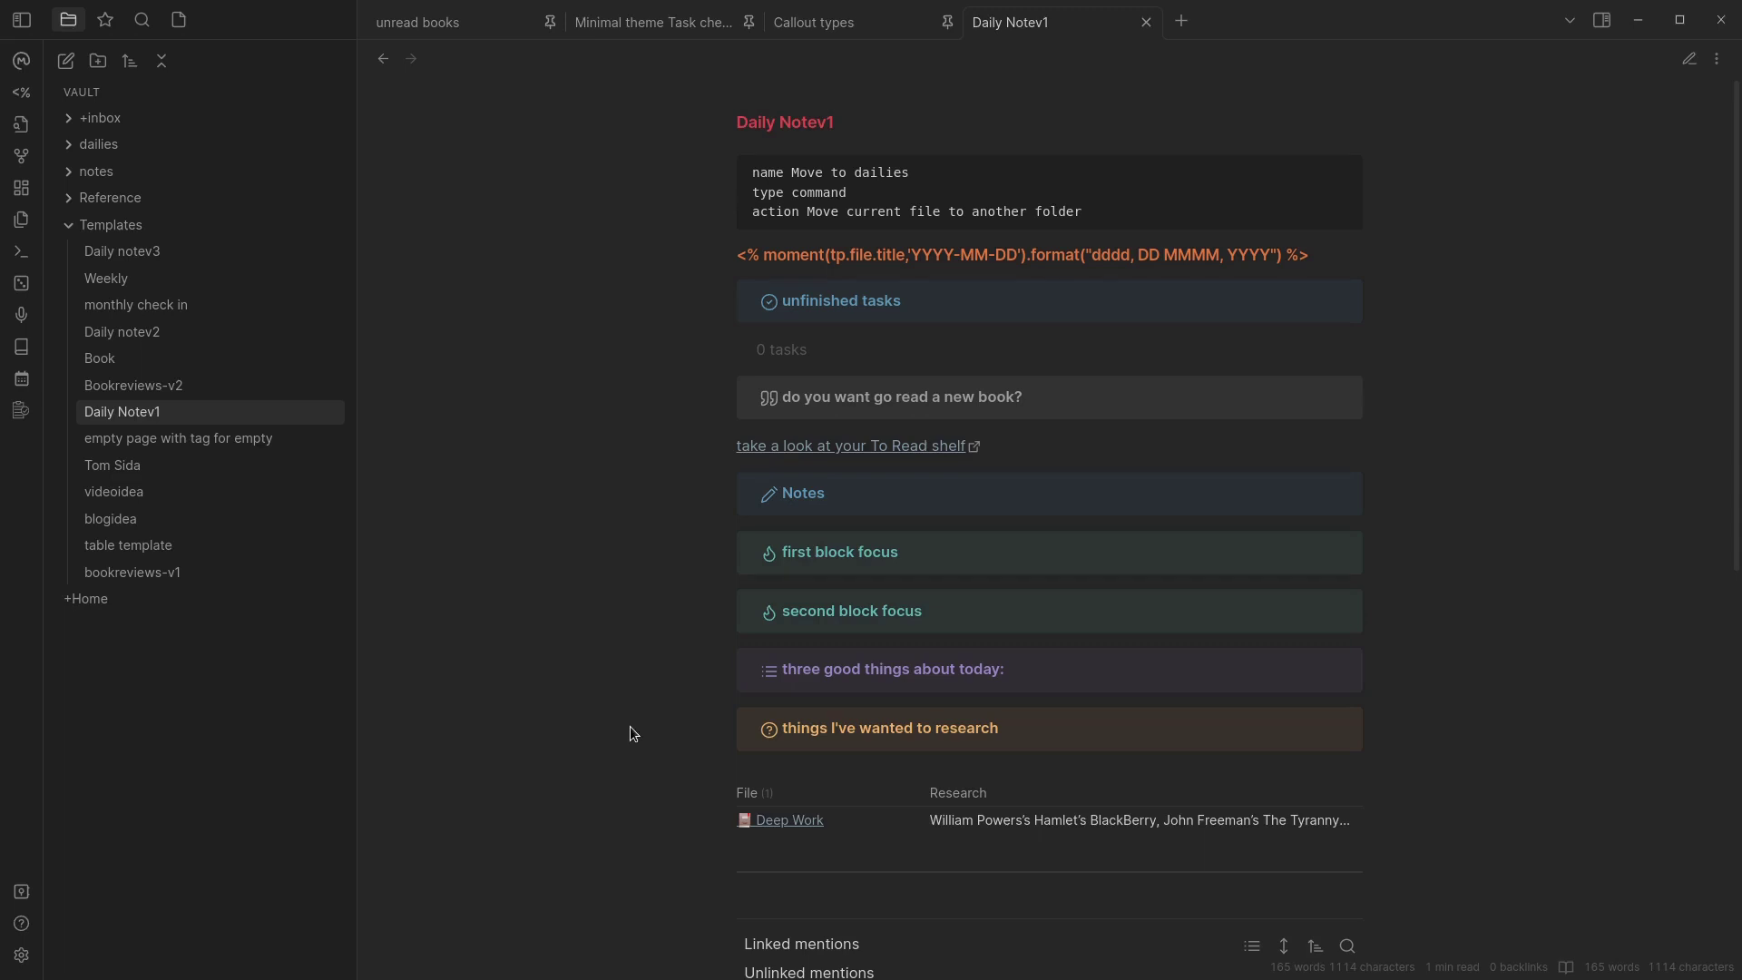
{"action": "scroll", "coordinate": [630, 726], "scroll_direction": "down", "scroll_amount": 1}
{"action": "scroll", "coordinate": [645, 399], "scroll_direction": "up", "scroll_amount": 1}
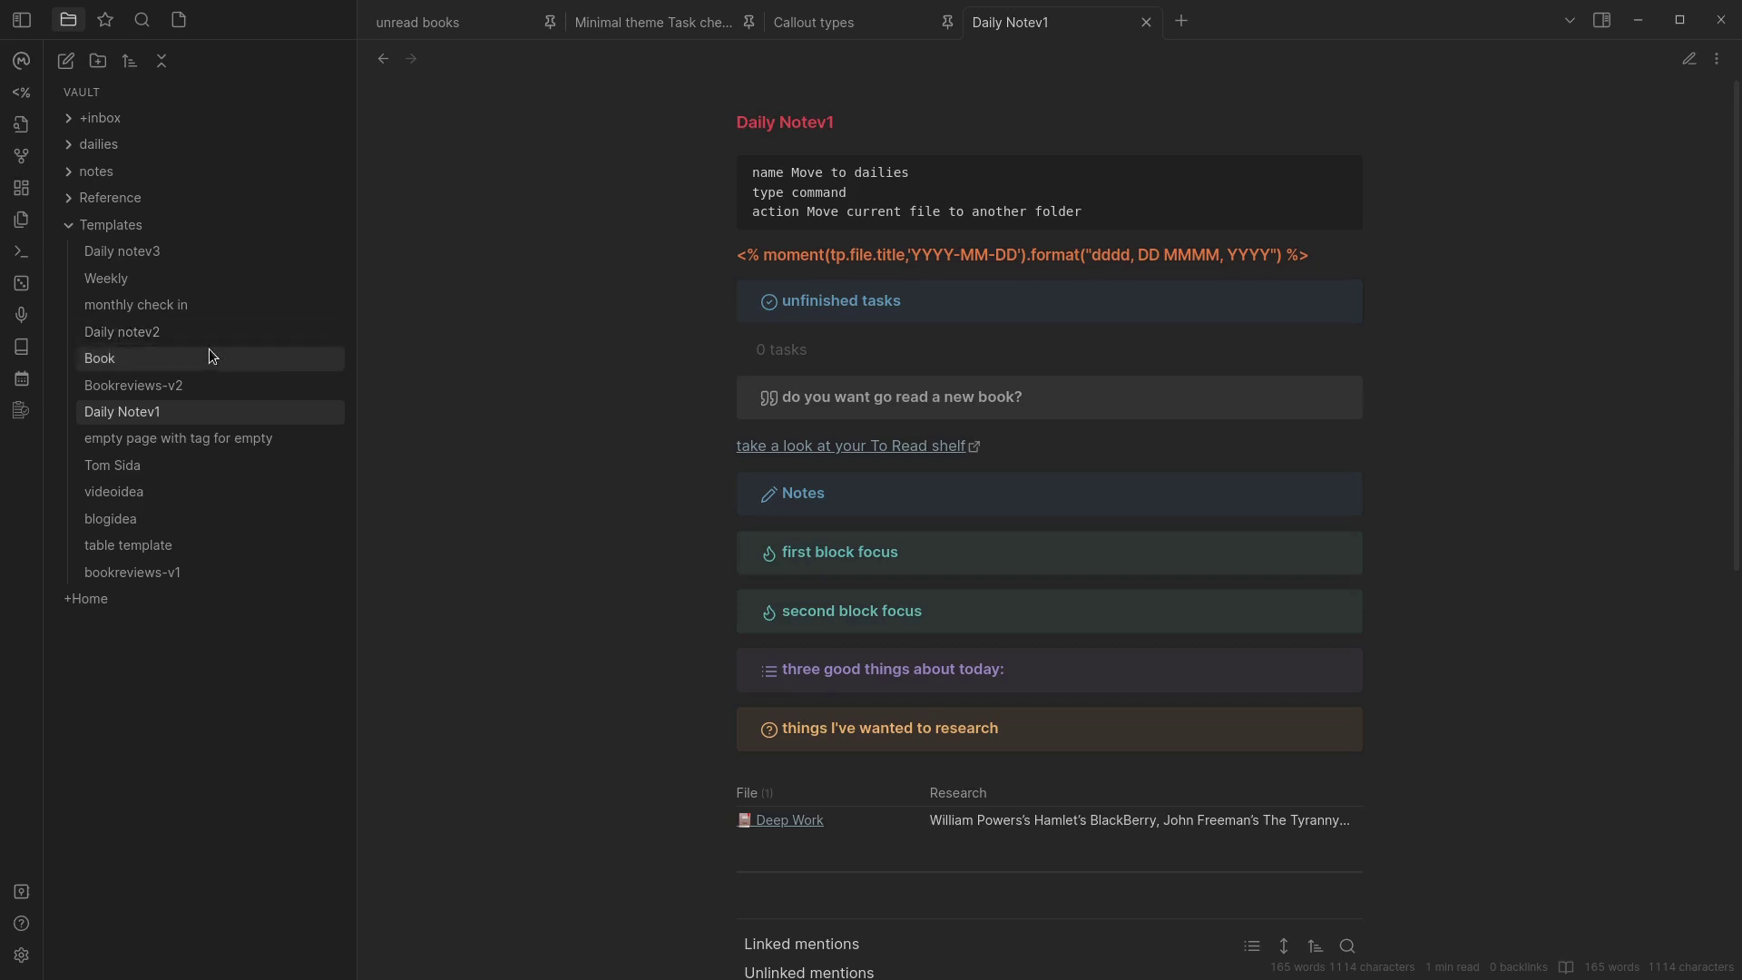
- Open the Daily notev2 template, which holds only a moment-formatted date line
{"action": "left_click", "coordinate": [150, 340]}
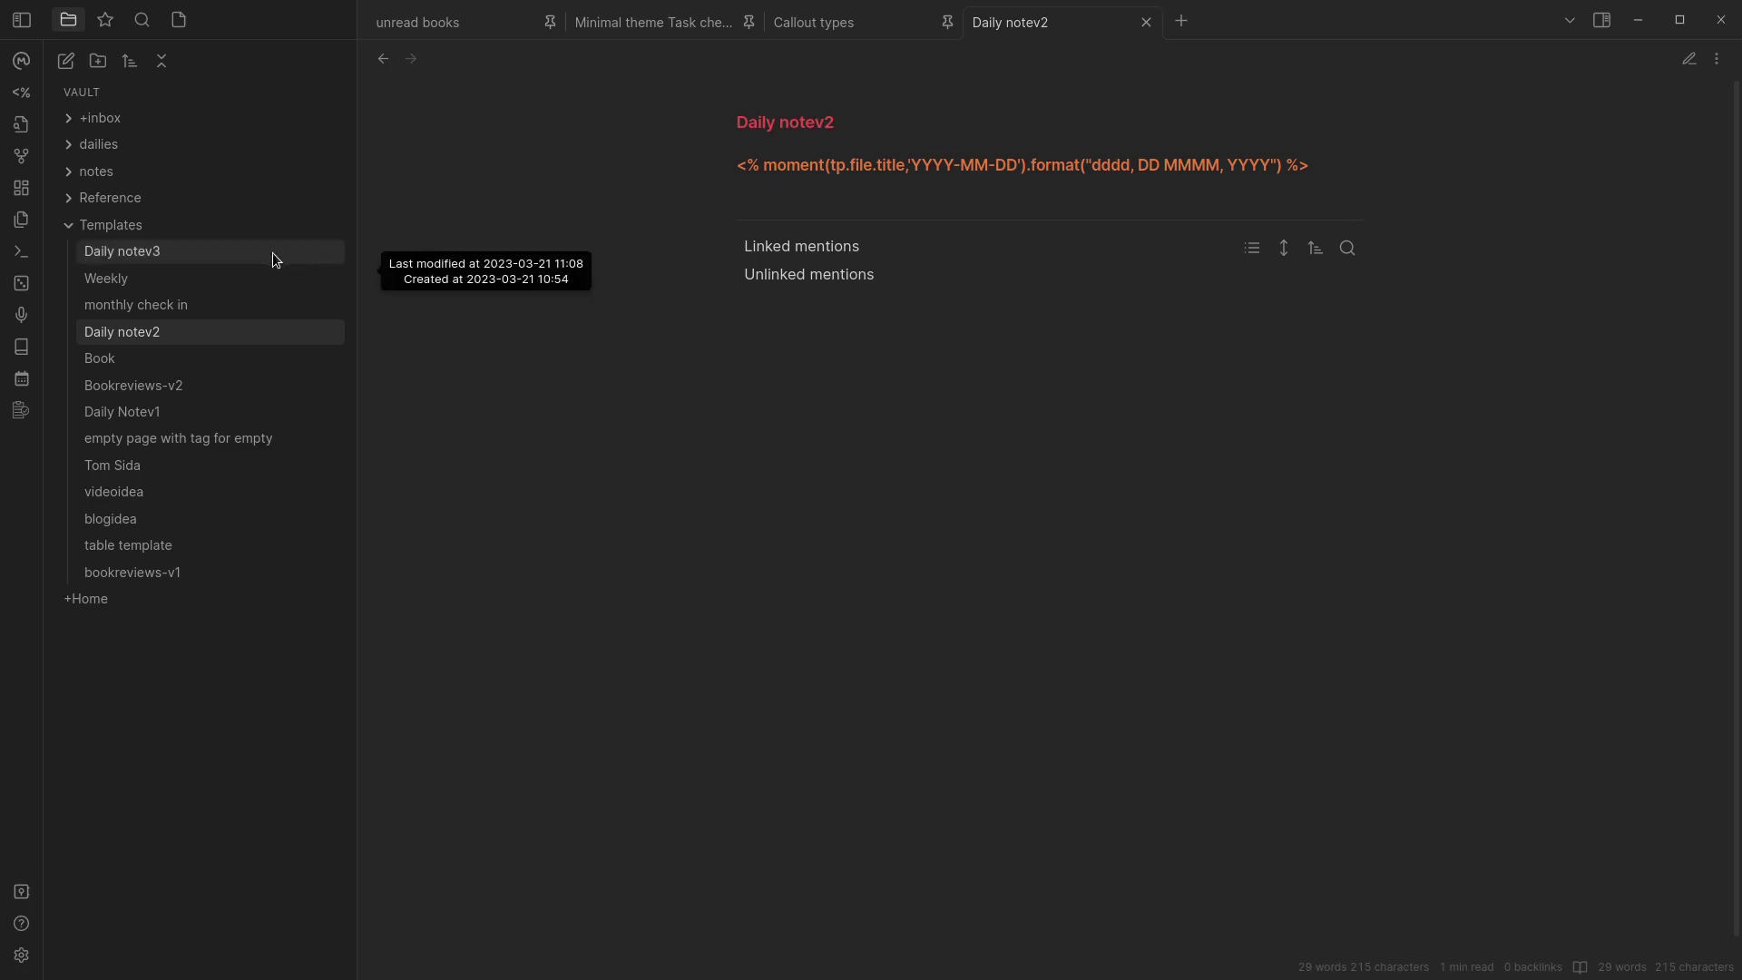
- Open Daily notev3 to see its date line, two Daily tasks checkboxes and Notes heading
{"action": "left_click", "coordinate": [167, 251]}
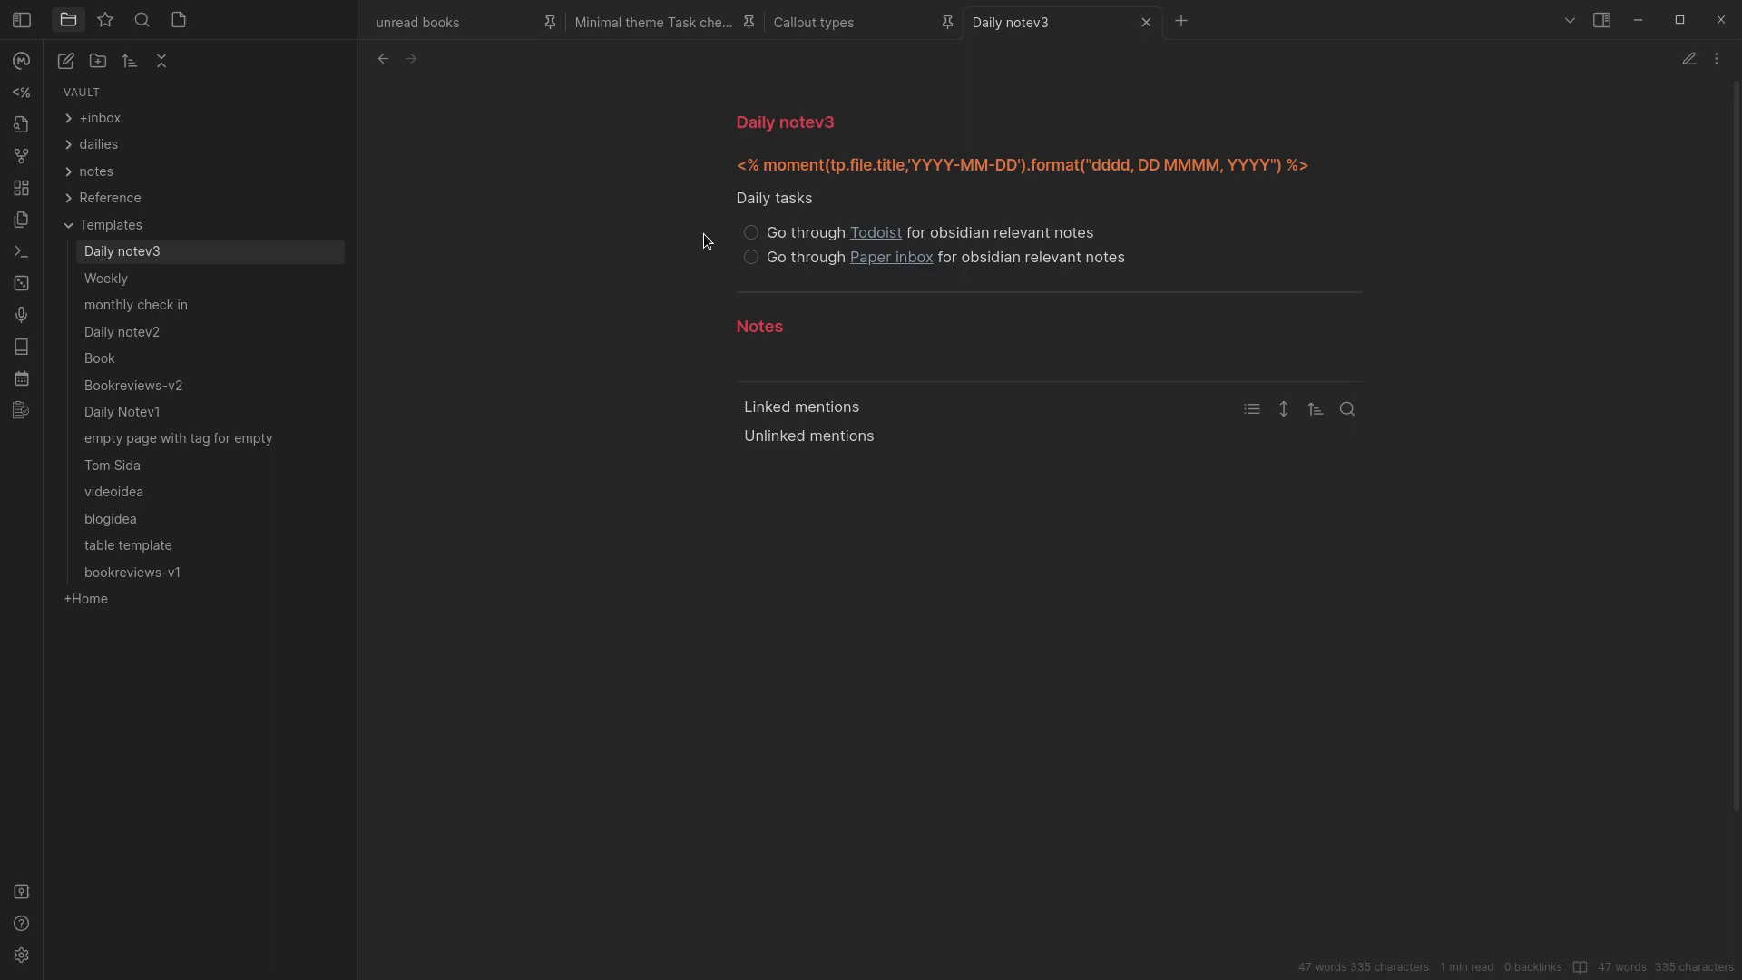
- Open the Weekly template showing reflection headings such as 'What went well?'
{"action": "left_click", "coordinate": [147, 280]}
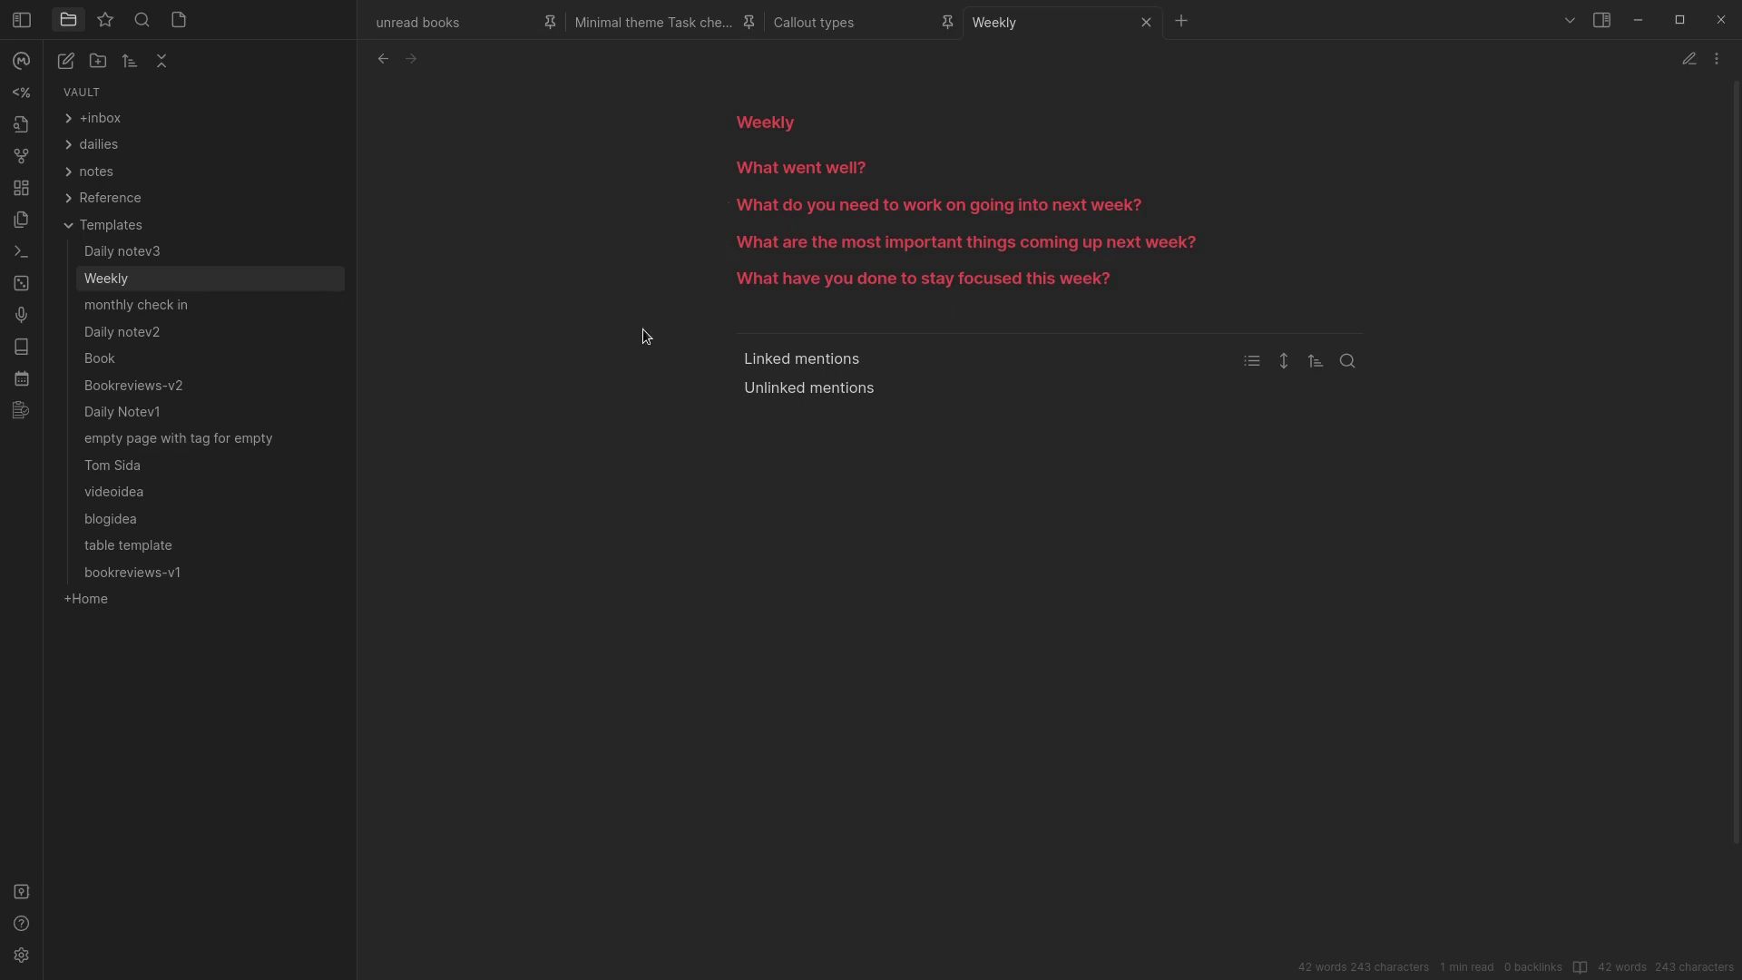
- Open the monthly check in note from the Templates folder
{"action": "left_click", "coordinate": [185, 305]}
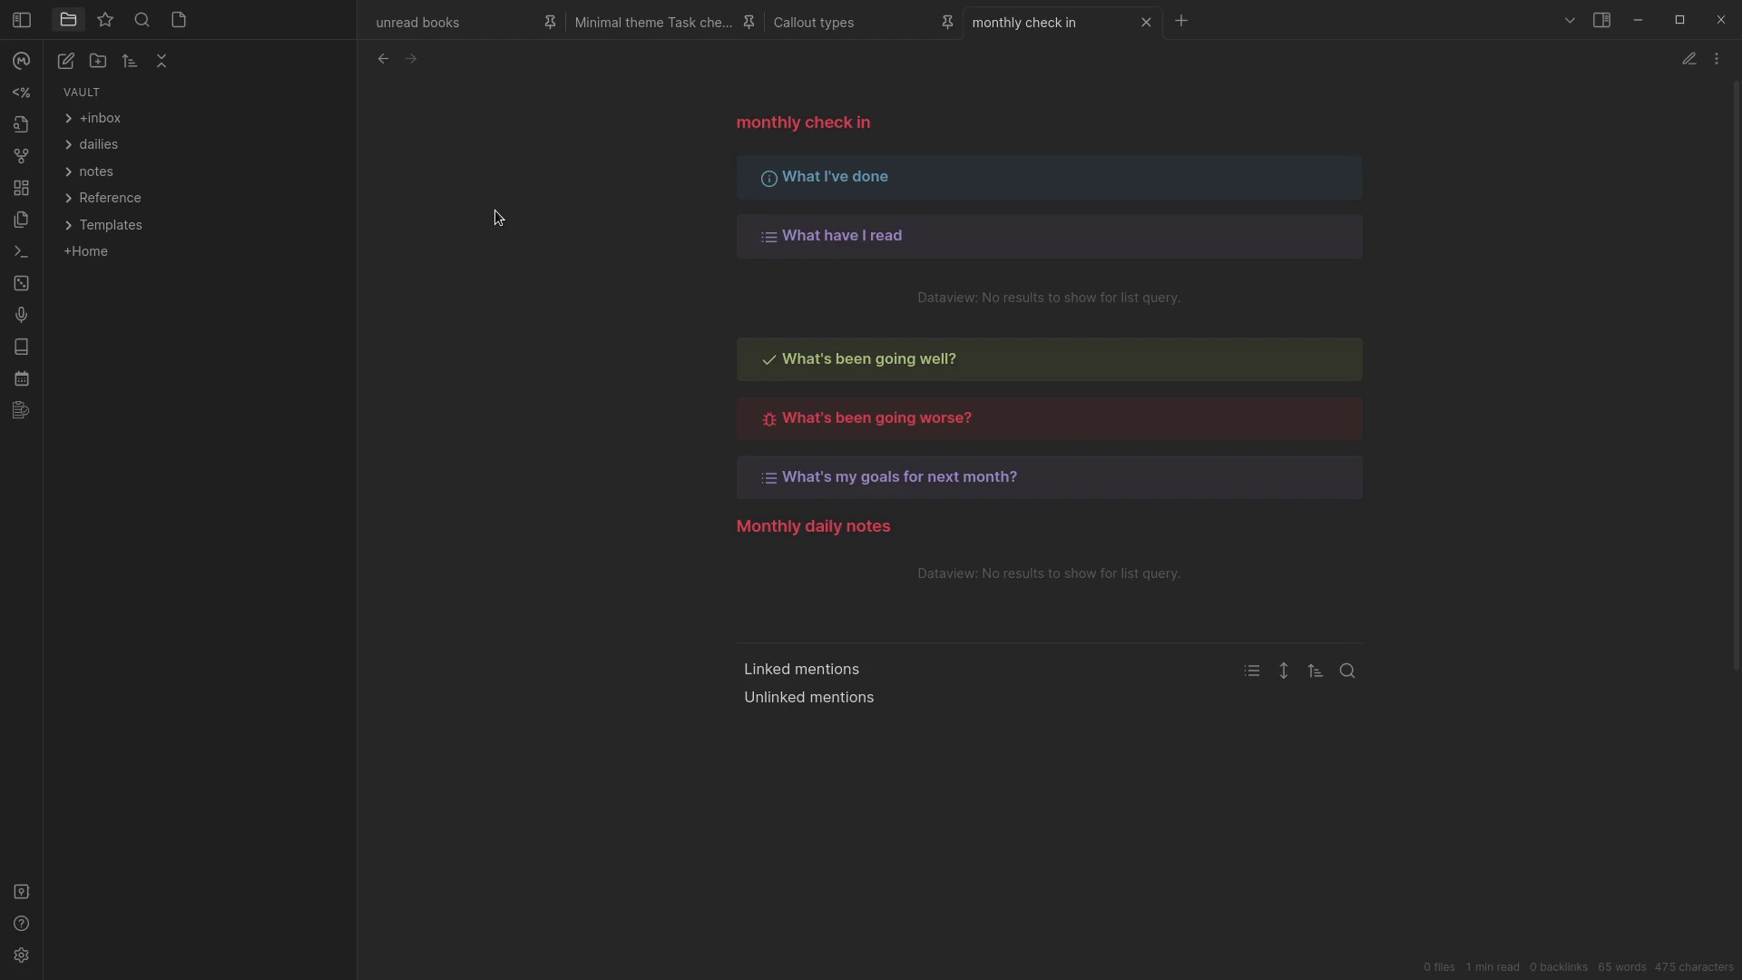
- Switch to the +Home note from the file explorer
{"action": "left_click", "coordinate": [218, 254]}
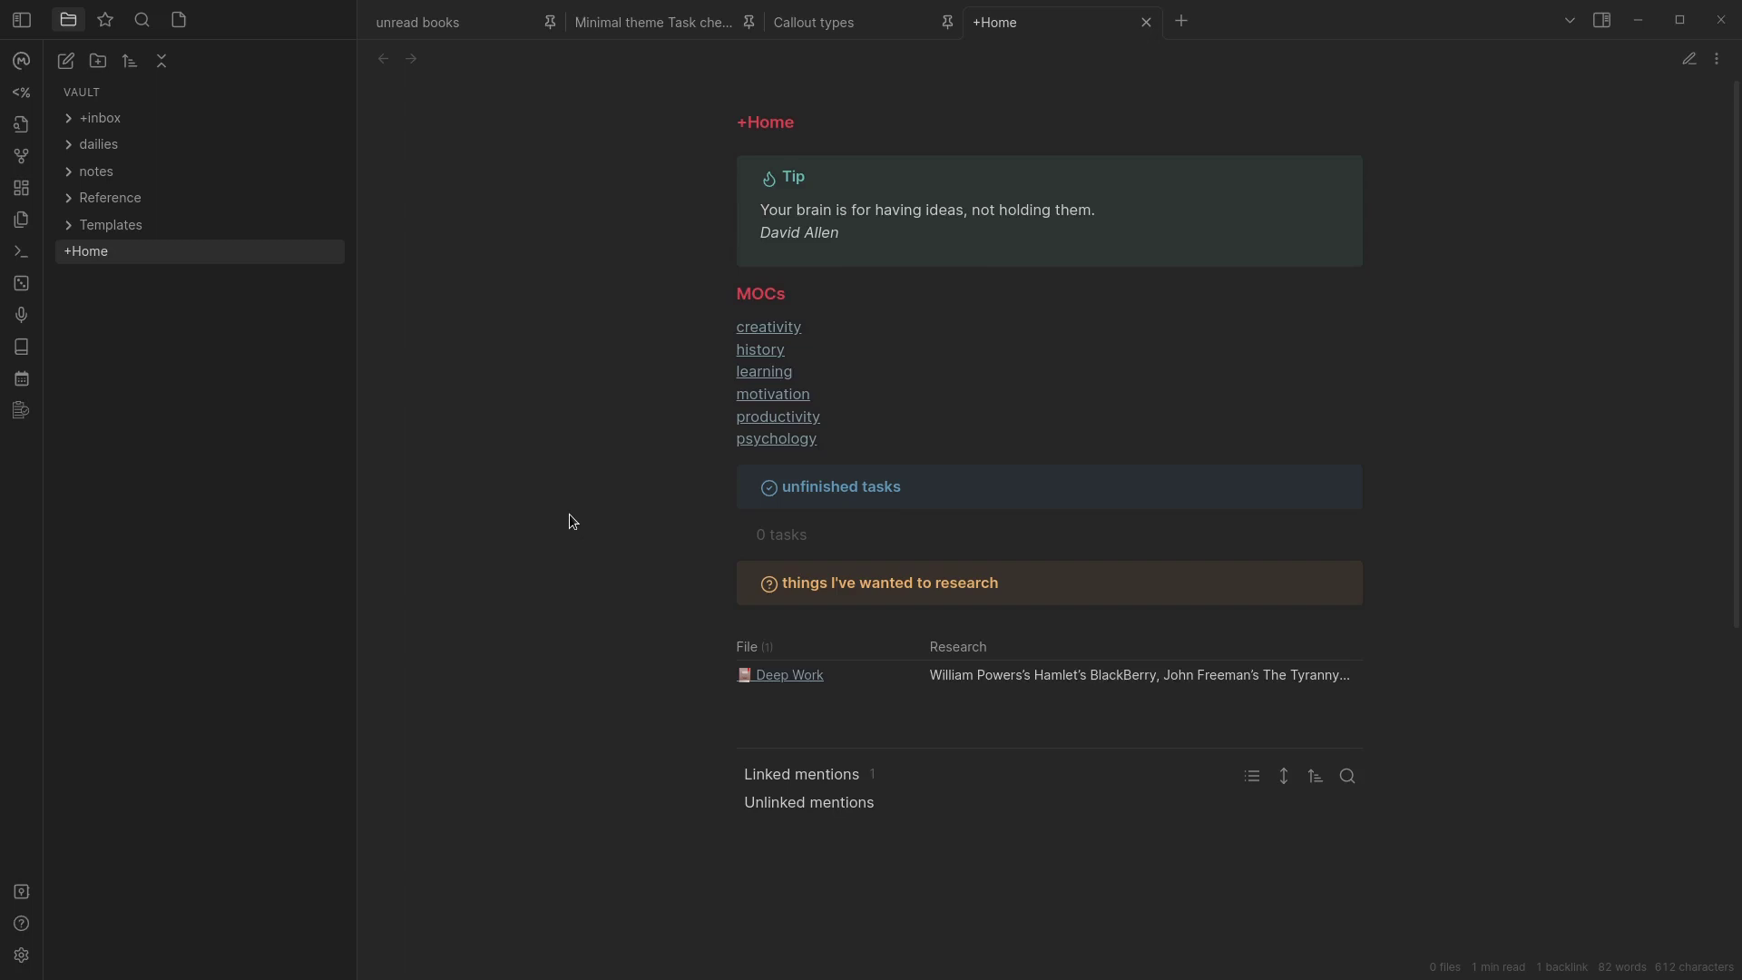
- Open the Book Search page under Community plugins in the settings
{"action": "left_click", "coordinate": [25, 957]}
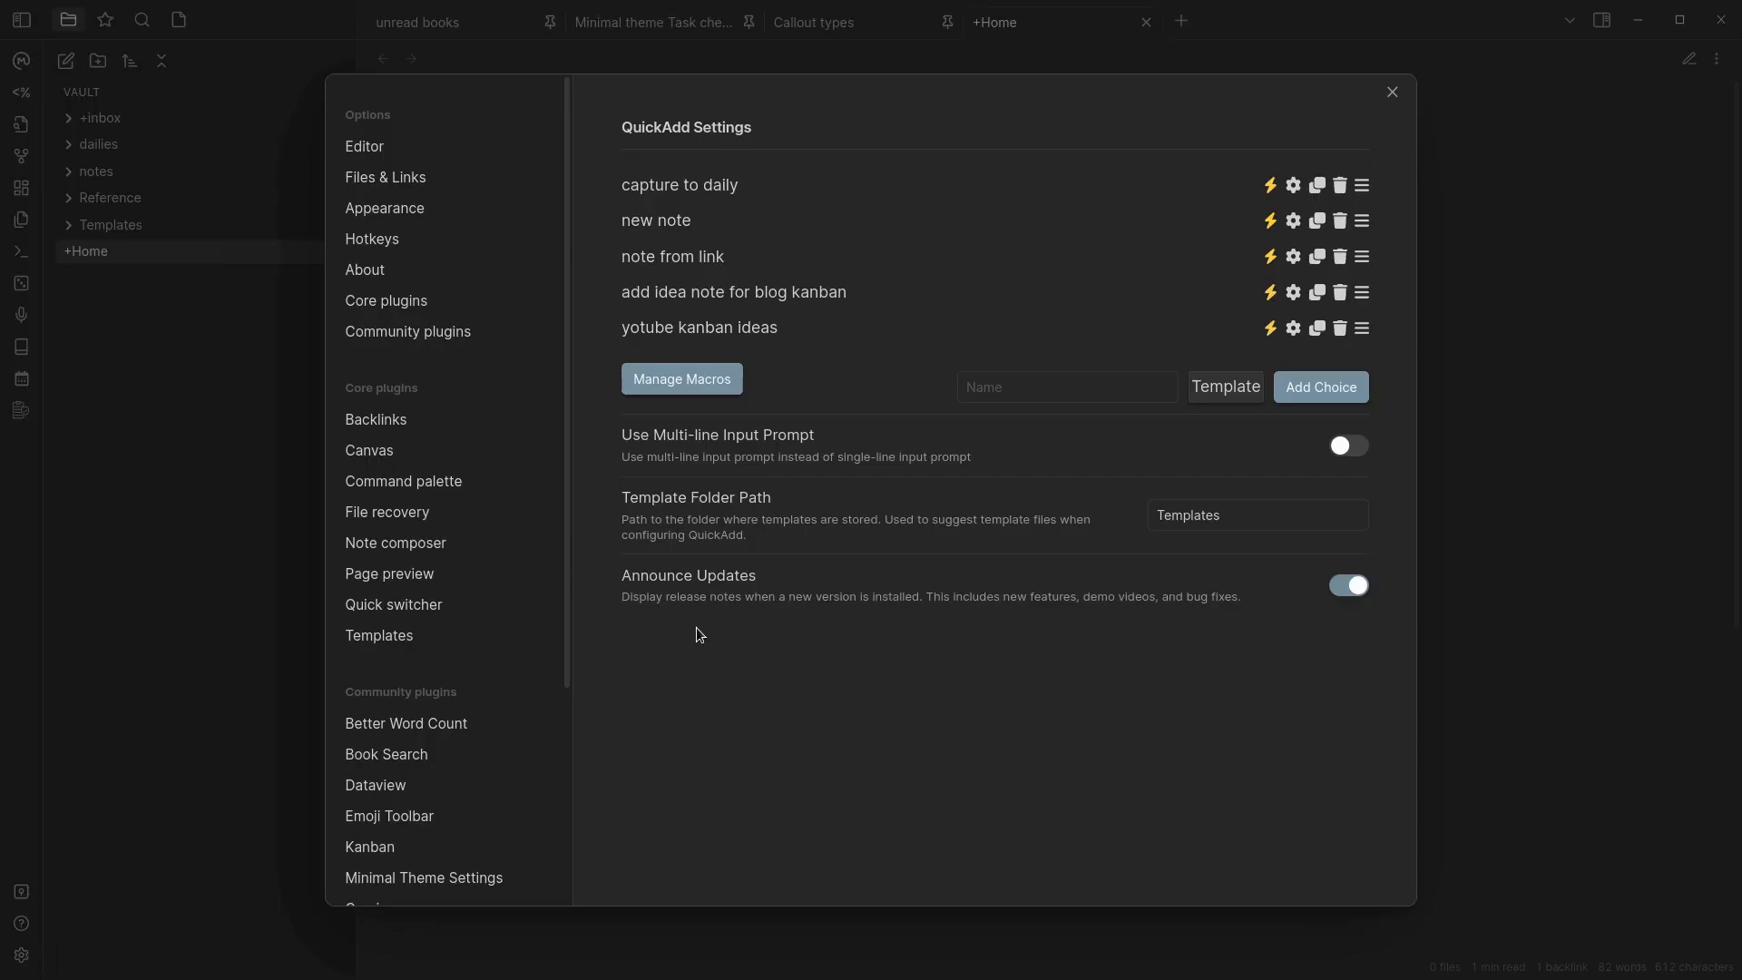
{"action": "scroll", "coordinate": [446, 788], "scroll_direction": "down", "scroll_amount": 5}
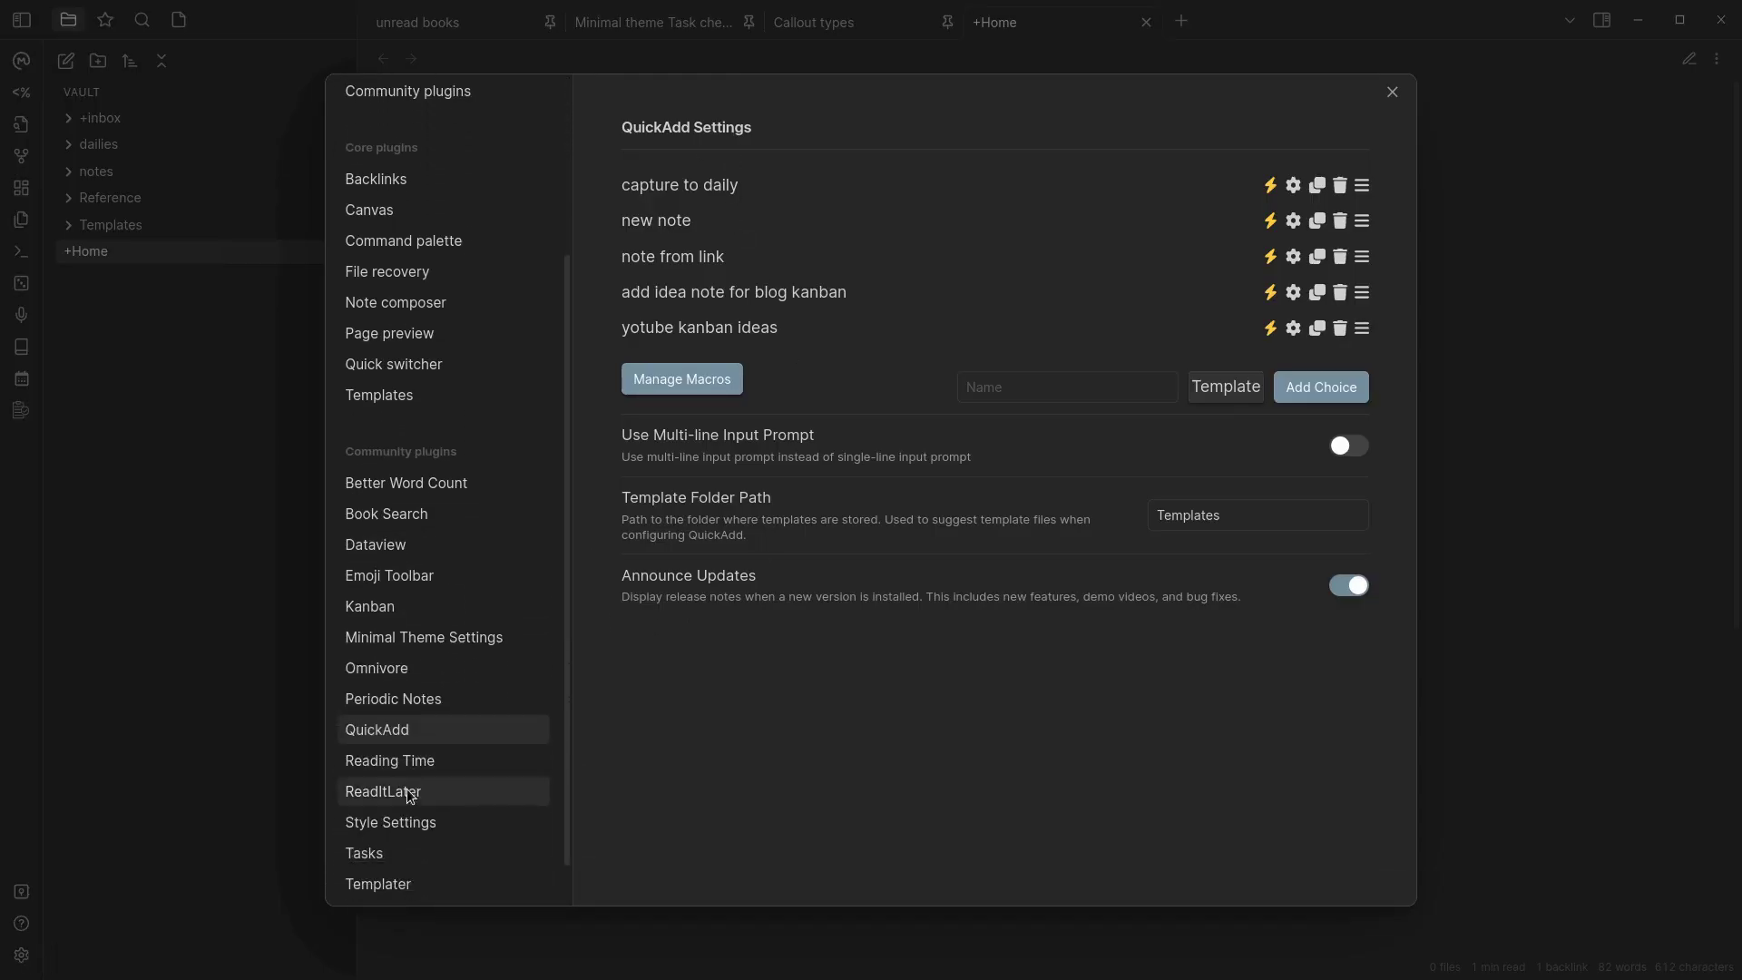
{"action": "left_click", "coordinate": [415, 516]}
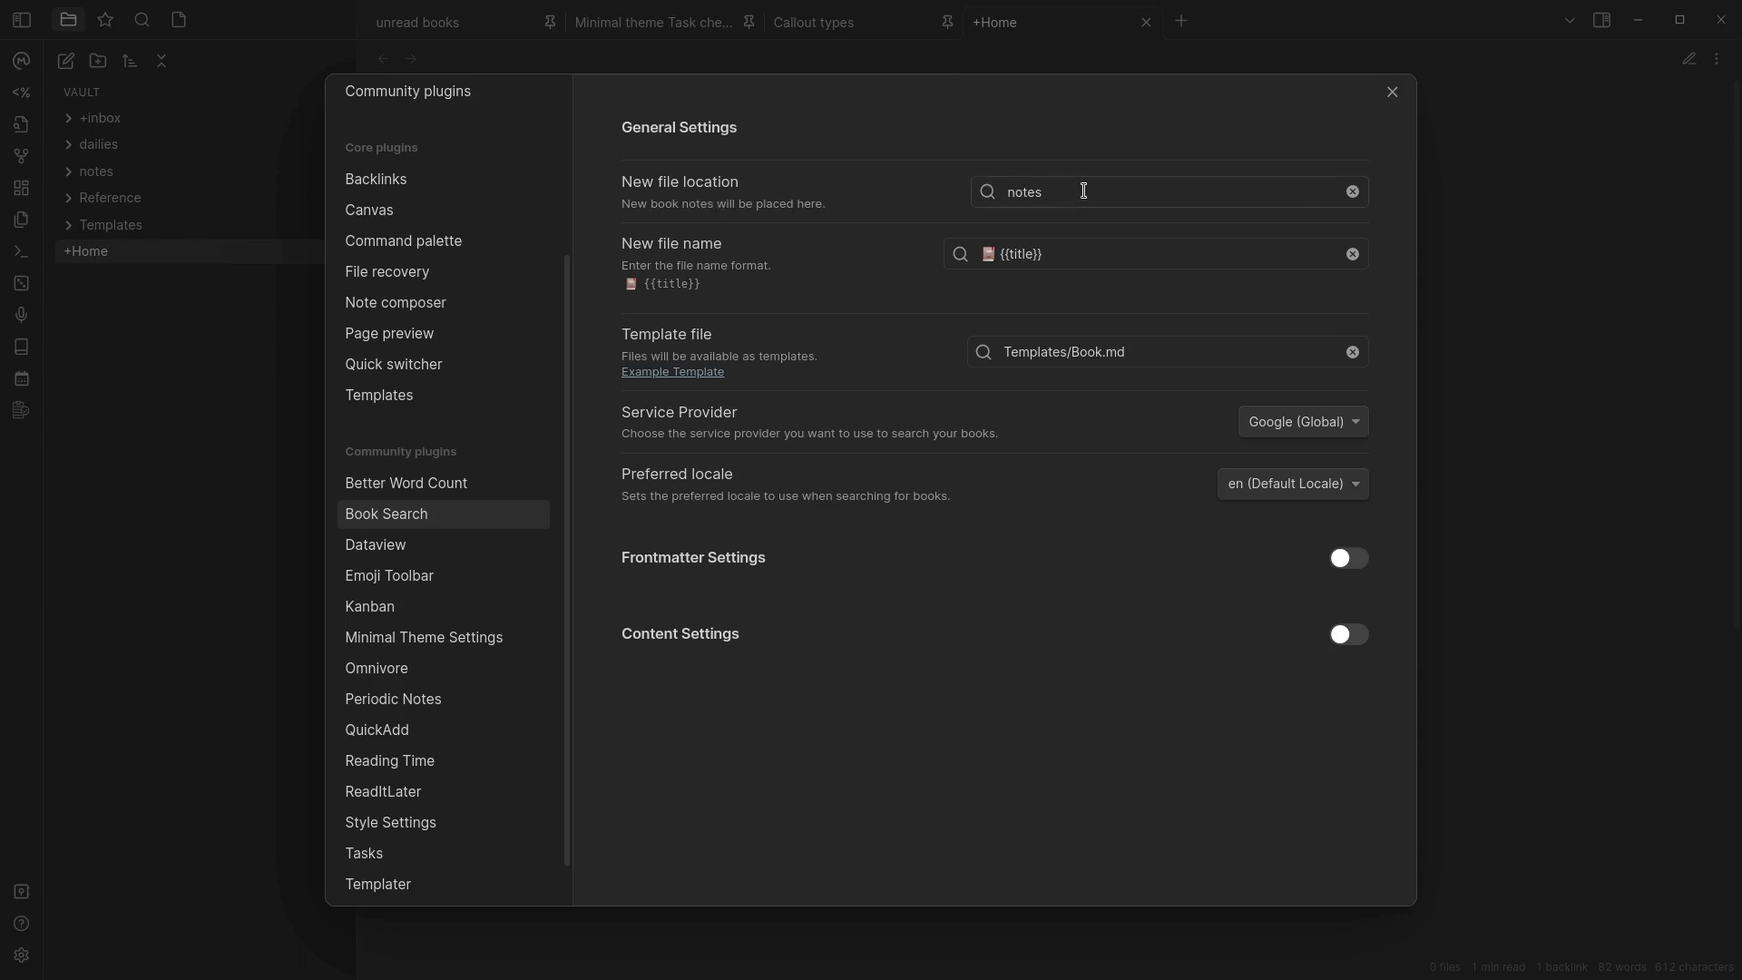
- Change the Book Search new file location from notes to +inbox
{"action": "double_click", "coordinate": [1086, 187]}
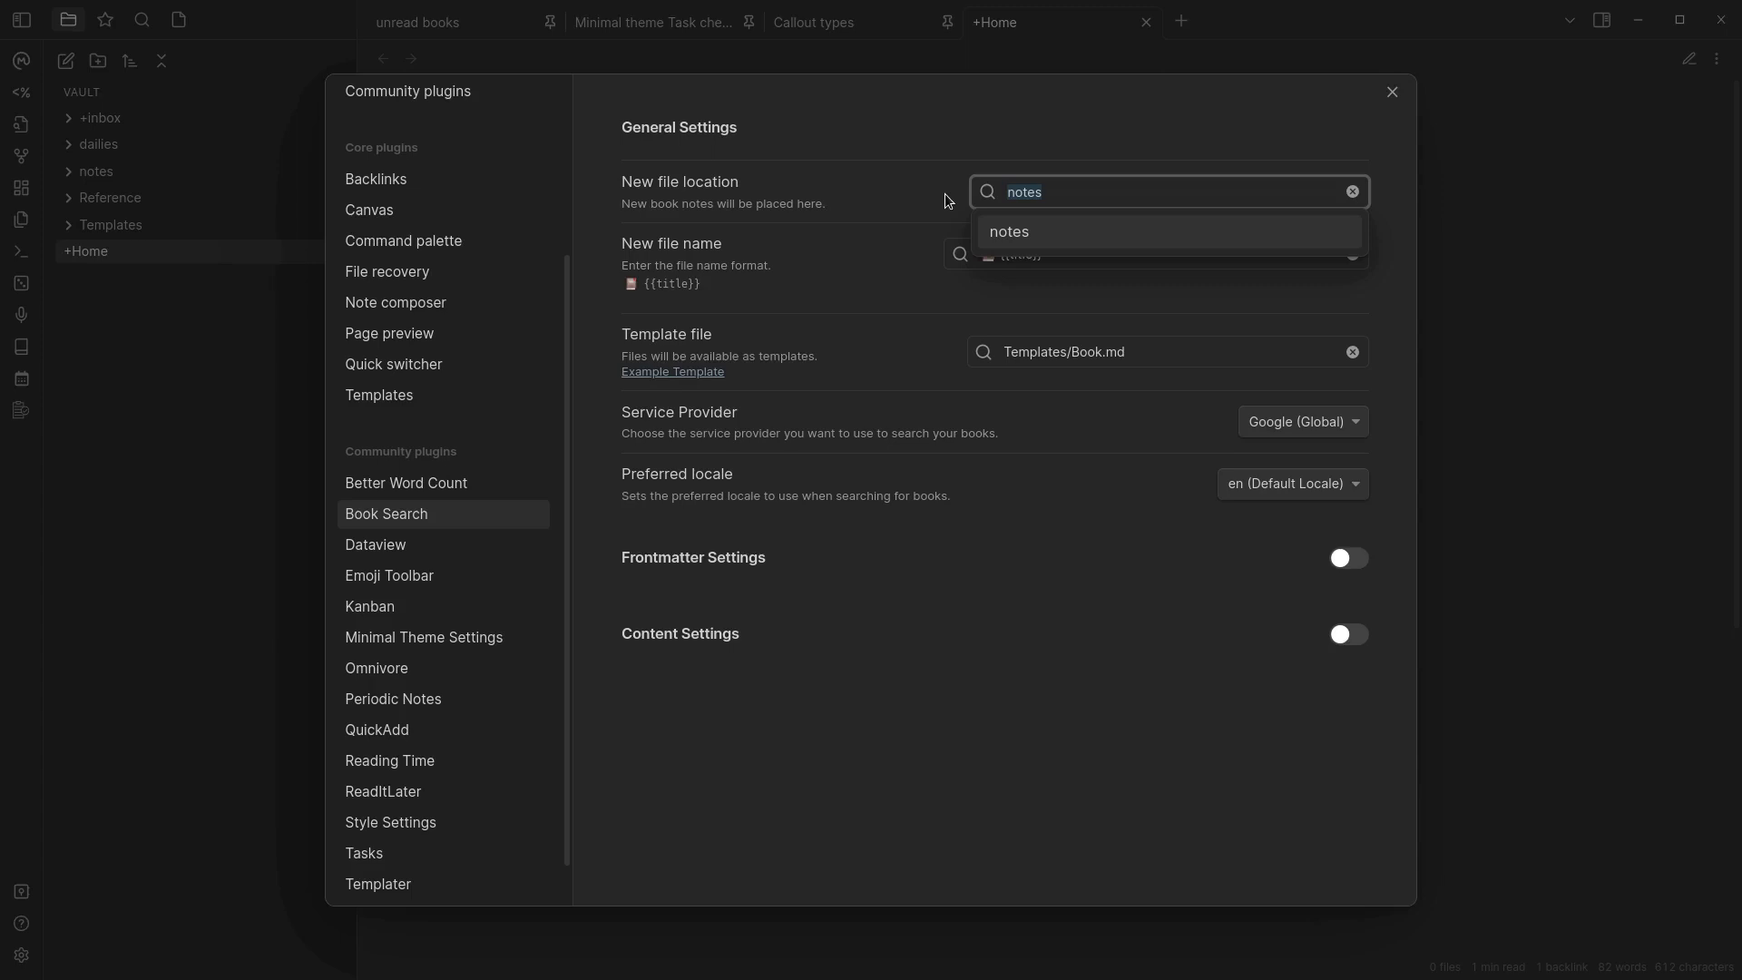
{"action": "type", "text": "?"}
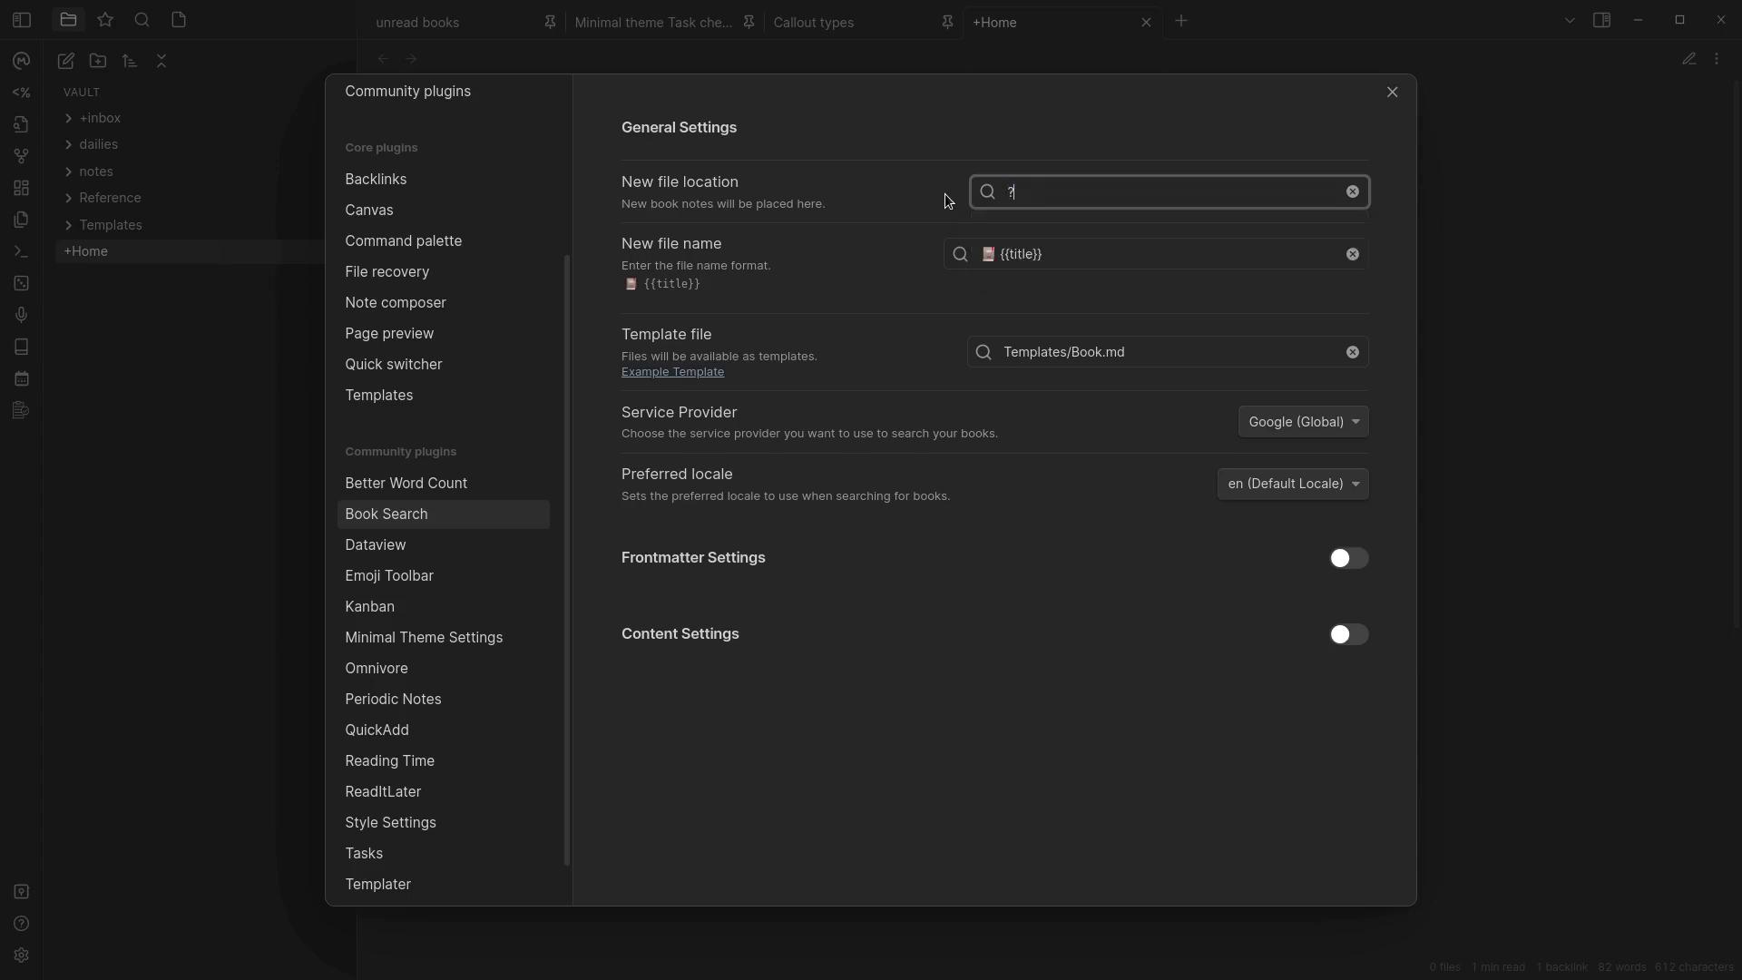
{"action": "key", "text": "BackSpace"}
{"action": "type", "text": "+"}
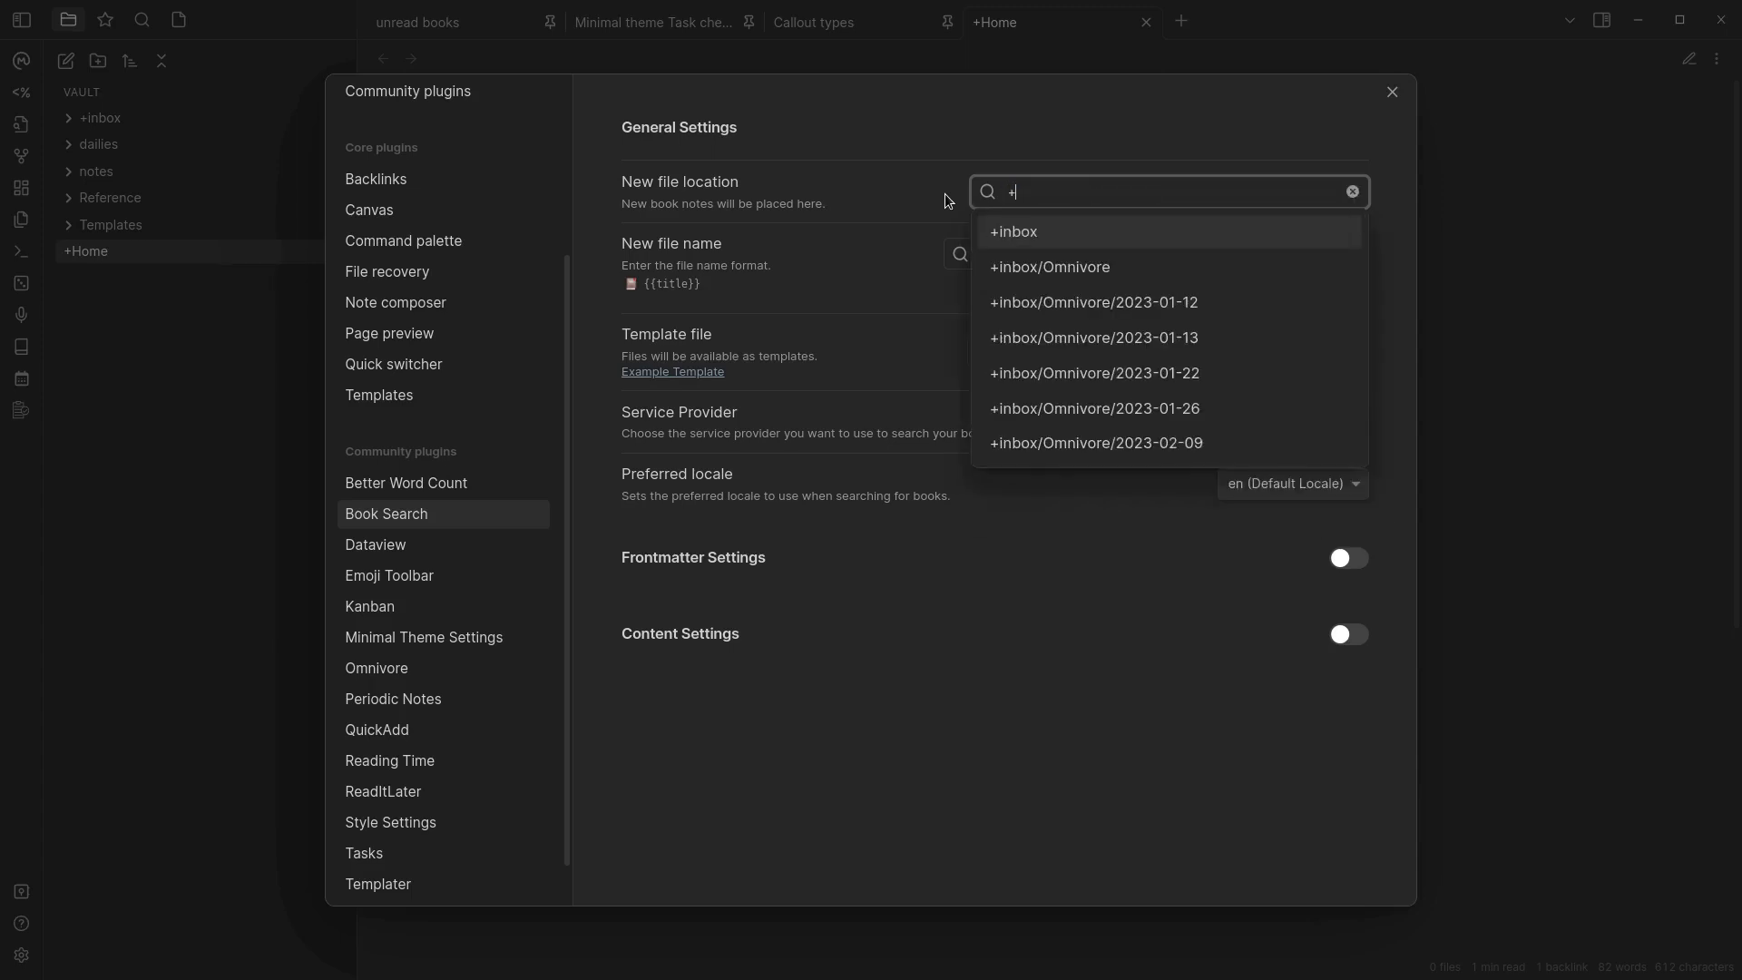
{"action": "left_click", "coordinate": [1007, 232]}
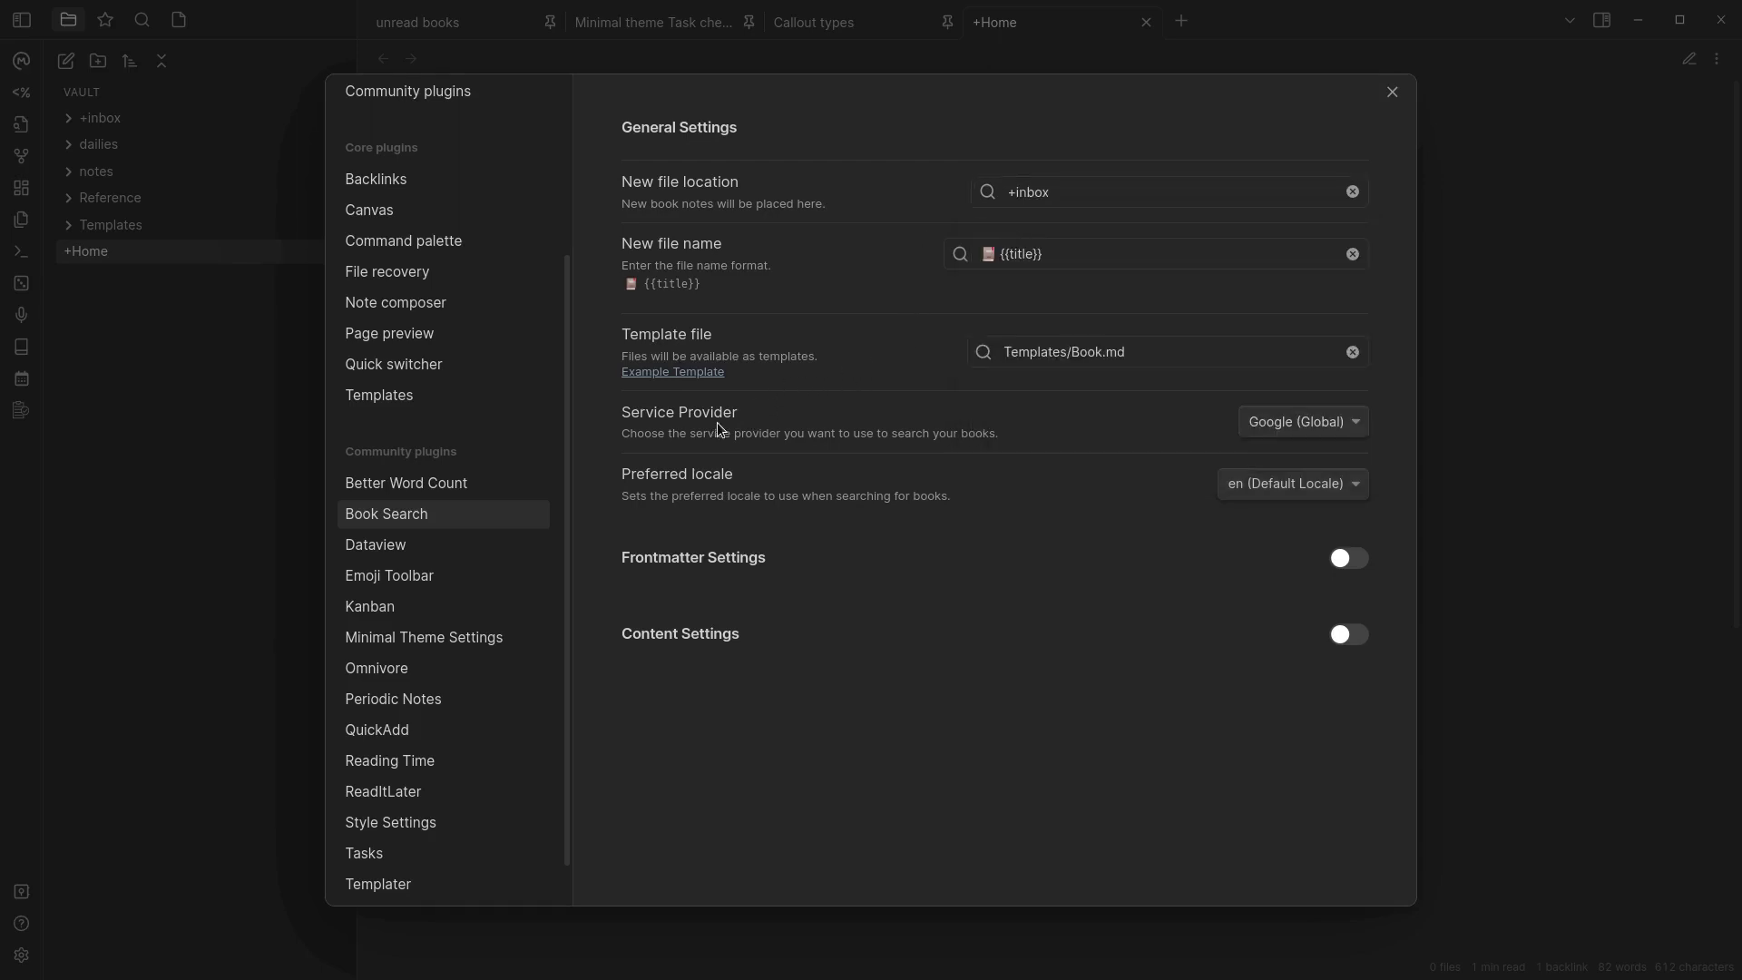
- Keep Google (Global) as provider and leave Frontmatter and Content Settings collapsed
{"action": "left_click", "coordinate": [1353, 432]}
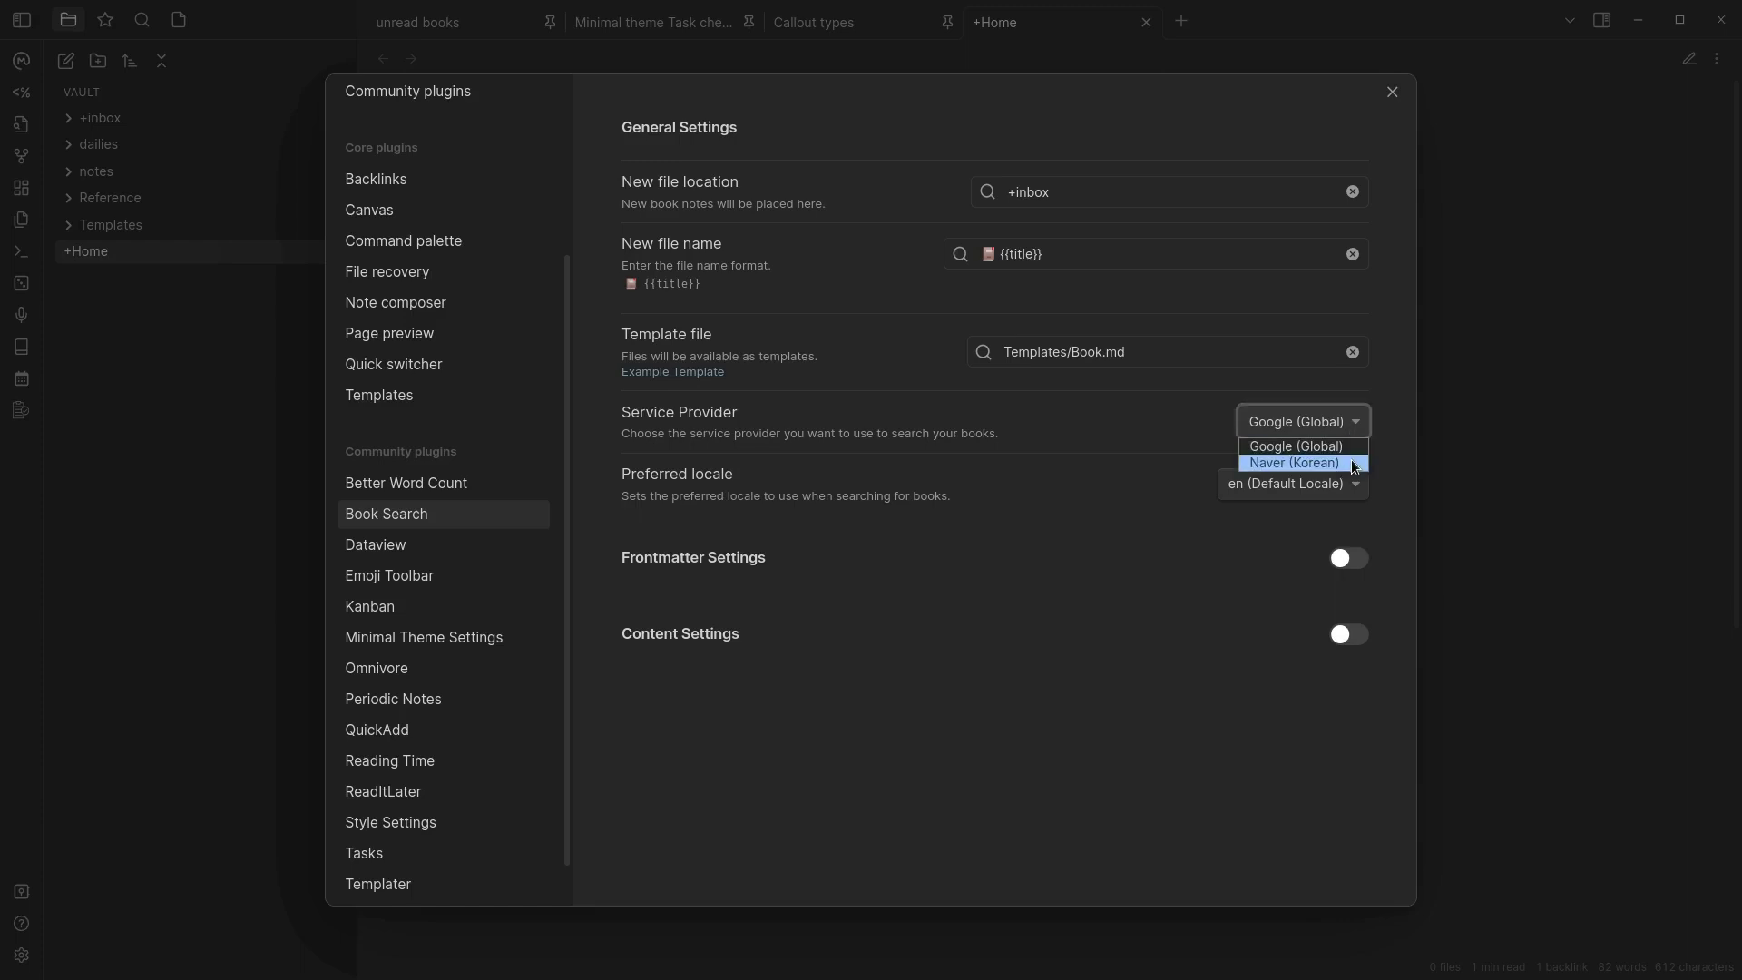
{"action": "left_click", "coordinate": [1172, 458]}
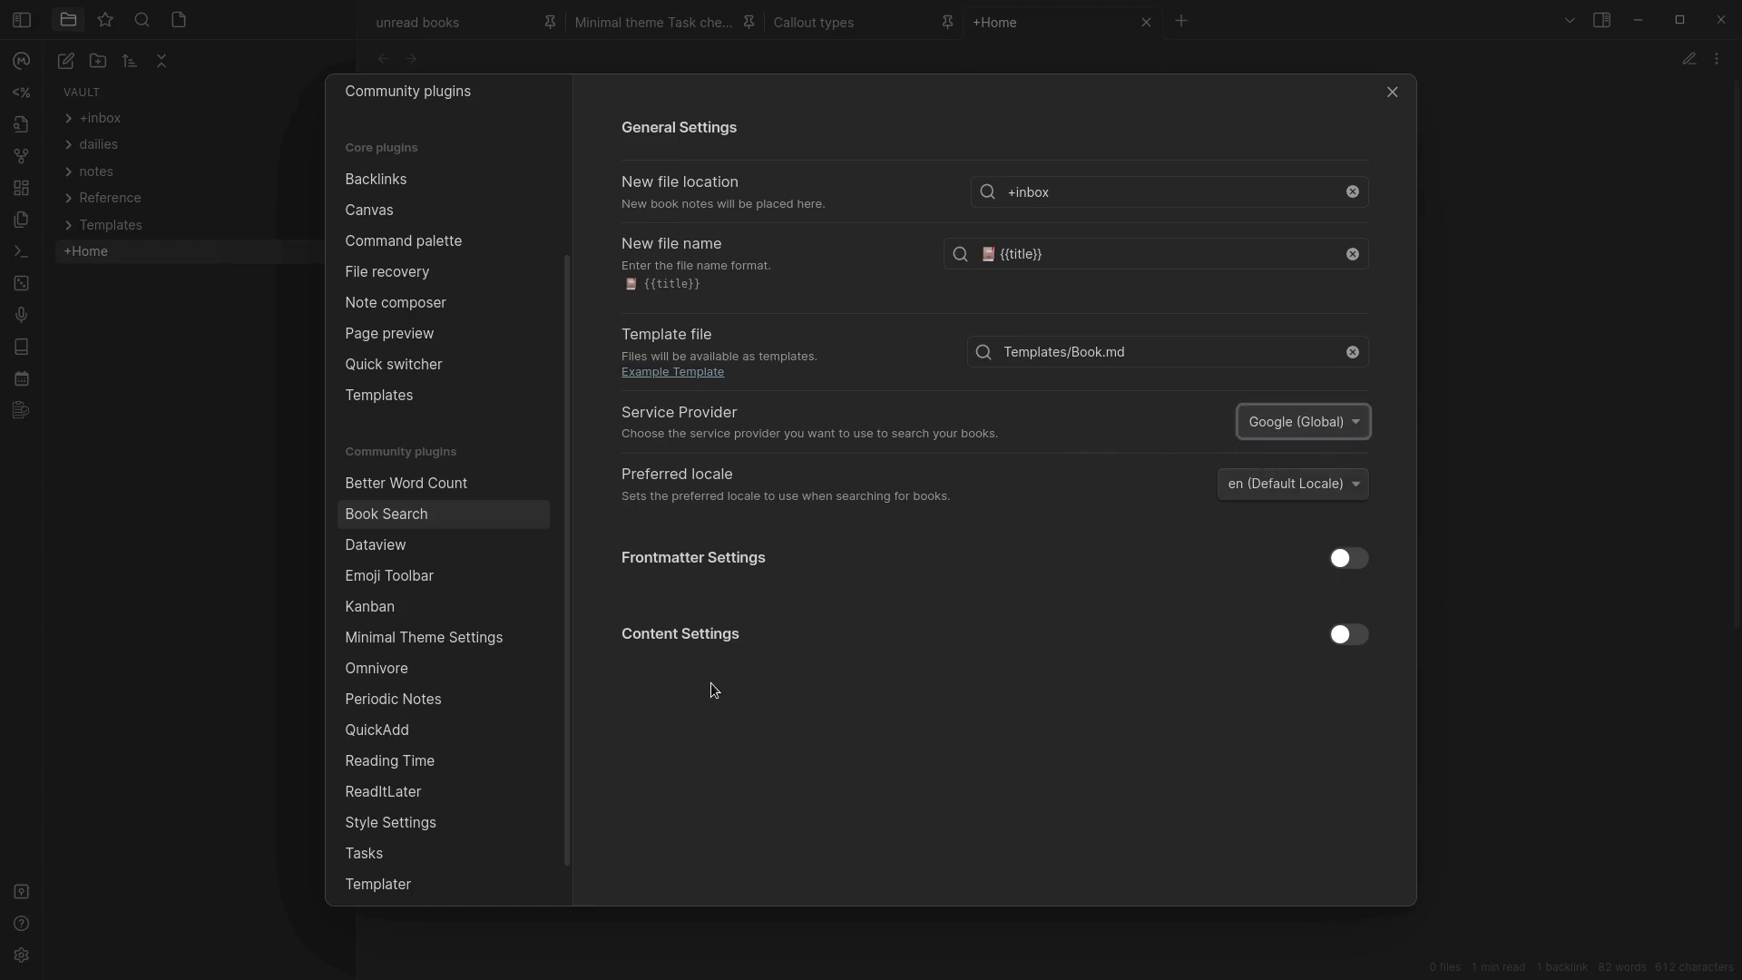
{"action": "left_click", "coordinate": [1345, 563]}
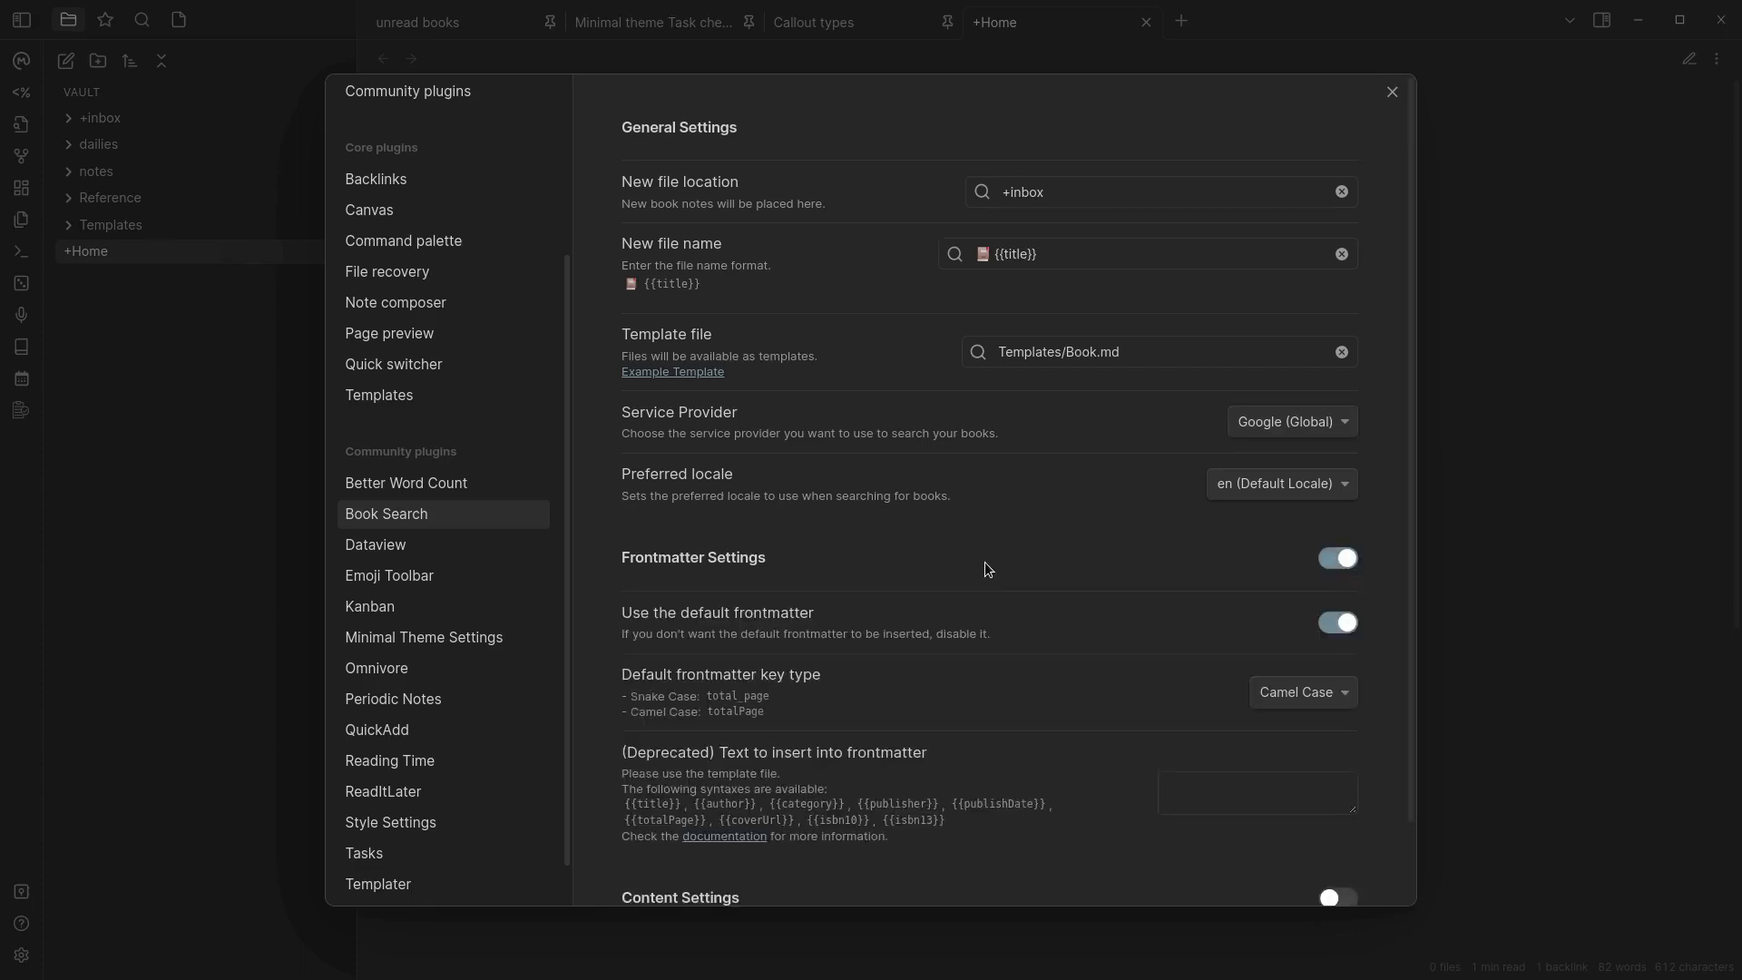
{"action": "scroll", "coordinate": [988, 568], "scroll_direction": "down", "scroll_amount": 1}
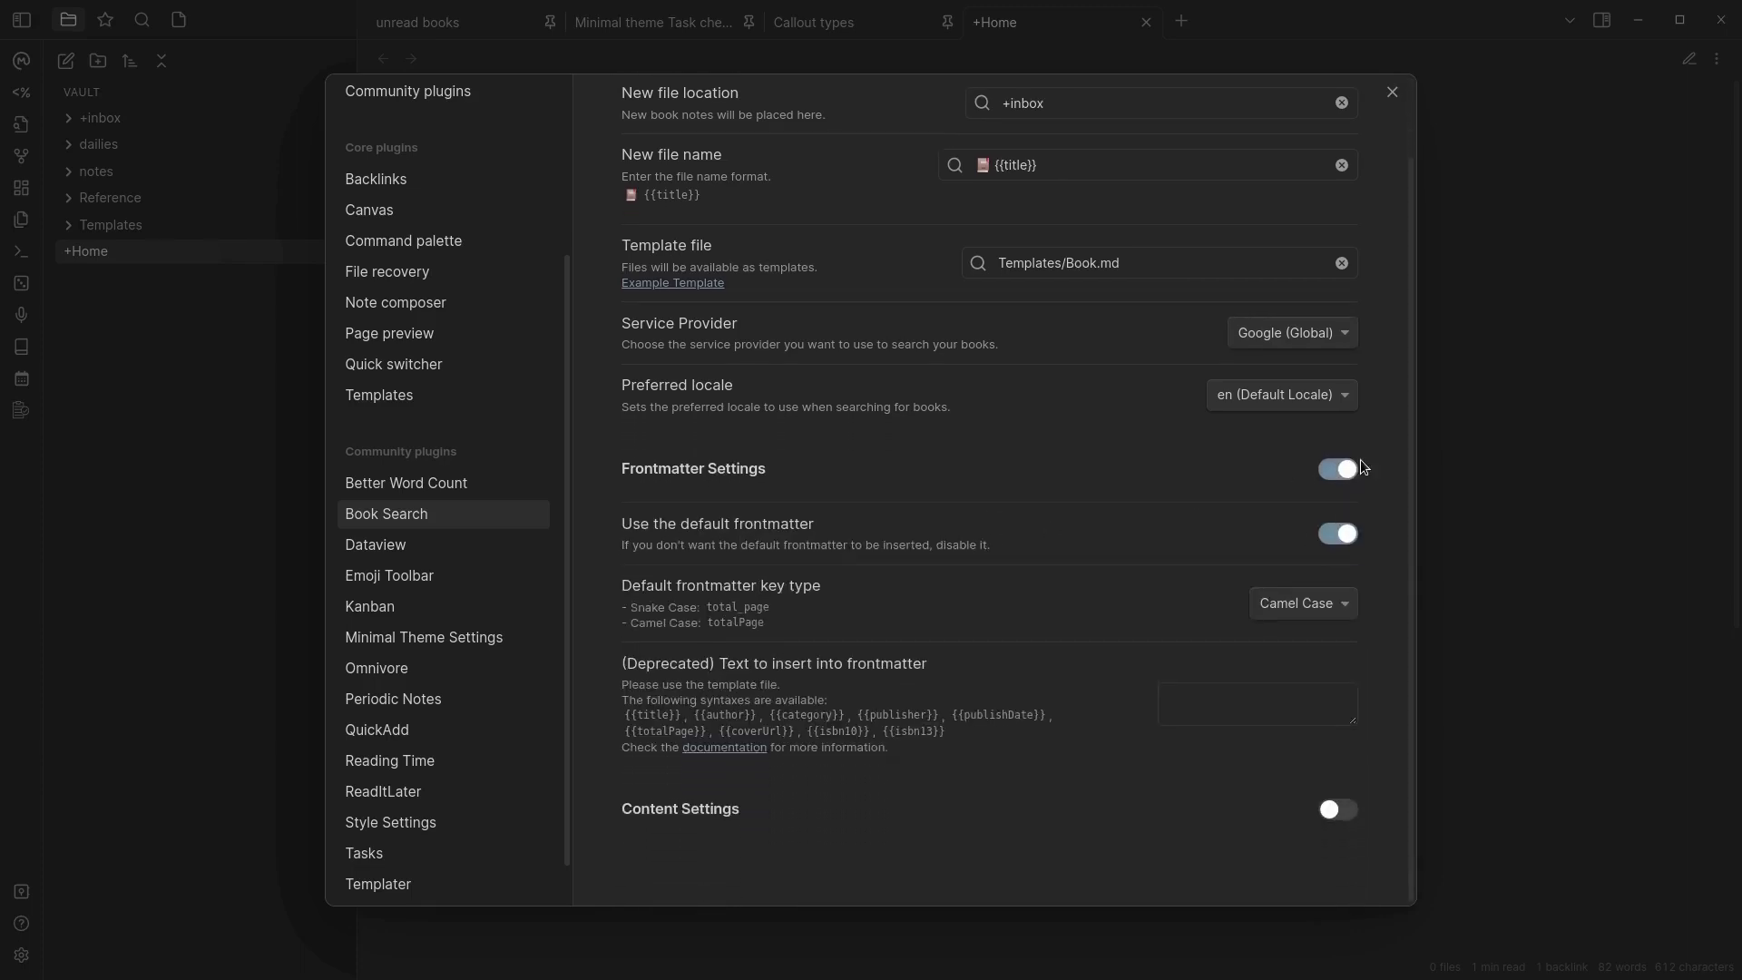
{"action": "left_click", "coordinate": [1335, 472]}
{"action": "left_click", "coordinate": [1351, 638]}
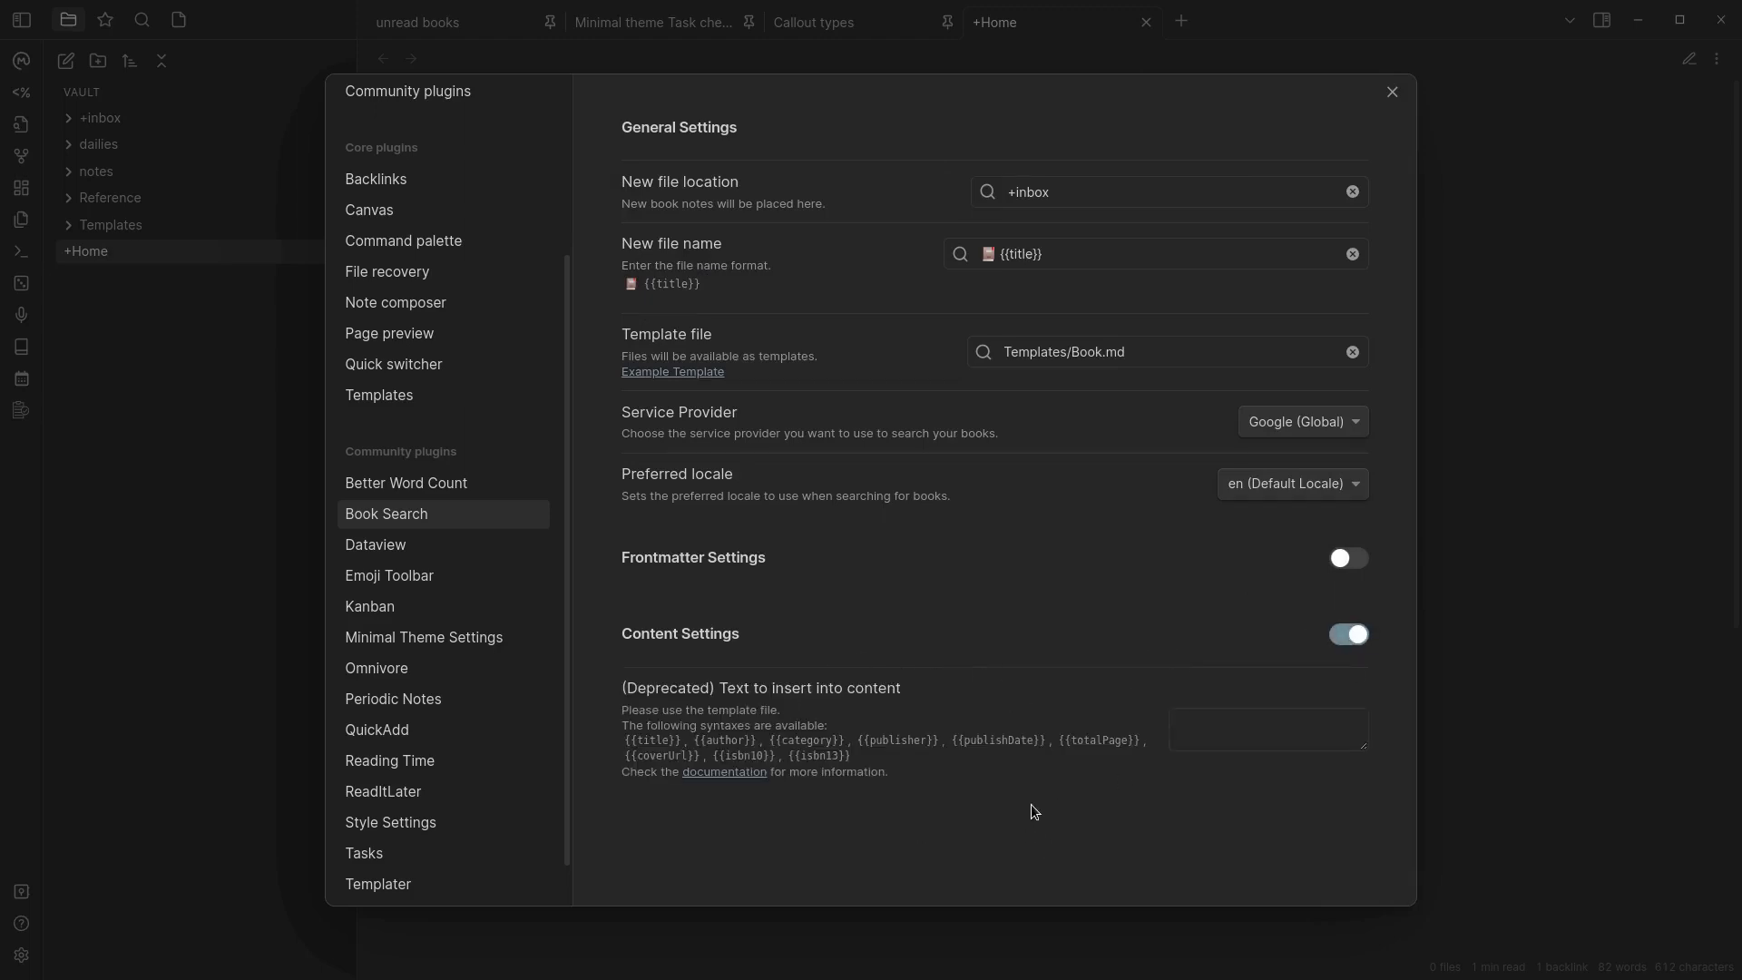
{"action": "left_click", "coordinate": [1343, 639]}
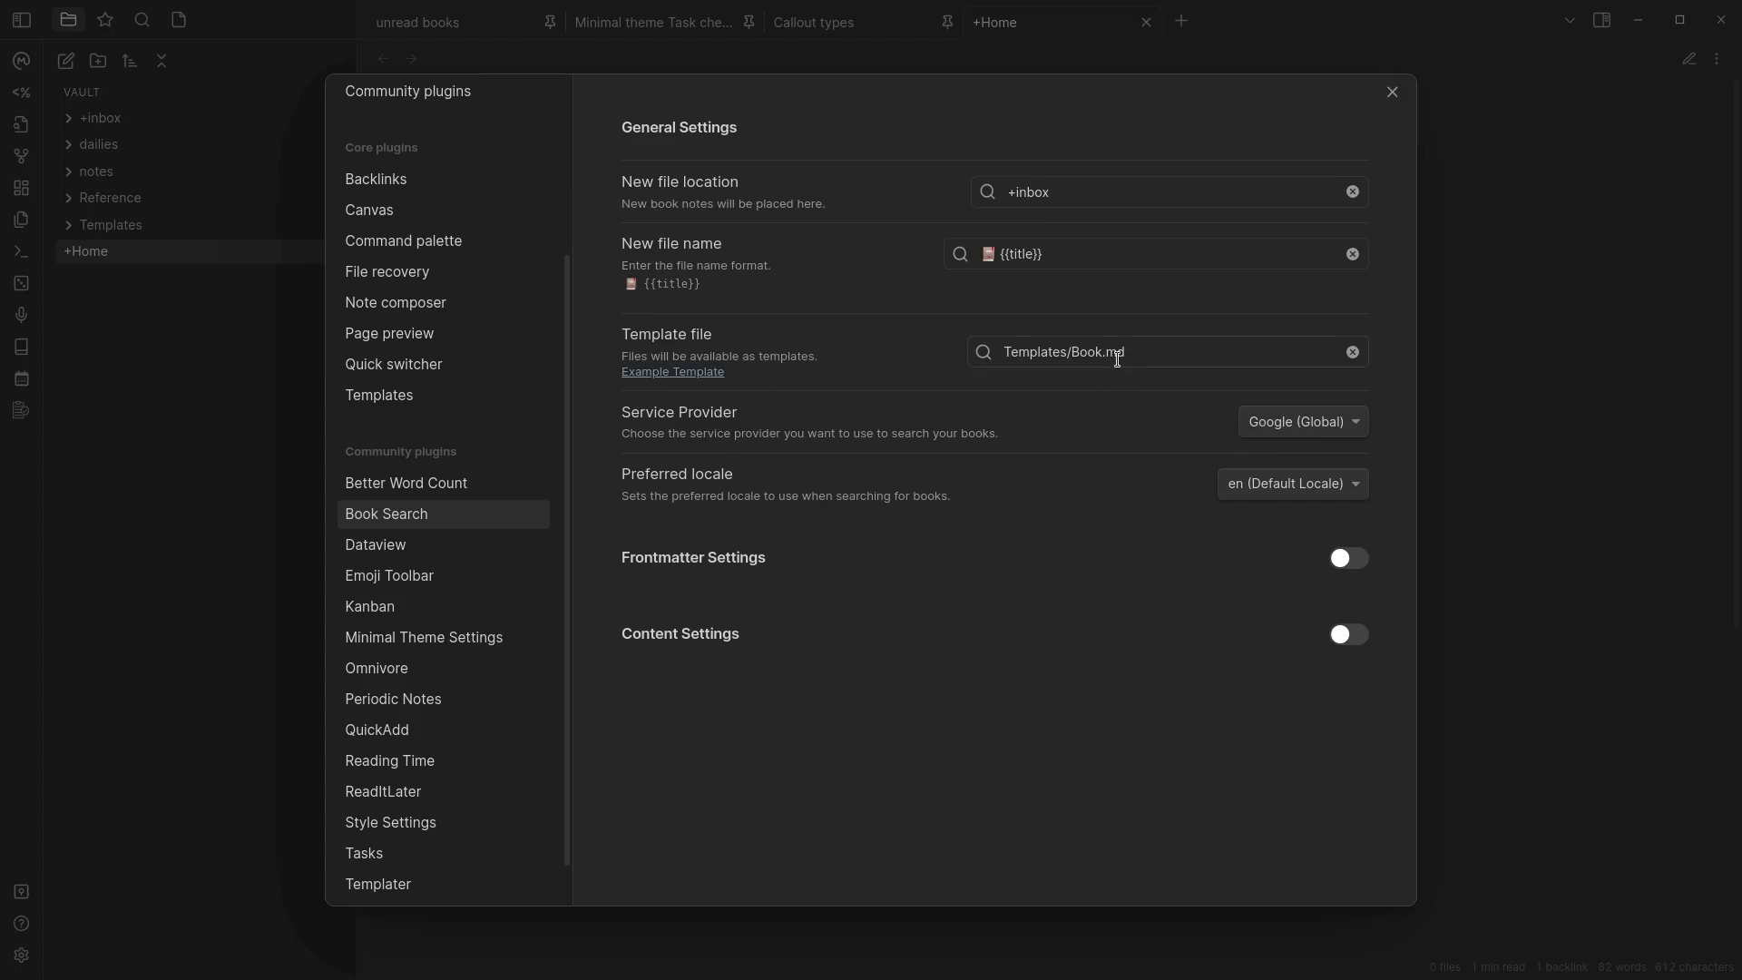
- Close settings and run a Book Search for 'Piranesi Clark' with Ctrl+Shift+B
{"action": "key", "text": "Escape"}
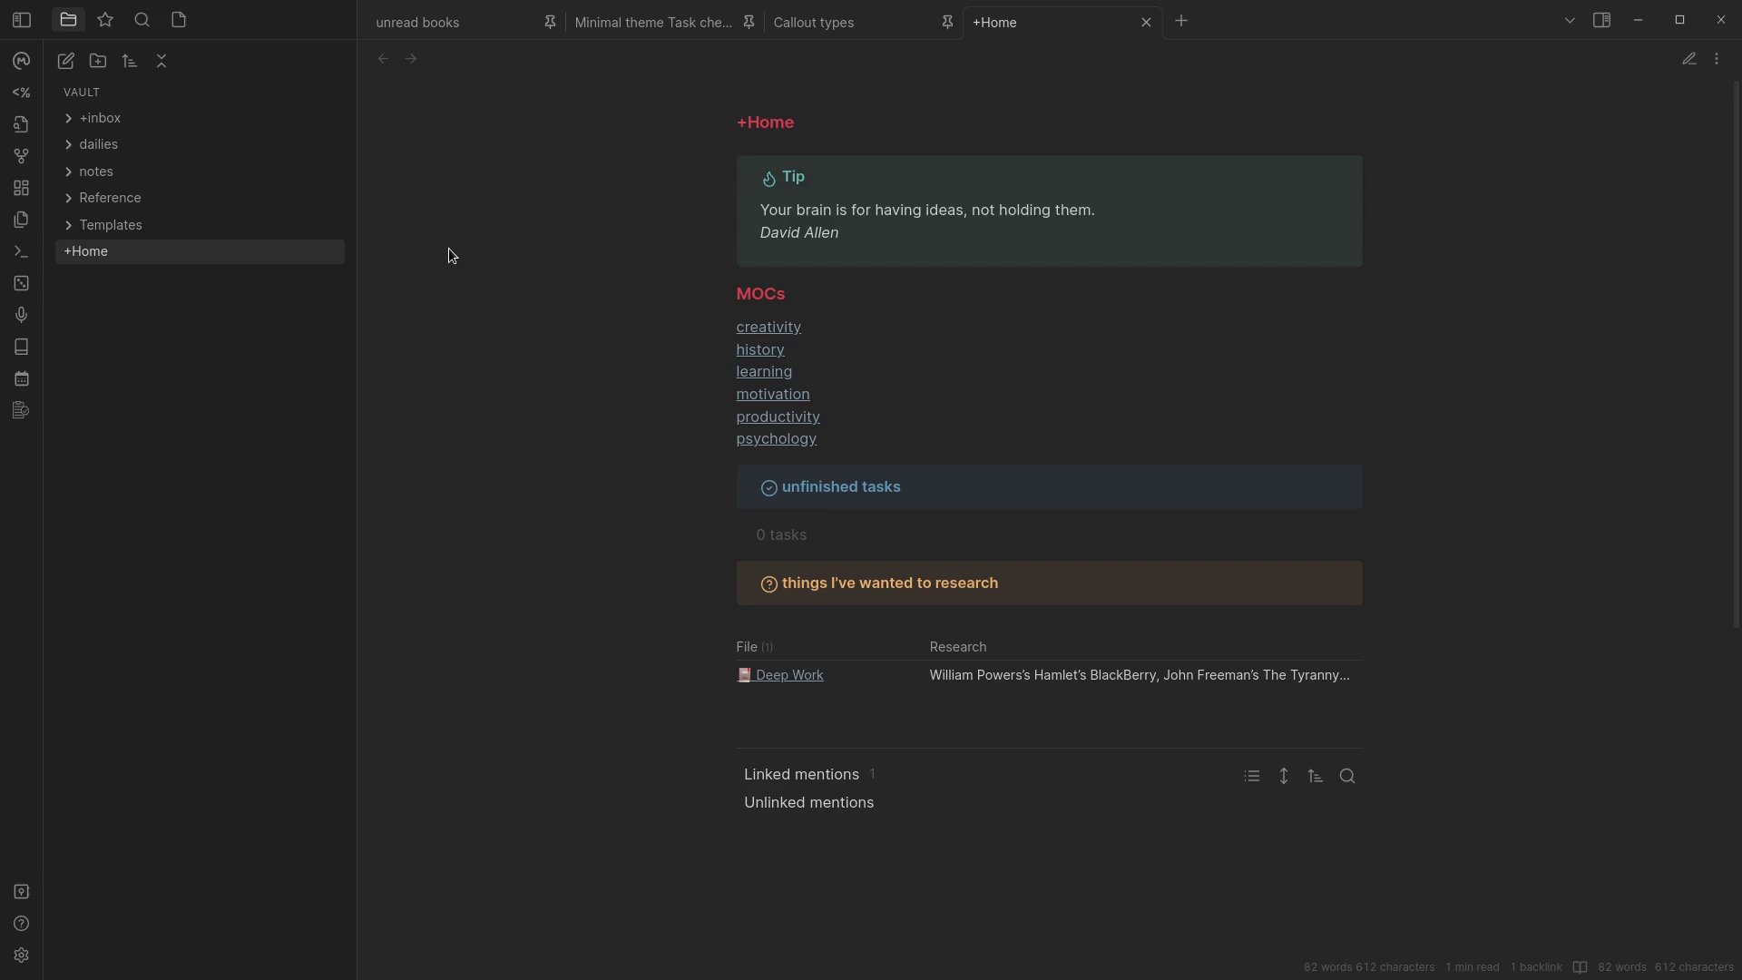
{"action": "key", "text": "ctrl+shift+b"}
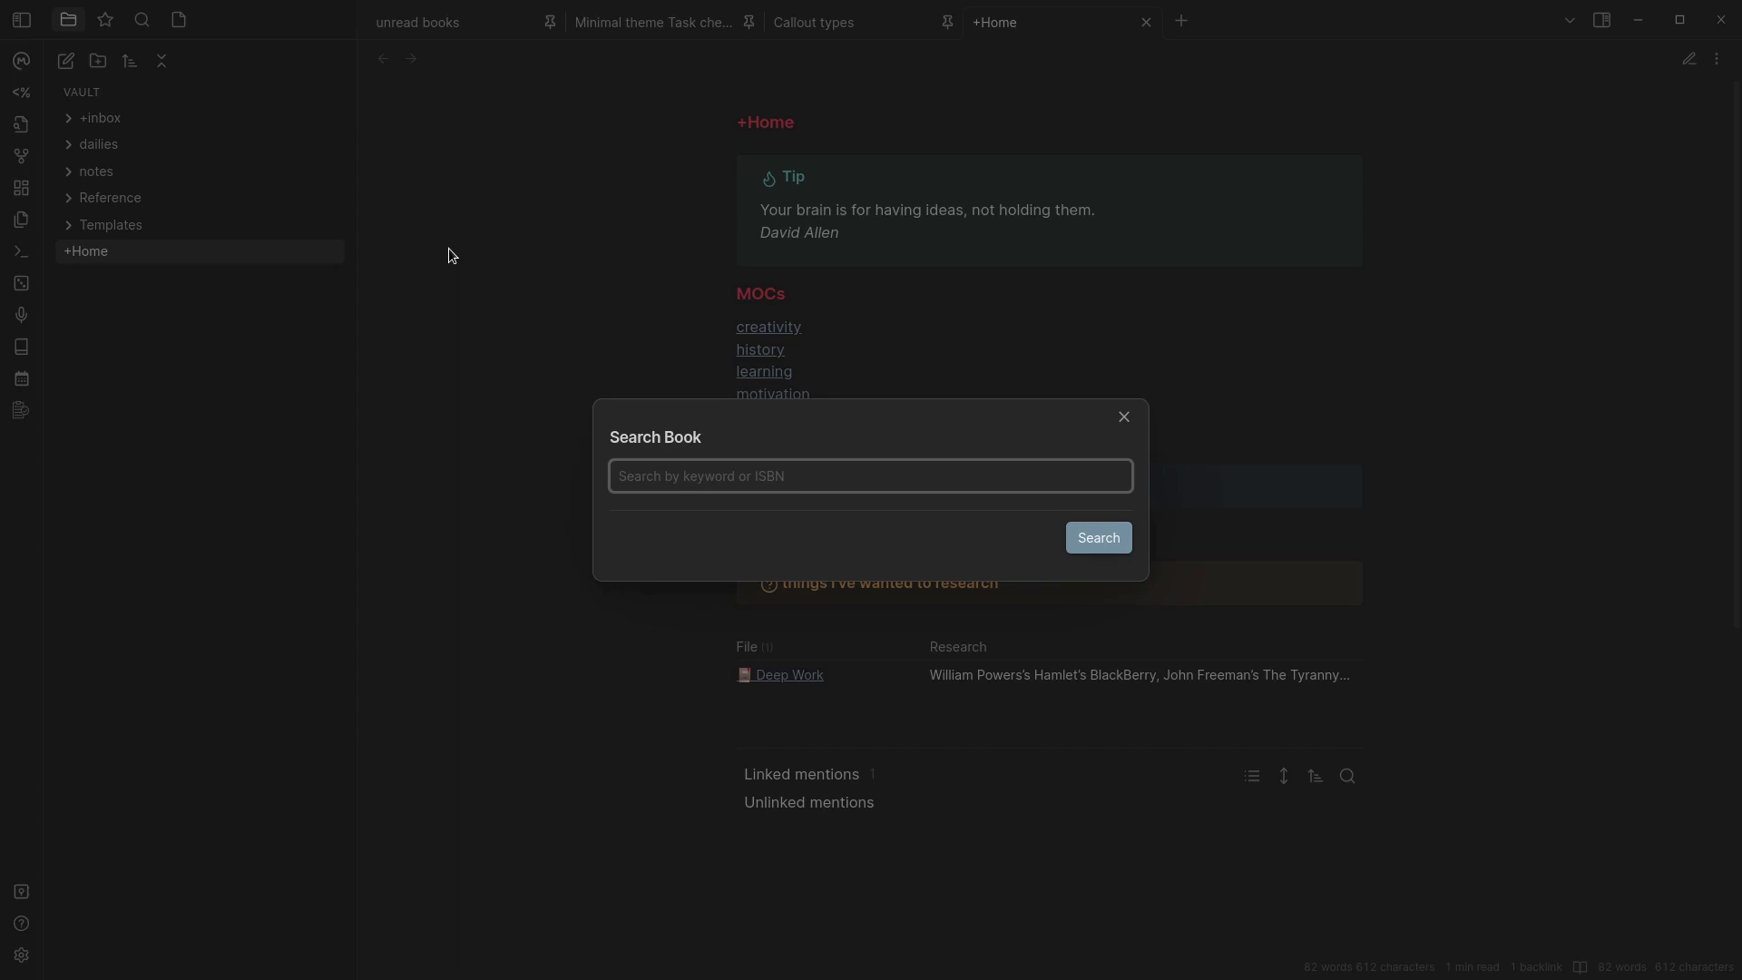
{"action": "type", "text": "Piranesi Clarke"}
{"action": "key", "text": "Return"}
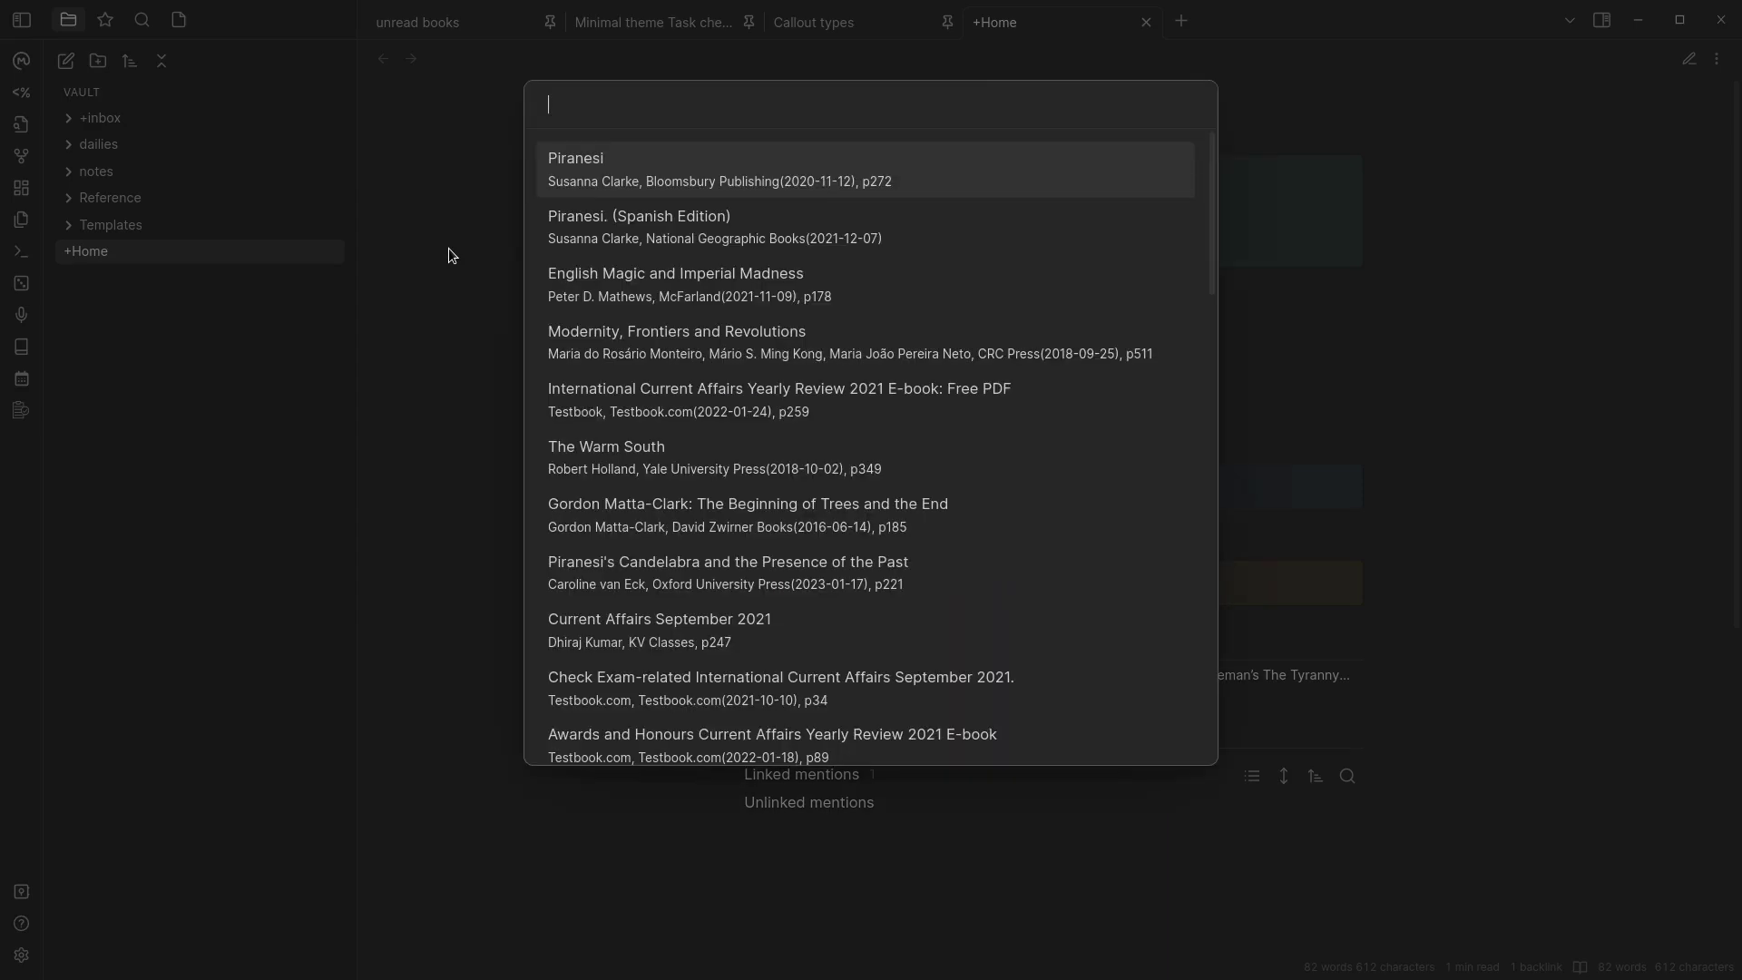
{"action": "left_click", "coordinate": [755, 168]}
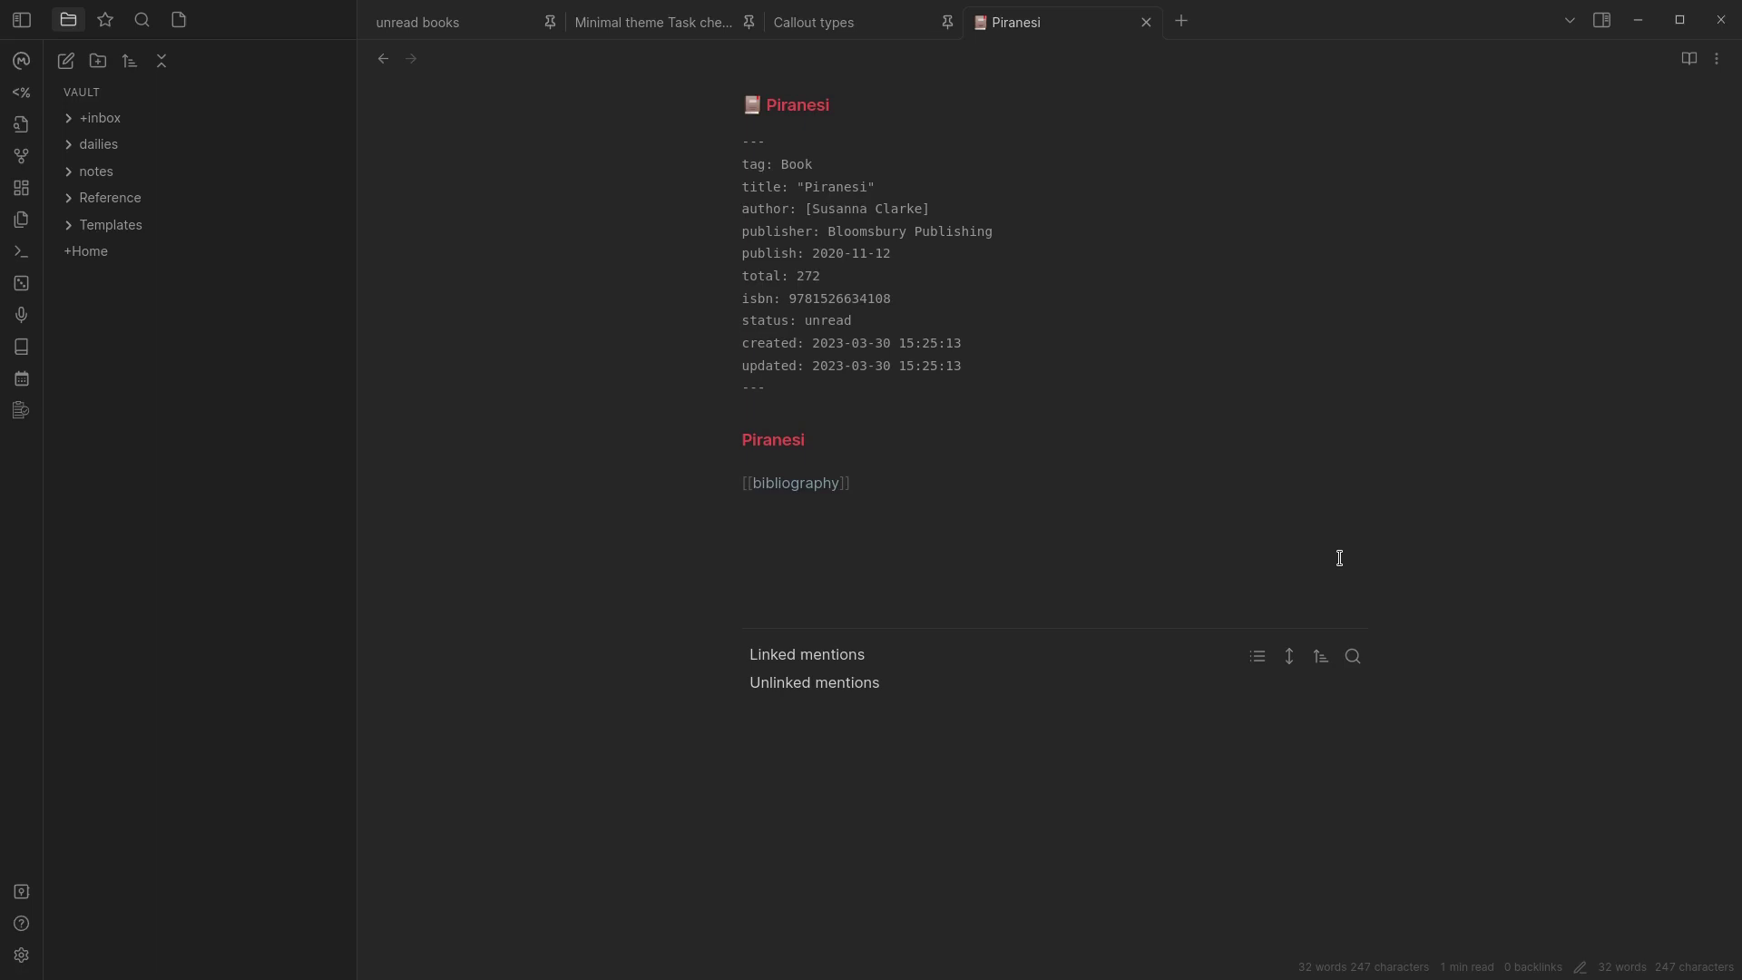
{"action": "left_click", "coordinate": [73, 119]}
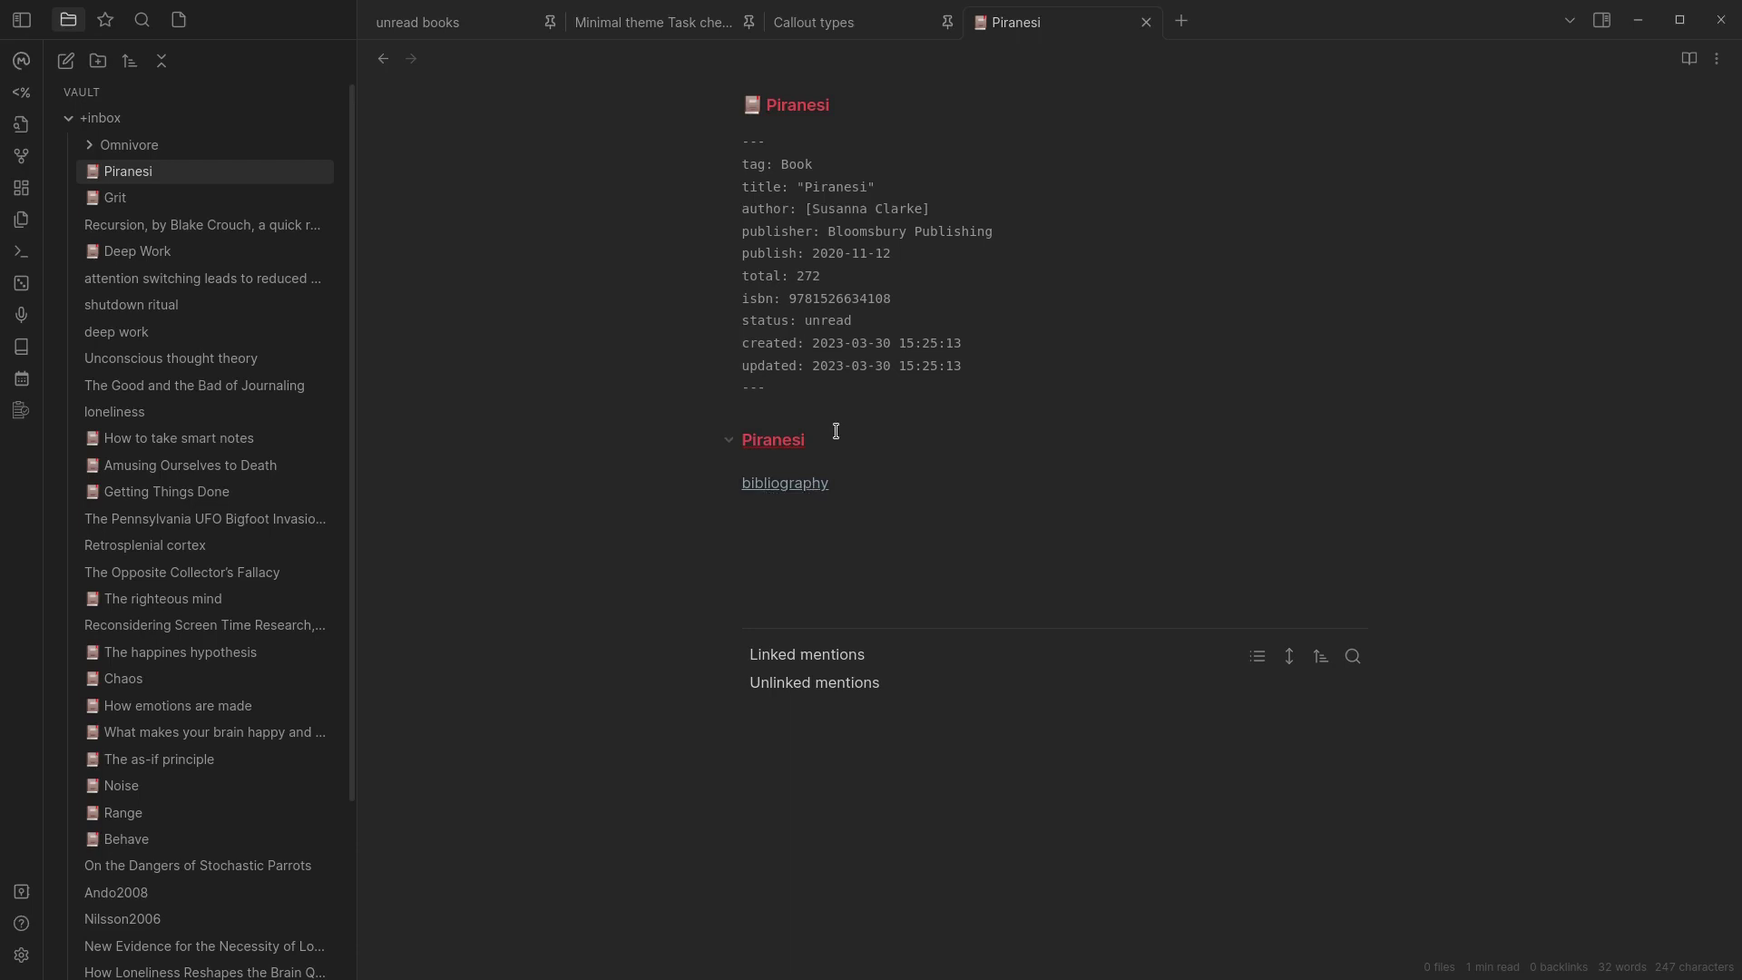
{"action": "left_click", "coordinate": [770, 426]}
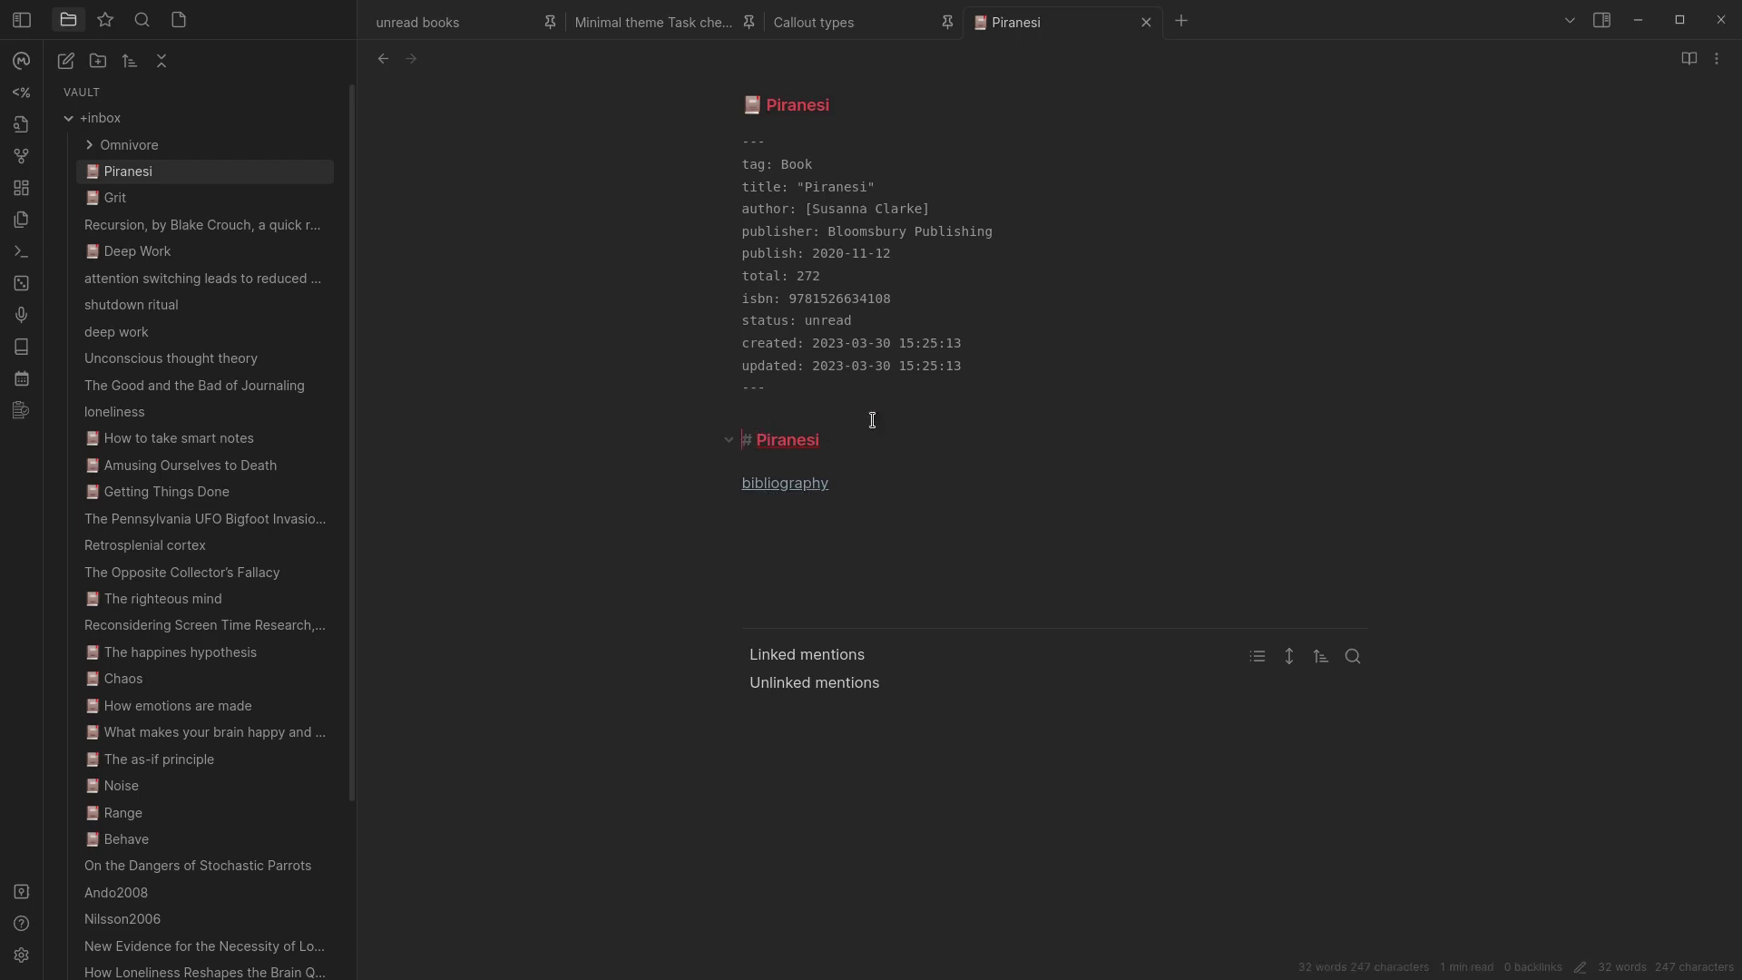
{"action": "left_click", "coordinate": [953, 416]}
{"action": "key", "text": "BackSpace"}
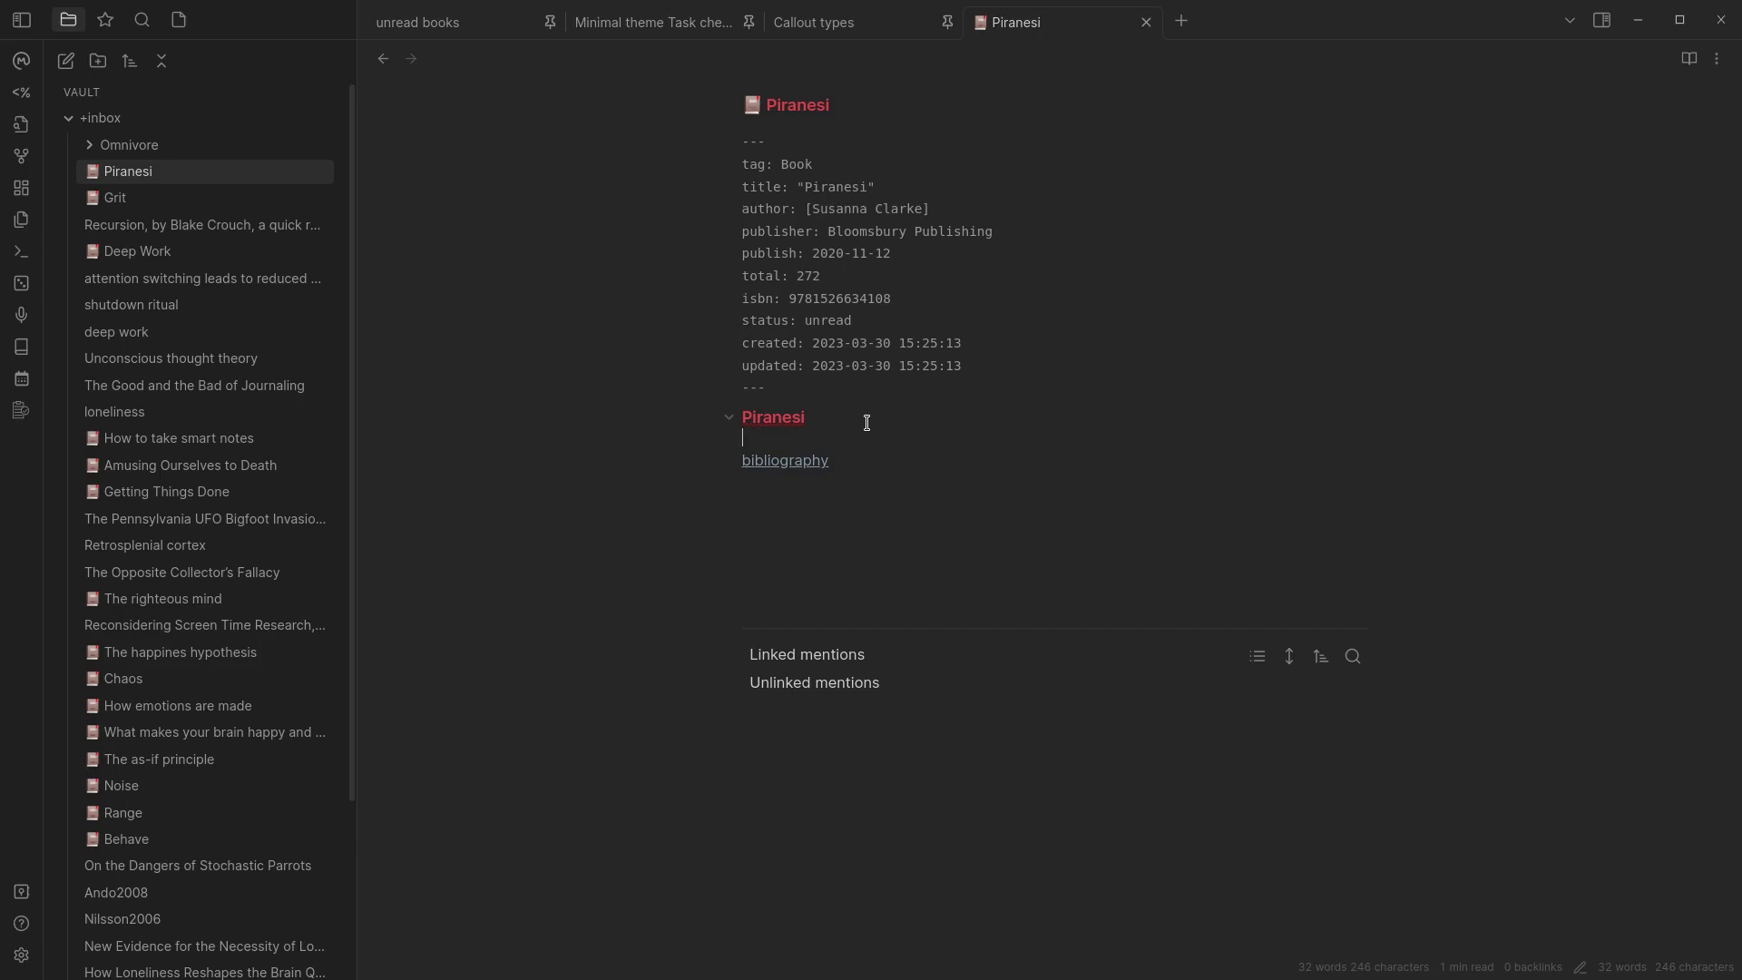
{"action": "left_click", "coordinate": [866, 423]}
- Add footnote 'fsjdfhias' after the Piranesi heading and an empty one after [[bibliography]]
{"action": "key", "text": "alt+f"}
{"action": "type", "text": "fsjdfhiasfi"}
{"action": "left_click", "coordinate": [1082, 452]}
{"action": "key", "text": "alt+0"}
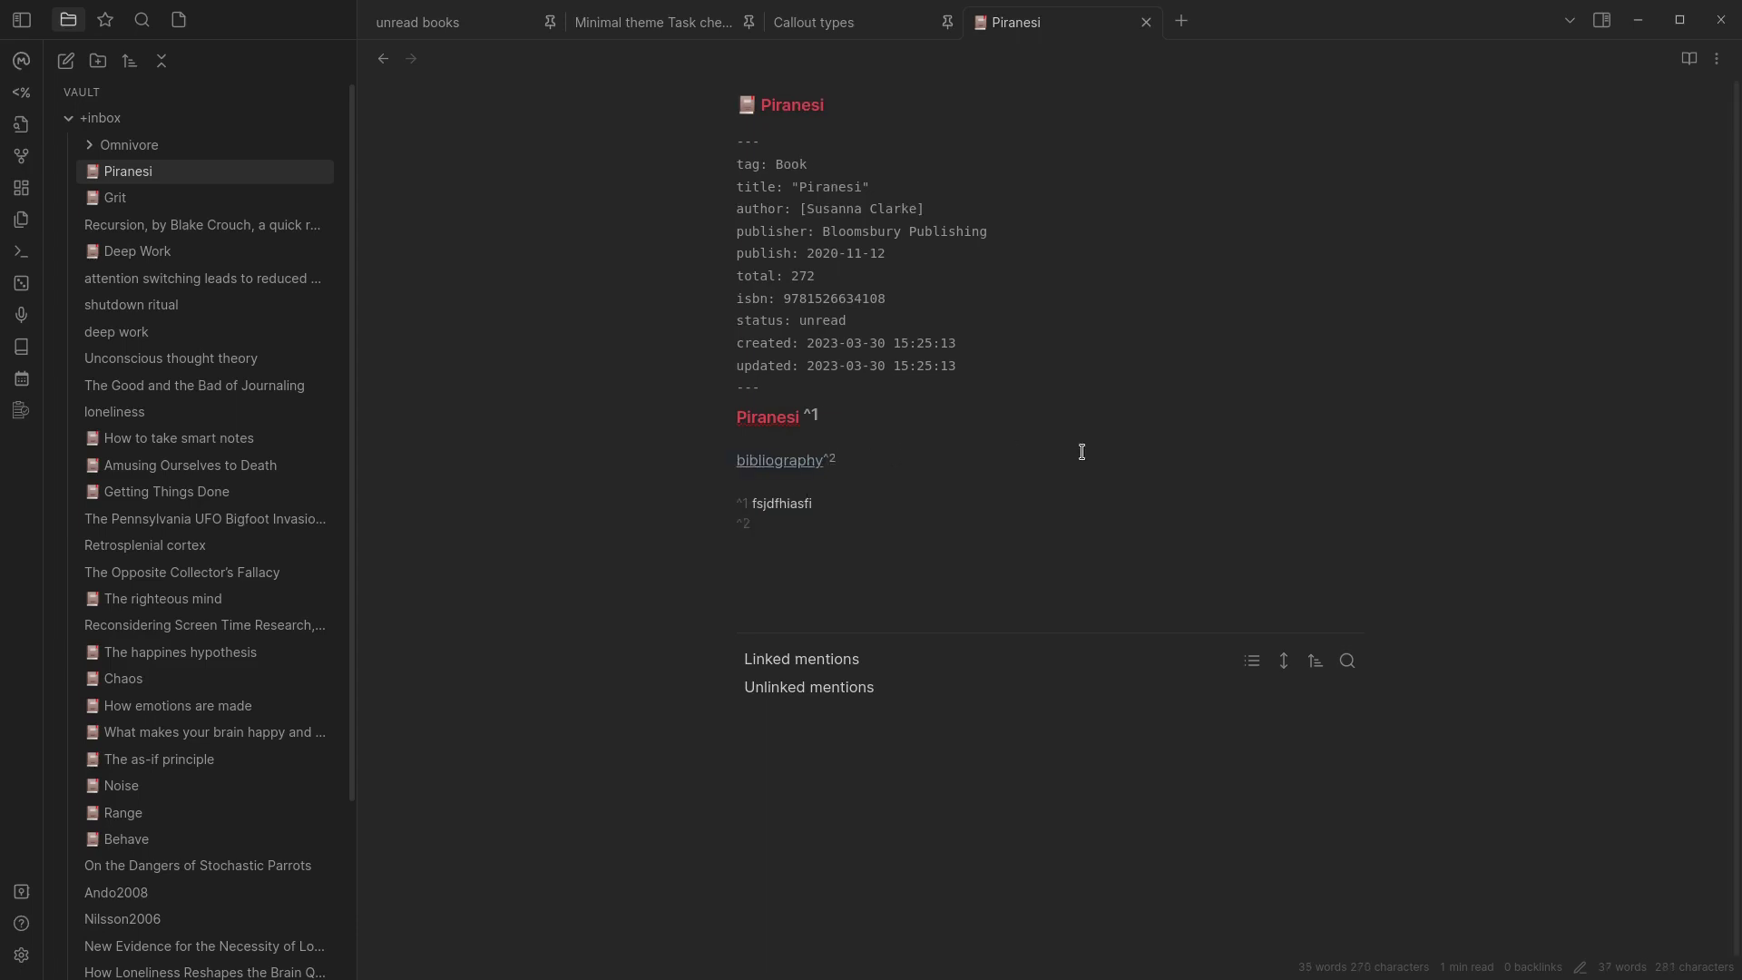